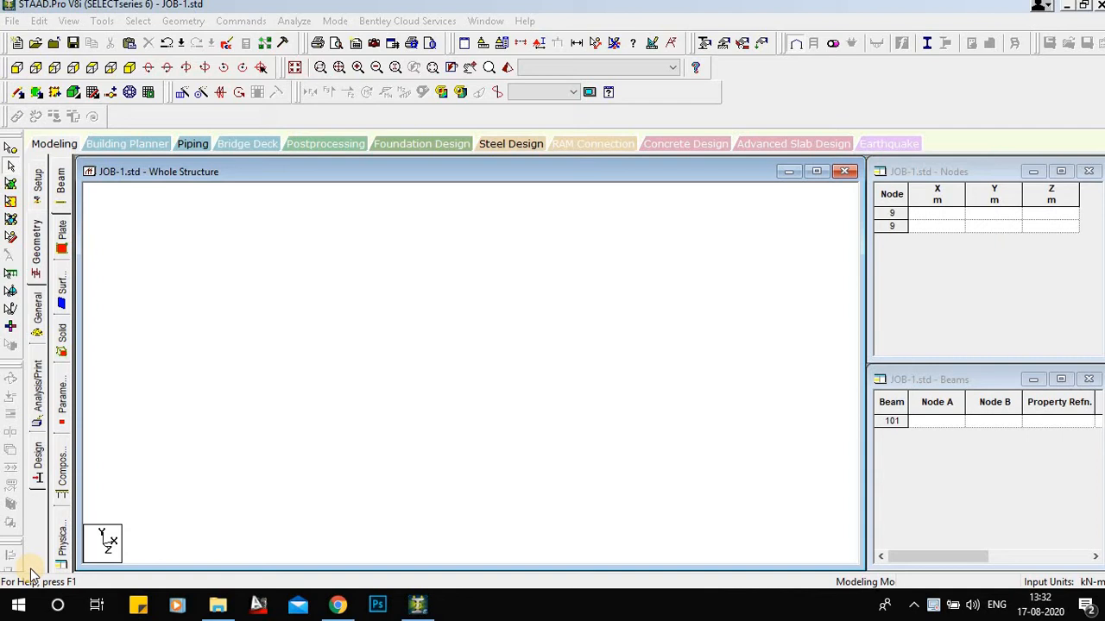
Create two nodes in the node table, node 1 at X = 0 and node 2 at X = 5 m
{"action": "left_click", "coordinate": [933, 212]}
{"action": "type", "text": "0"}
{"action": "key", "text": "Tab"}
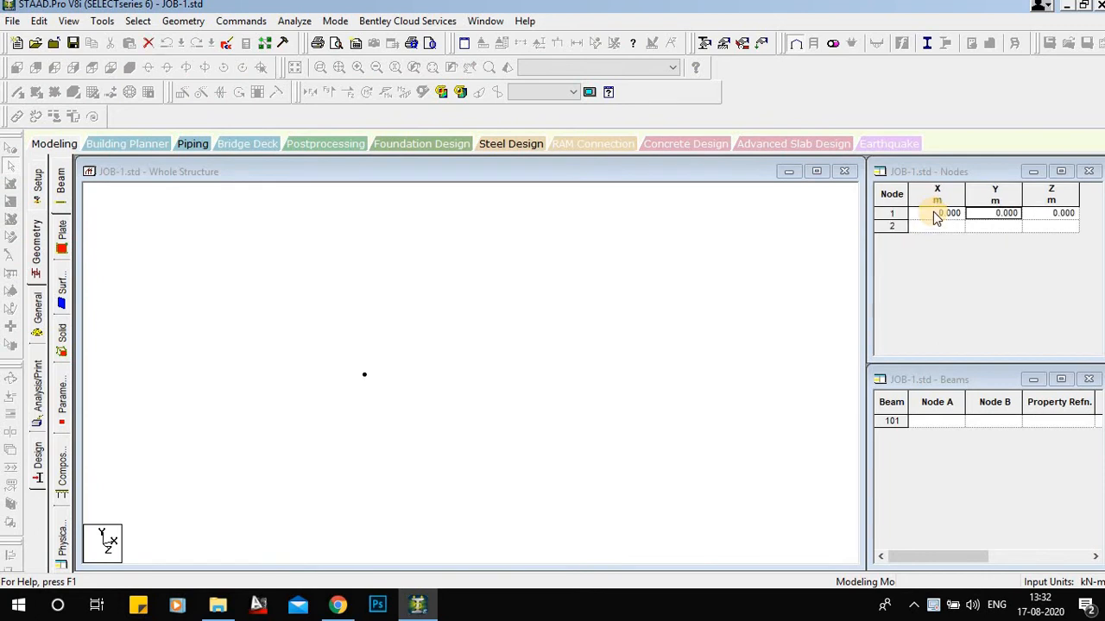
{"action": "left_click", "coordinate": [937, 227]}
{"action": "type", "text": "5"}
{"action": "key", "text": "Tab"}
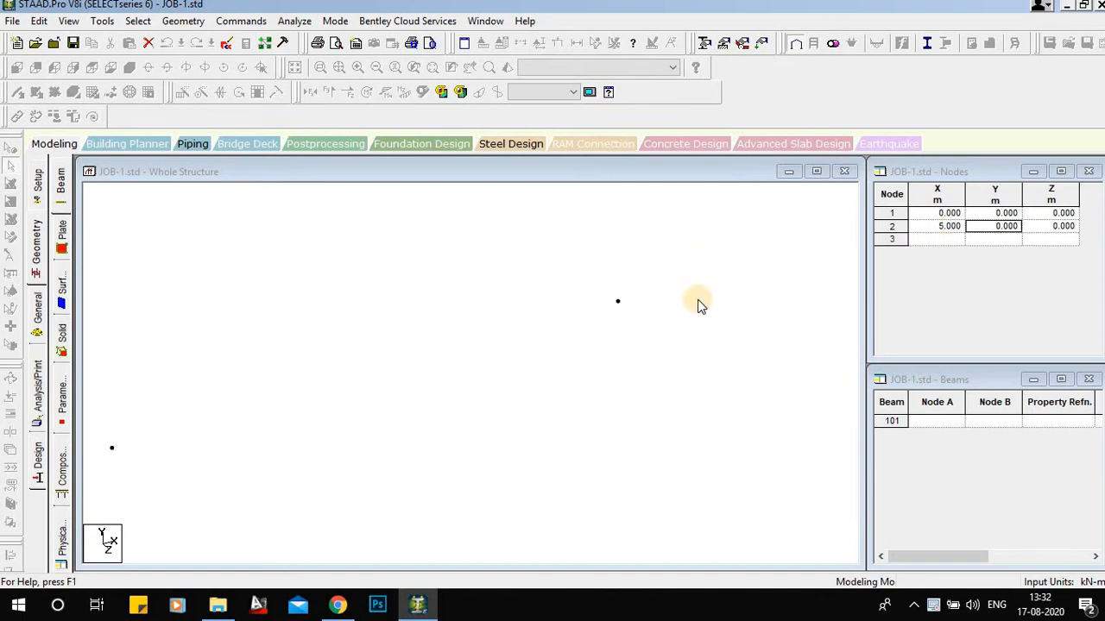
Connect node 1 to node 2 with a beam in the Whole Structure view
{"action": "left_click", "coordinate": [604, 352]}
{"action": "scroll", "coordinate": [597, 358], "scroll_direction": "up", "scroll_amount": 4}
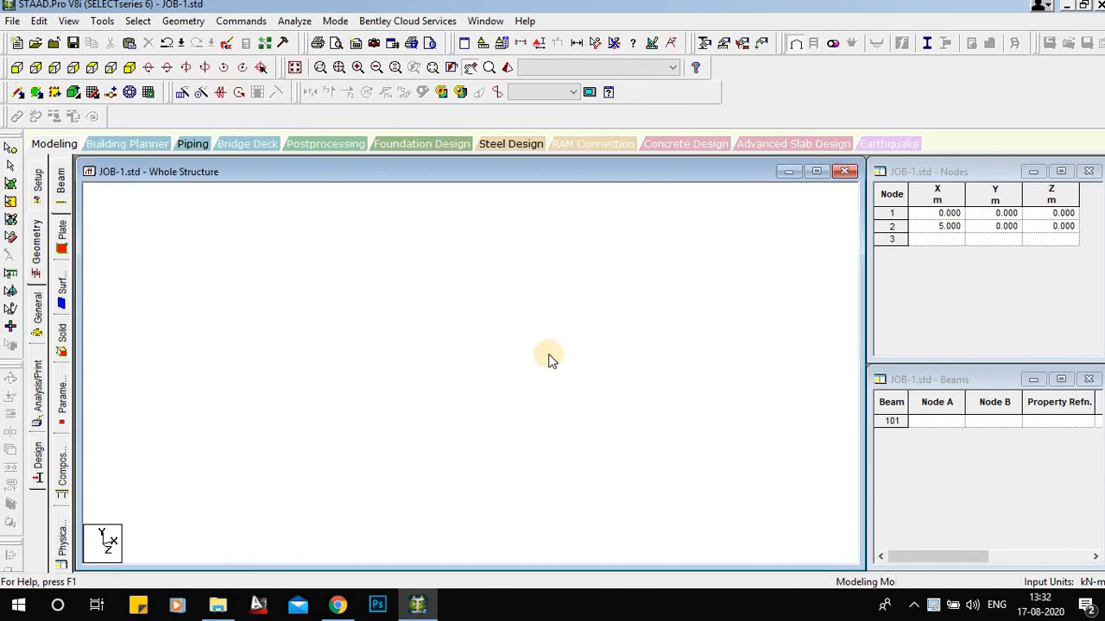
{"action": "scroll", "coordinate": [548, 354], "scroll_direction": "down", "scroll_amount": 4}
{"action": "left_click", "coordinate": [18, 92]}
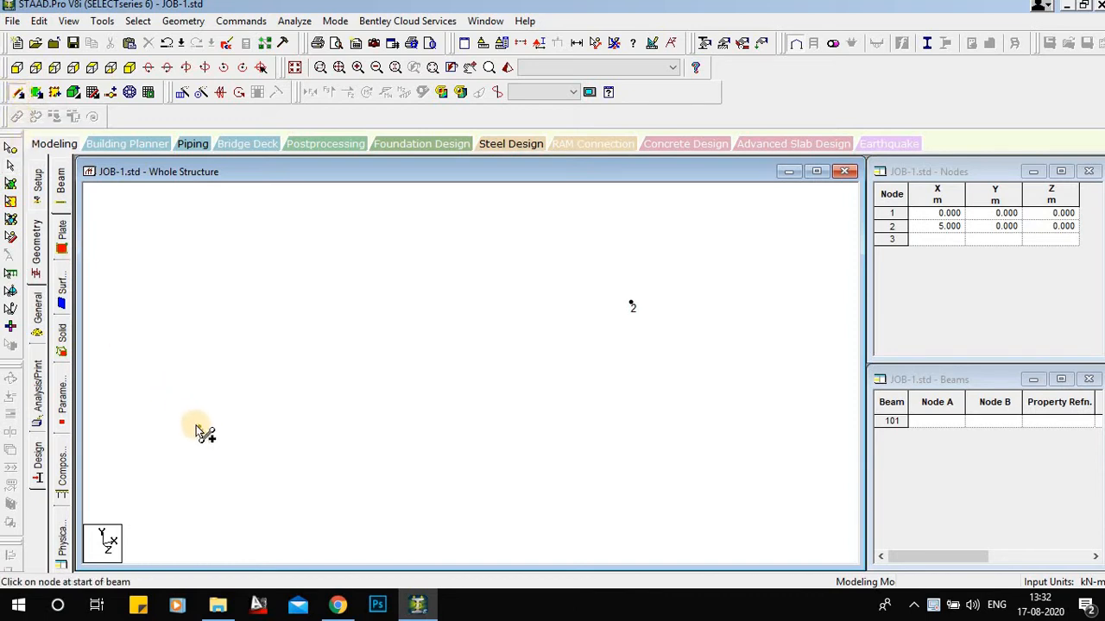
{"action": "left_click_drag", "start_coordinate": [199, 428], "coordinate": [631, 306]}
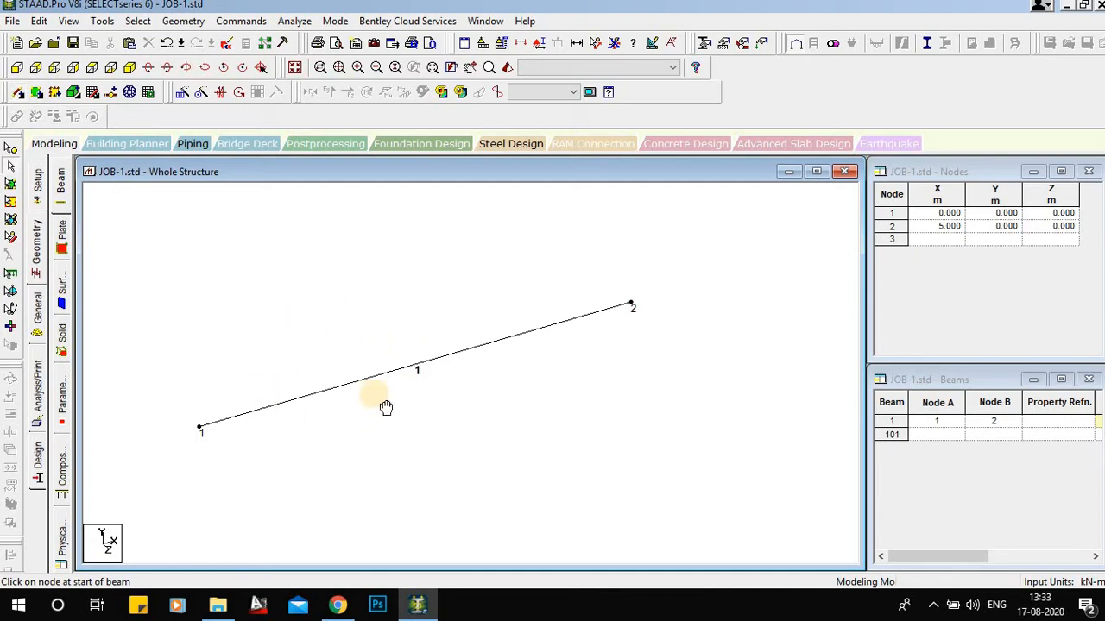
Examine the beam and its end node 2 in the model and in the node and beam tables
{"action": "middle_click_drag", "start_coordinate": [375, 395], "coordinate": [414, 354]}
{"action": "scroll", "coordinate": [374, 414], "scroll_direction": "down", "scroll_amount": 1}
{"action": "scroll", "coordinate": [374, 419], "scroll_direction": "up", "scroll_amount": 1}
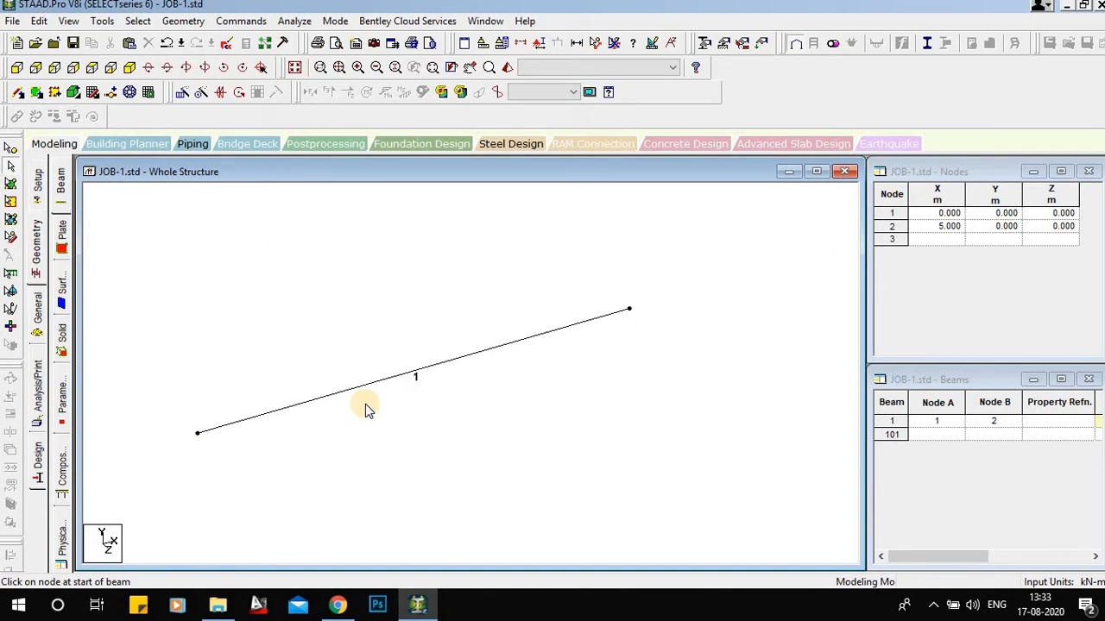
{"action": "middle_click_drag", "start_coordinate": [473, 376], "coordinate": [472, 403]}
{"action": "scroll", "coordinate": [467, 394], "scroll_direction": "down", "scroll_amount": 1}
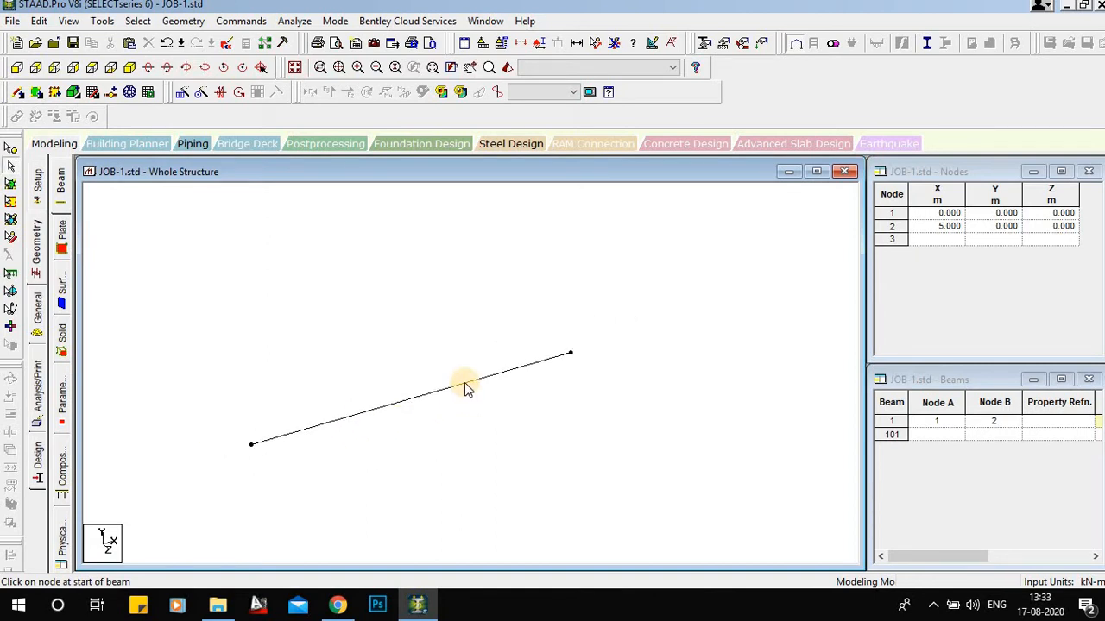
{"action": "left_click", "coordinate": [429, 390]}
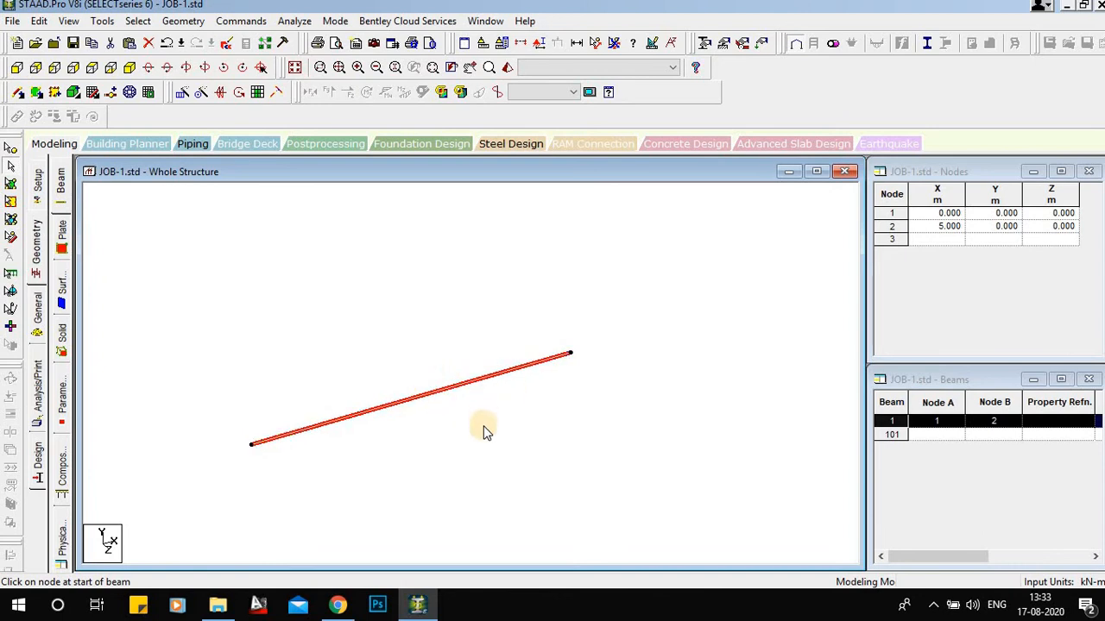
{"action": "middle_click_drag", "start_coordinate": [489, 418], "coordinate": [480, 430]}
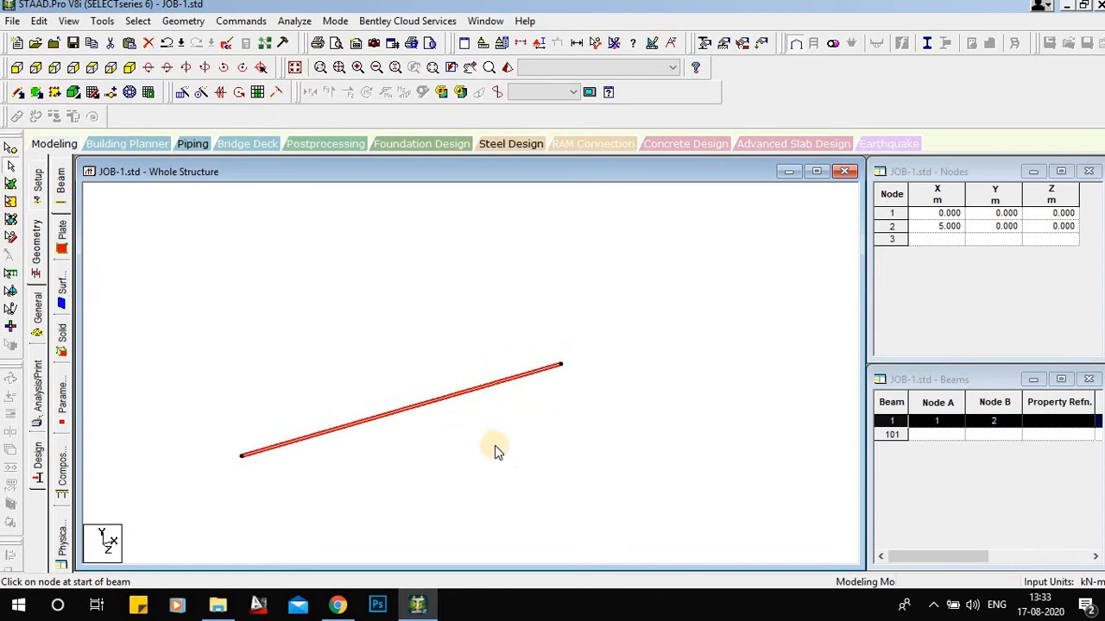
{"action": "middle_click_drag", "start_coordinate": [495, 445], "coordinate": [491, 423]}
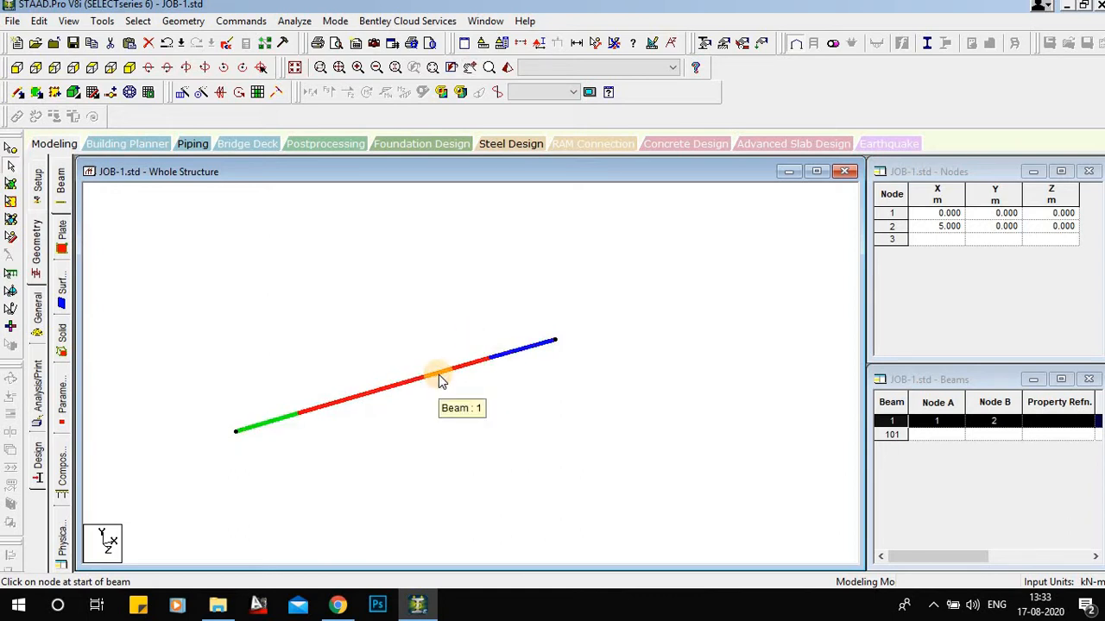
{"action": "left_click", "coordinate": [880, 227]}
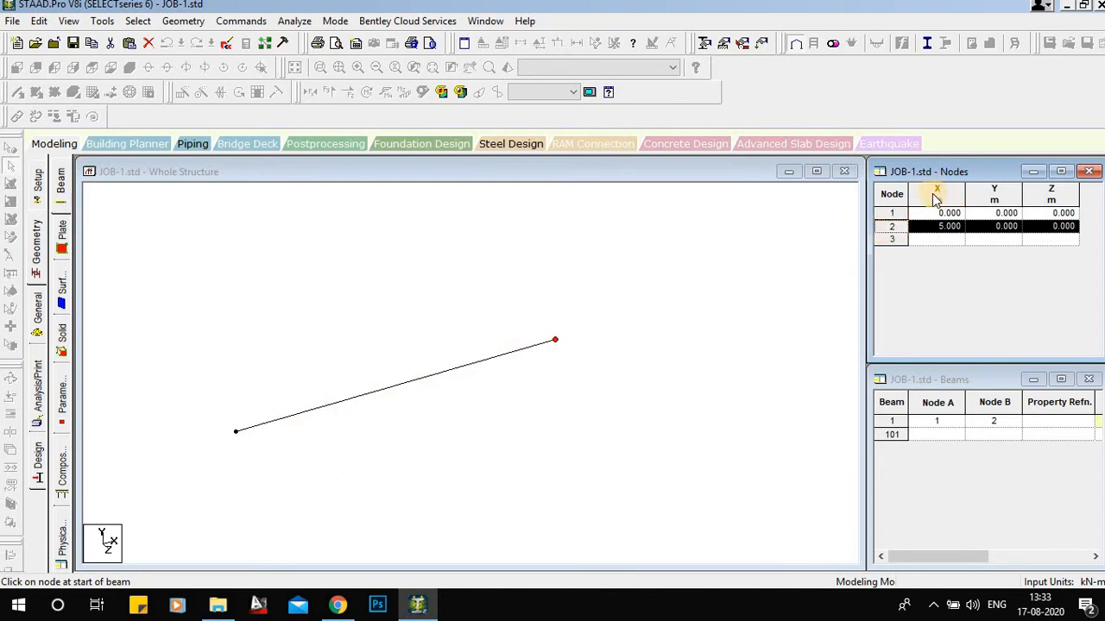
{"action": "left_click", "coordinate": [432, 375]}
{"action": "middle_click_drag", "start_coordinate": [438, 358], "coordinate": [441, 366]}
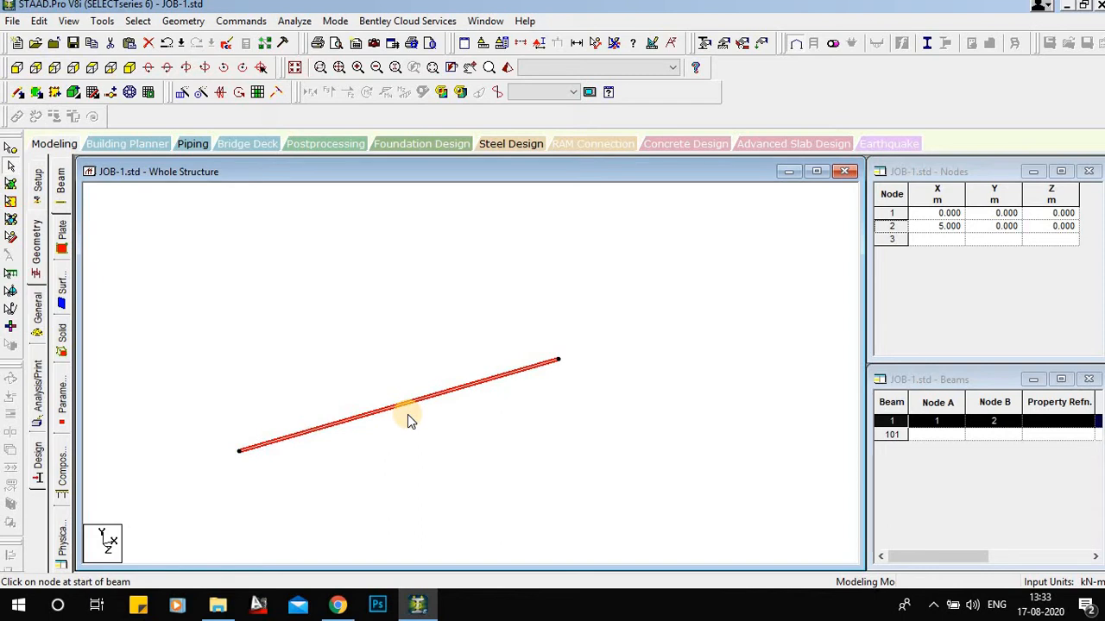
Measure the node-to-node distance from node 1 to node 2, remove the dimension and deselect the beam
{"action": "left_click", "coordinate": [596, 43]}
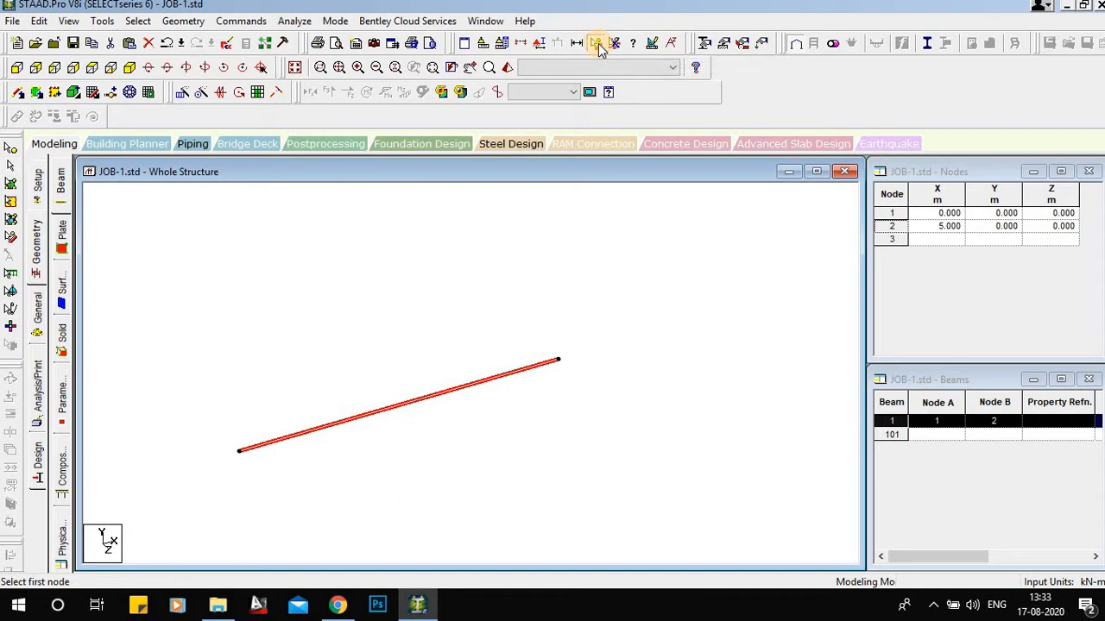
{"action": "left_click", "coordinate": [240, 451]}
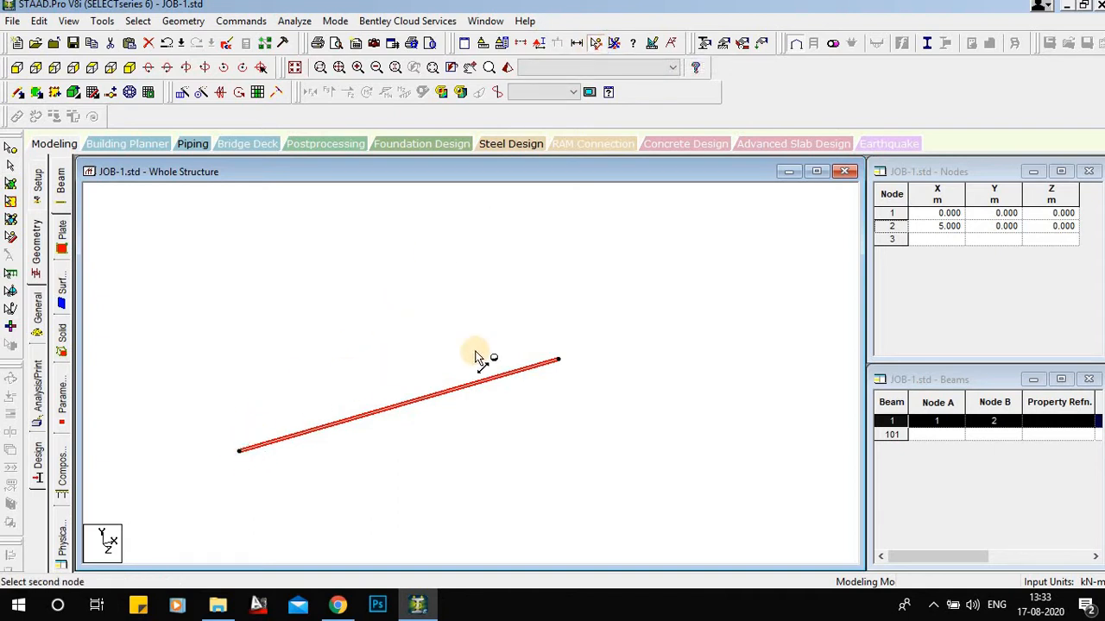
{"action": "left_click", "coordinate": [559, 361]}
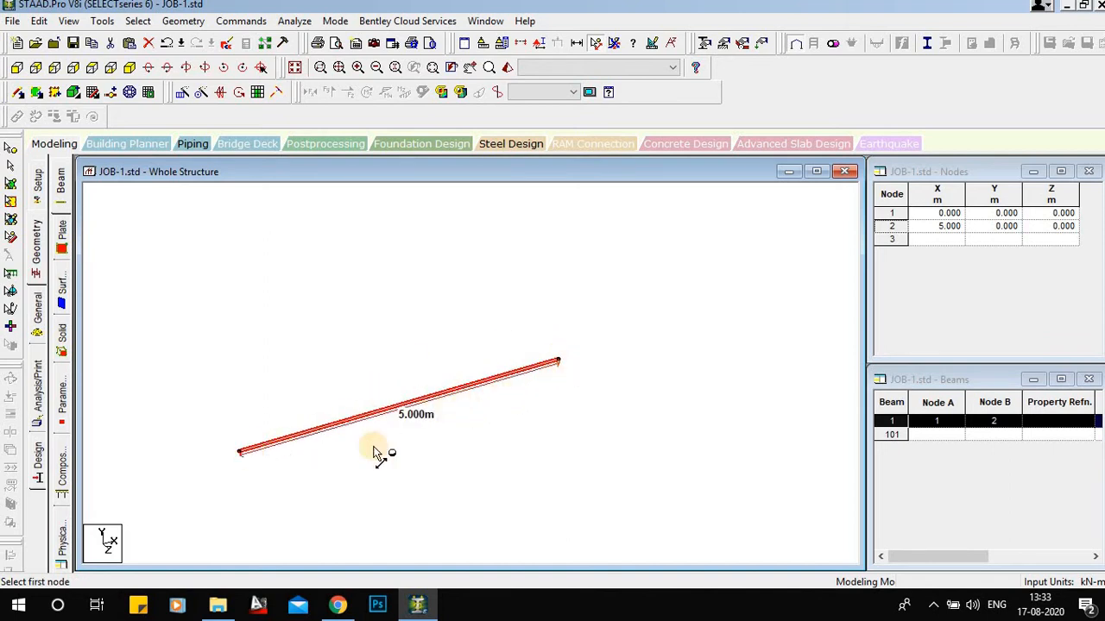
{"action": "left_click", "coordinate": [614, 45]}
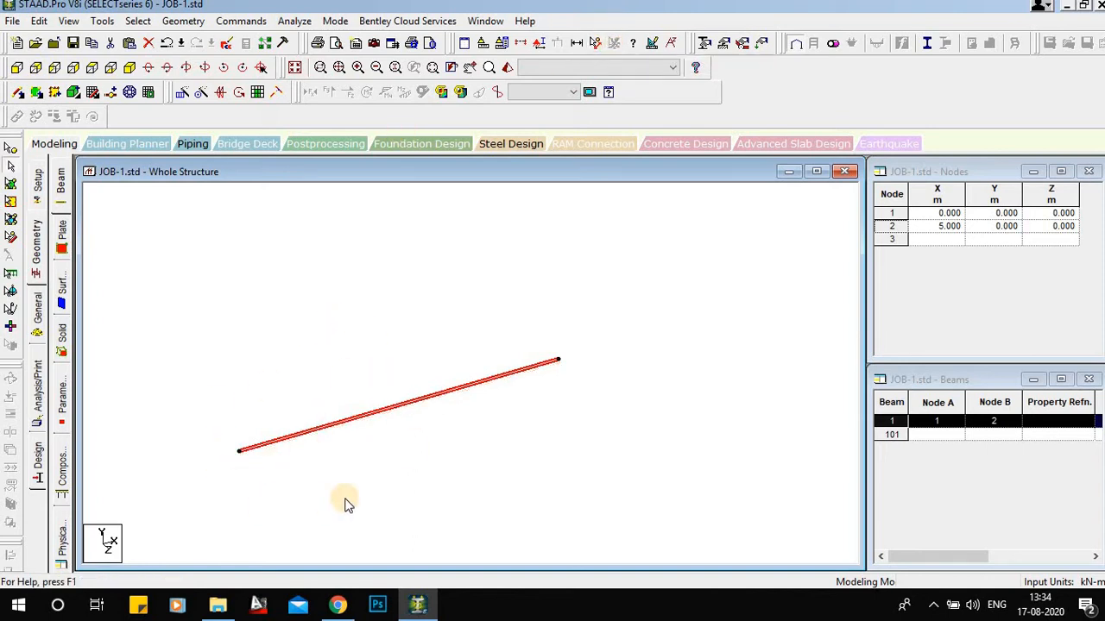
{"action": "left_click", "coordinate": [416, 459]}
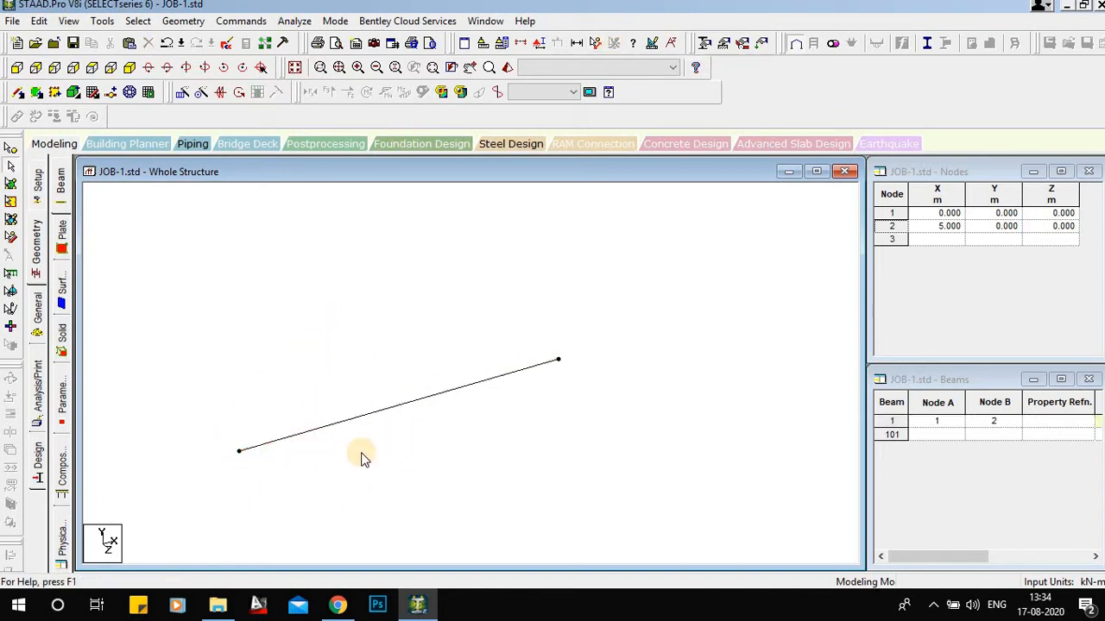
Display the distance between the beam's two end nodes again and clear the dimension
{"action": "left_click", "coordinate": [597, 45]}
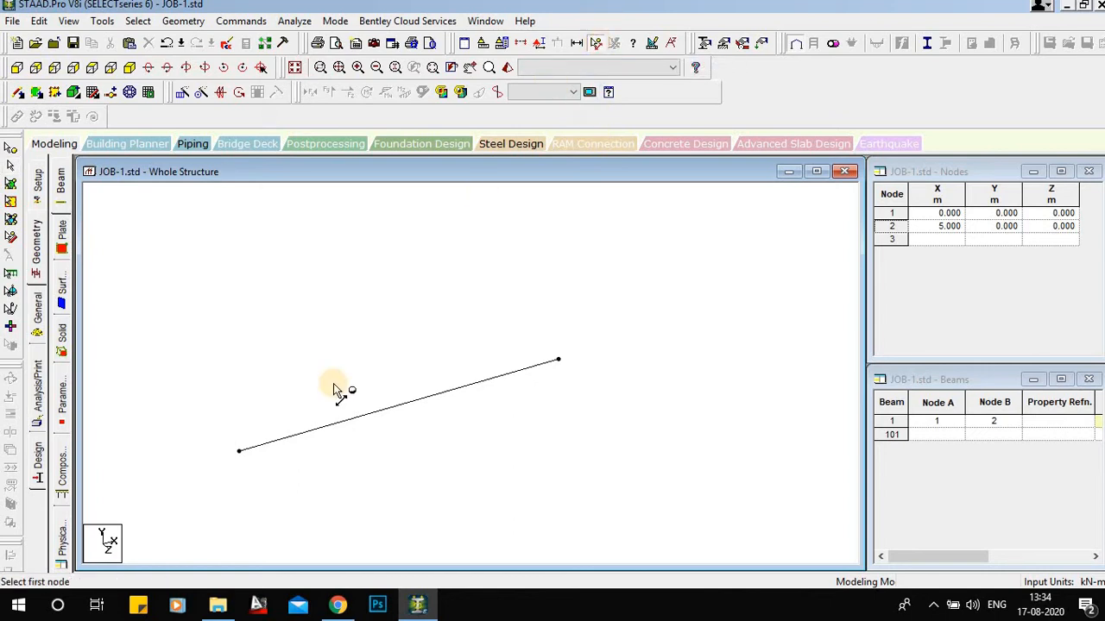
{"action": "left_click", "coordinate": [240, 451]}
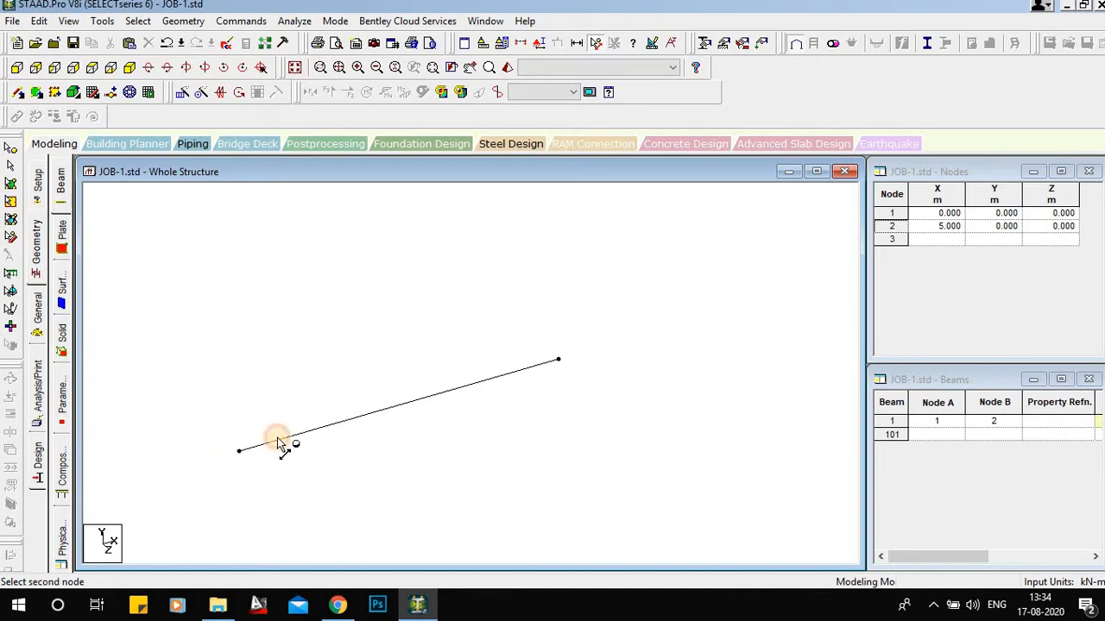
{"action": "left_click", "coordinate": [558, 361]}
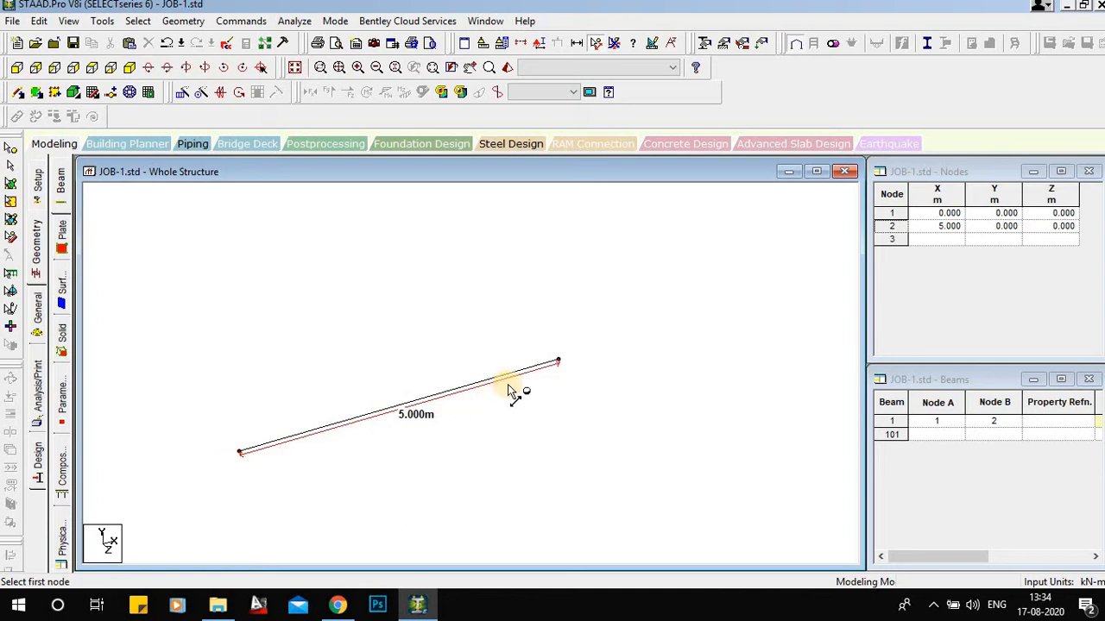
{"action": "left_click", "coordinate": [615, 43]}
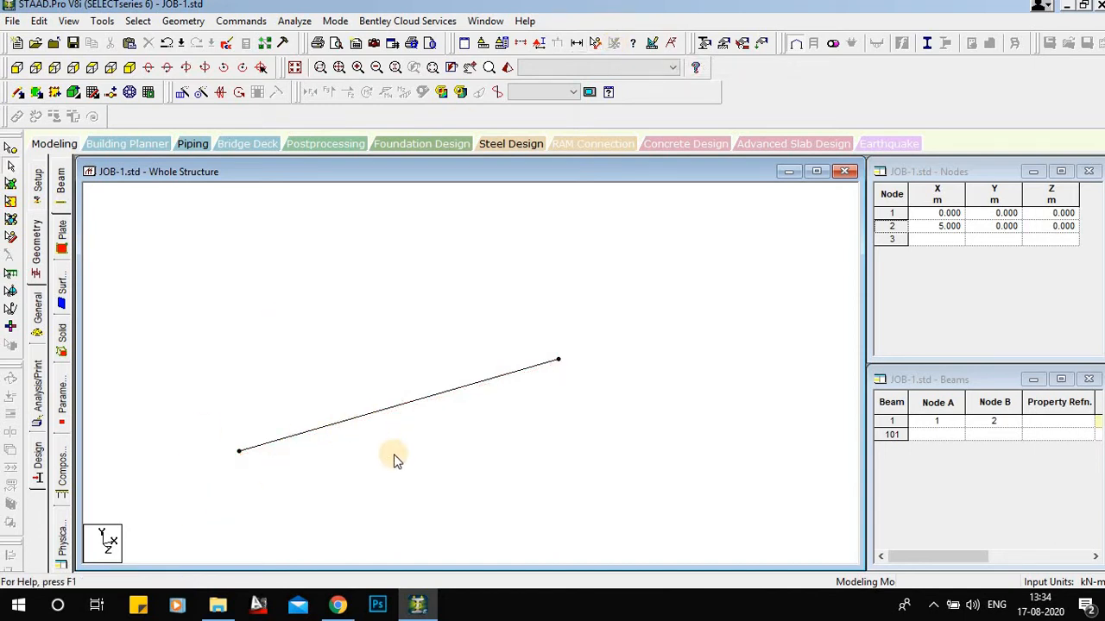
Select the beam's end node 2 and move it by 10 m in X, accepting the splitting of existing members at moved nodes
{"action": "middle_click_drag", "start_coordinate": [446, 427], "coordinate": [420, 473]}
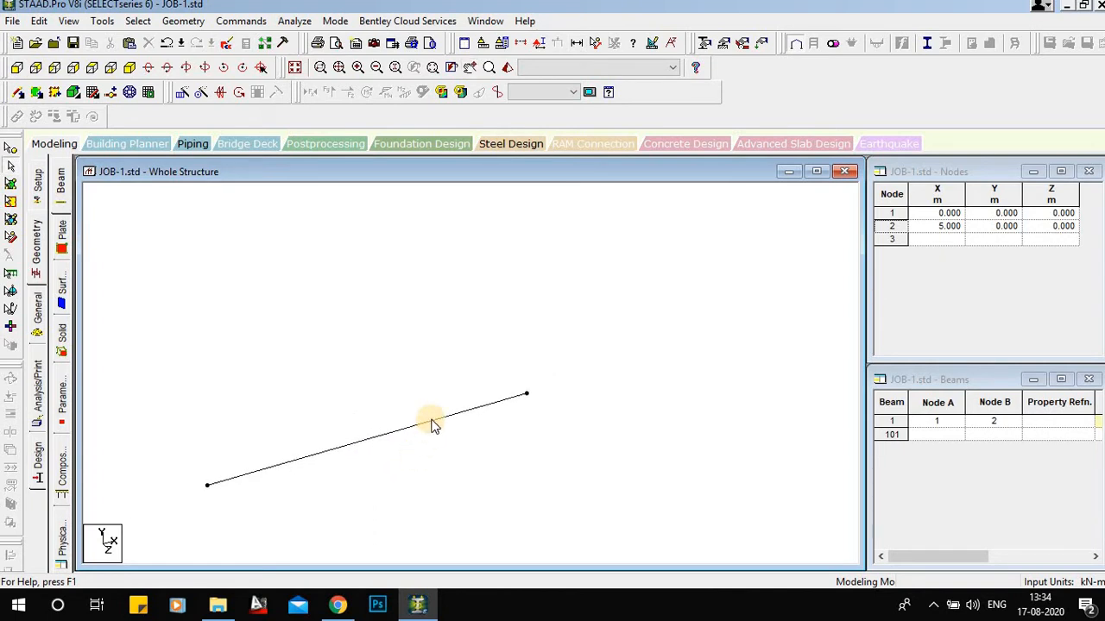
{"action": "left_click", "coordinate": [386, 440]}
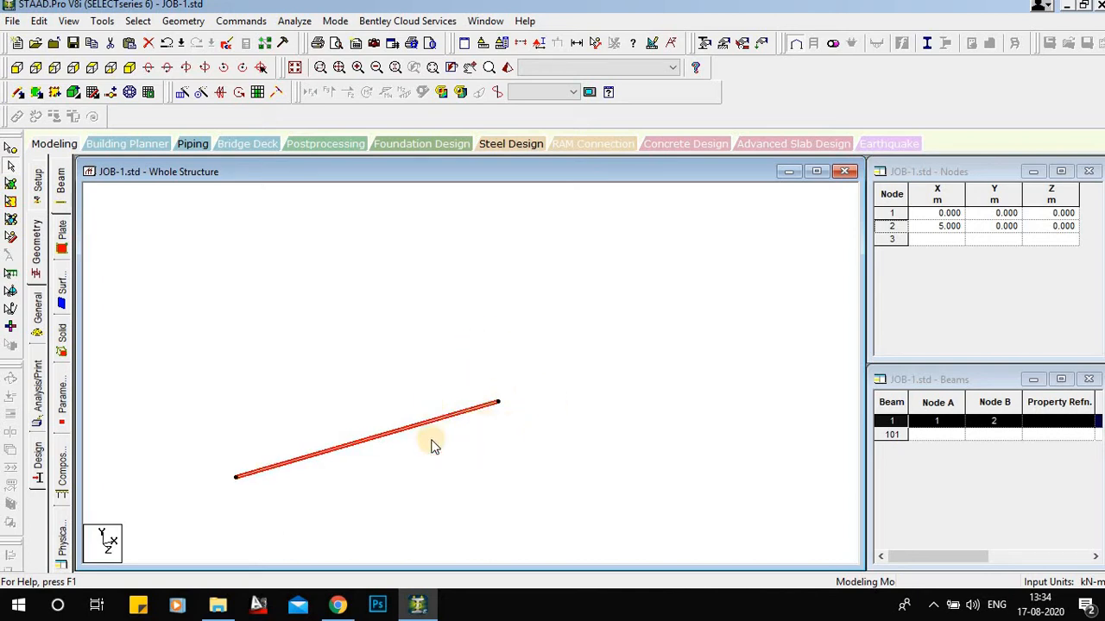
{"action": "left_click", "coordinate": [11, 149]}
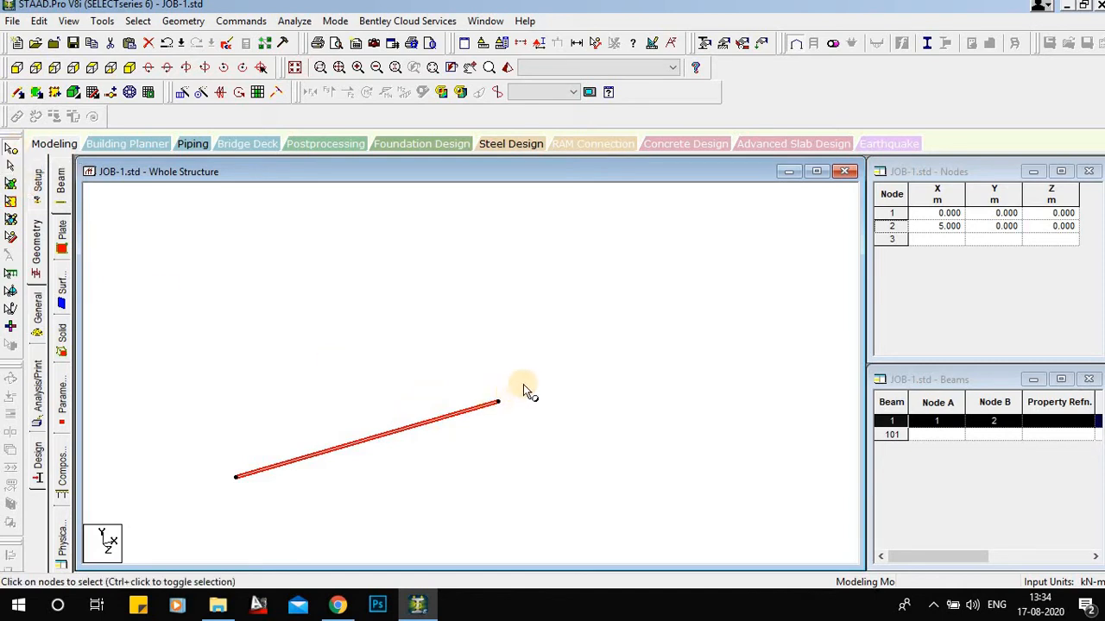
{"action": "left_click_drag", "start_coordinate": [532, 373], "coordinate": [486, 428]}
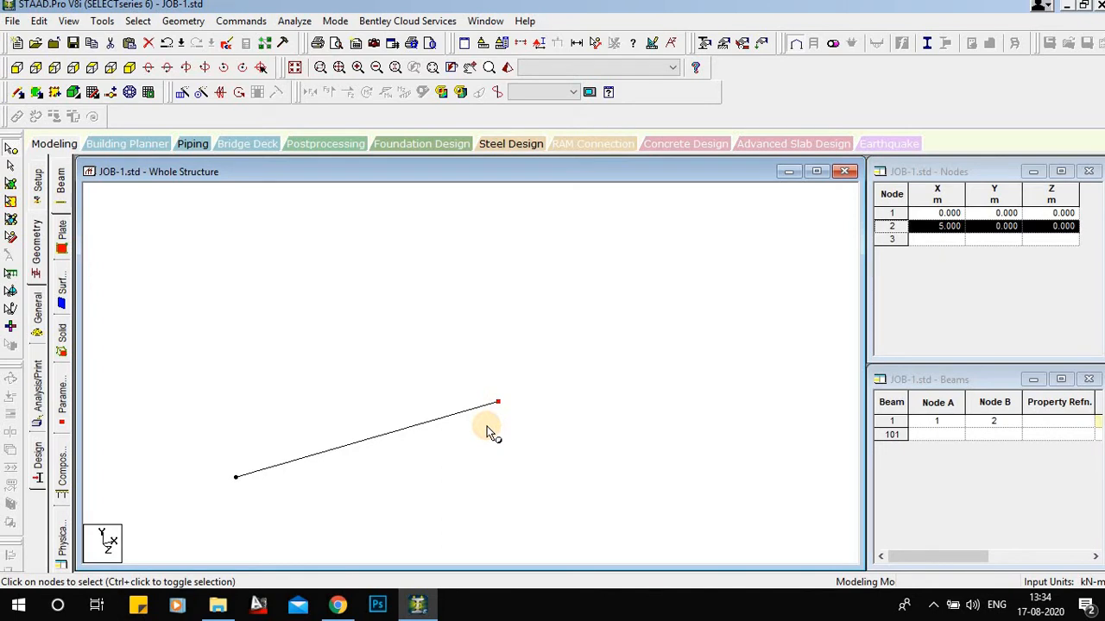
{"action": "key", "text": "F2"}
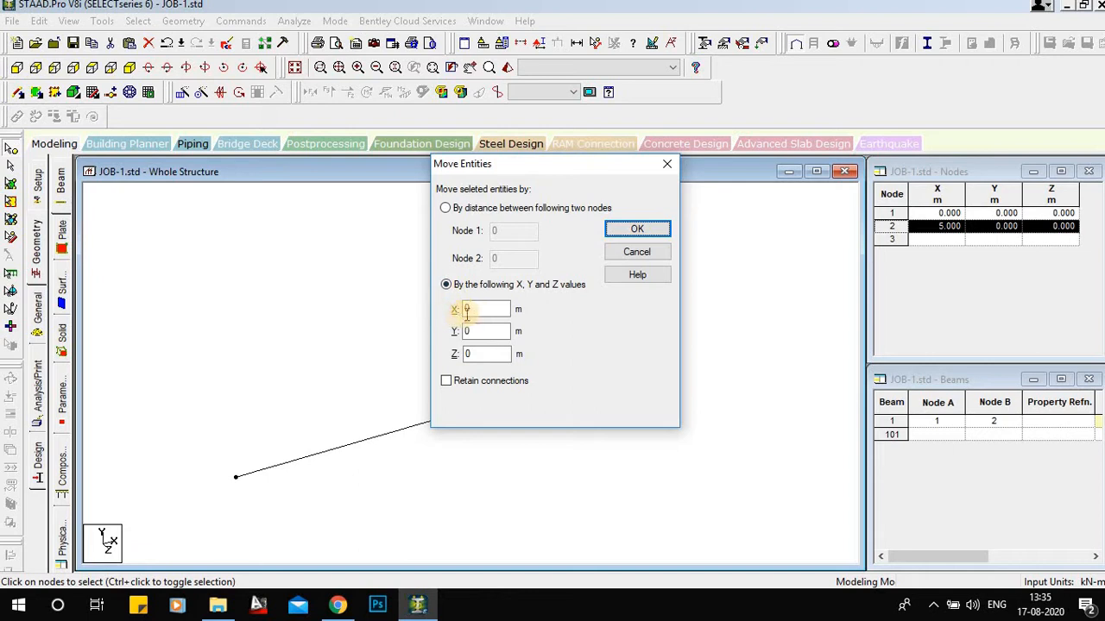
{"action": "left_click_drag", "start_coordinate": [484, 309], "coordinate": [421, 310]}
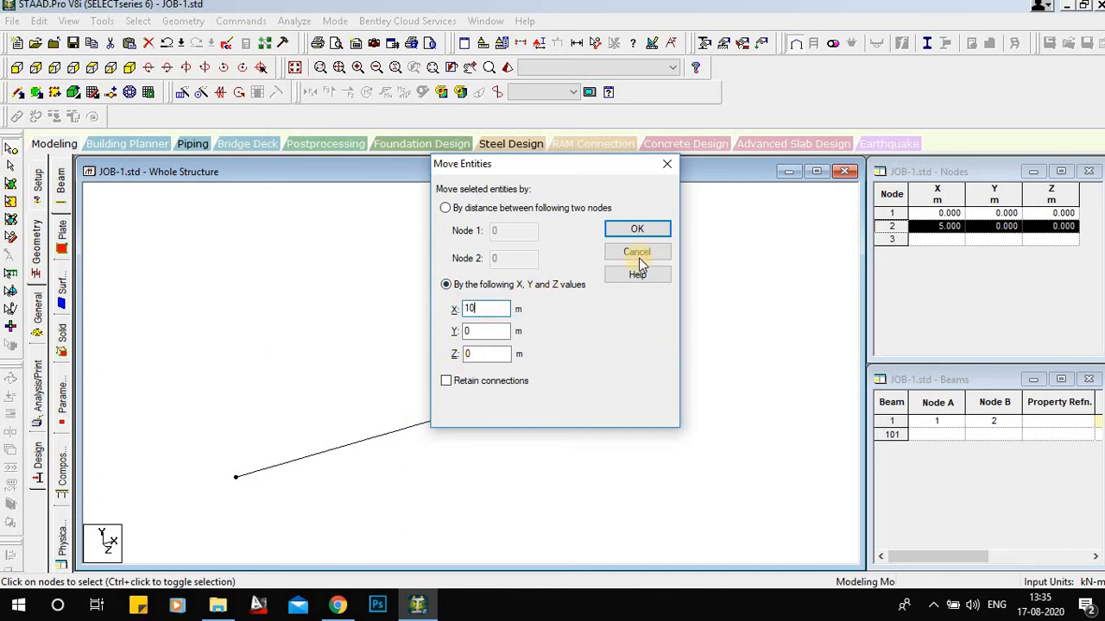
{"action": "left_click", "coordinate": [653, 229]}
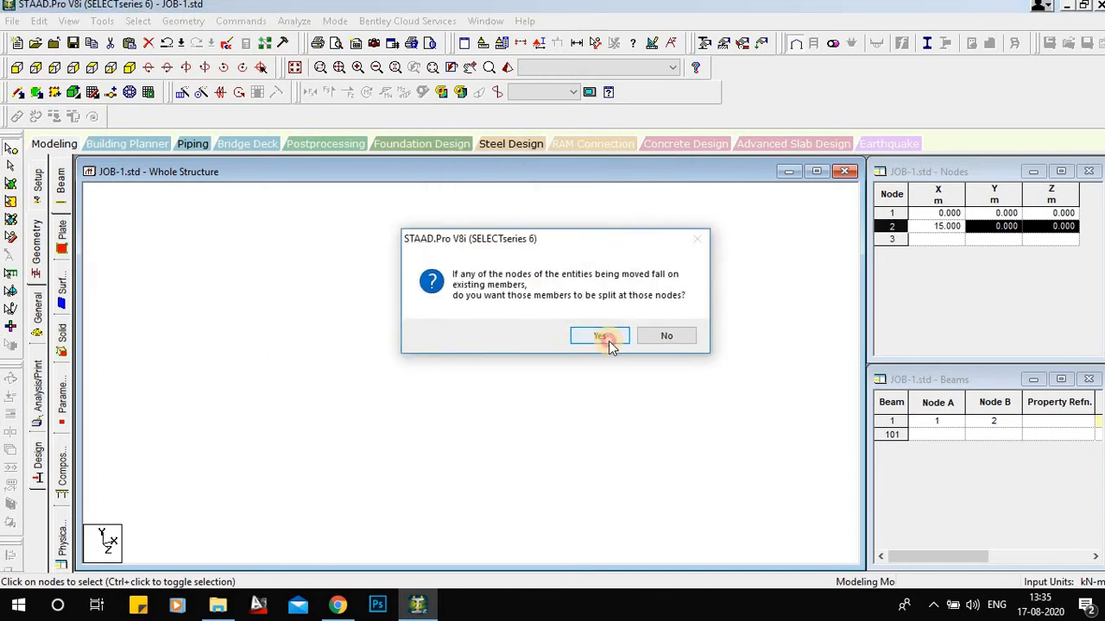
{"action": "left_click", "coordinate": [608, 341]}
Measure the node-to-node distance of the lengthened beam between nodes 1 and 2
{"action": "middle_click_drag", "start_coordinate": [461, 448], "coordinate": [510, 407]}
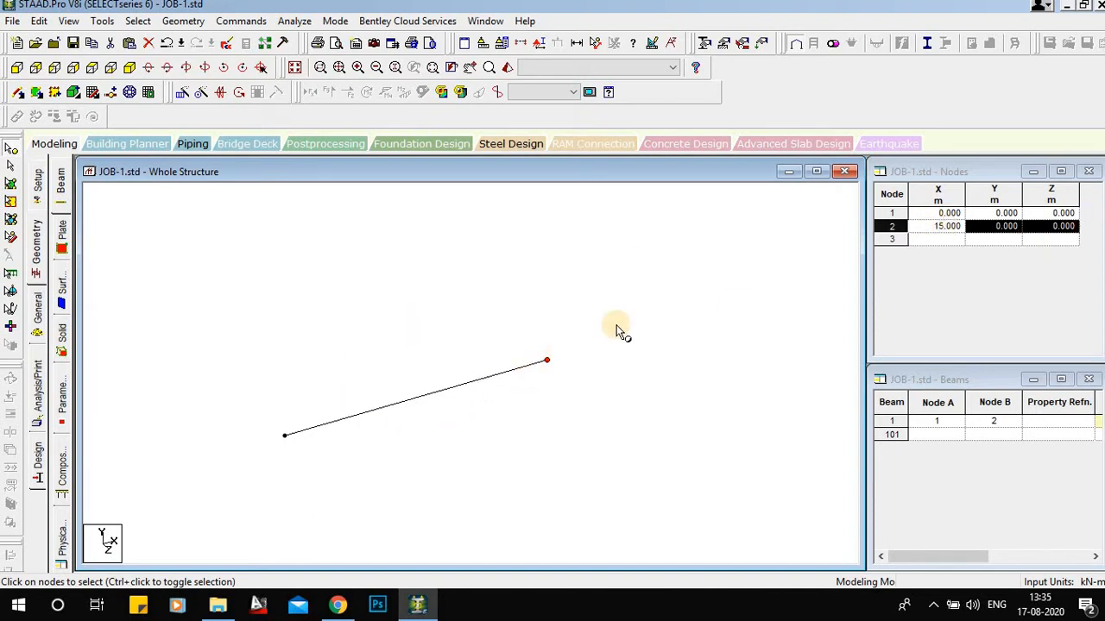
{"action": "left_click", "coordinate": [594, 43]}
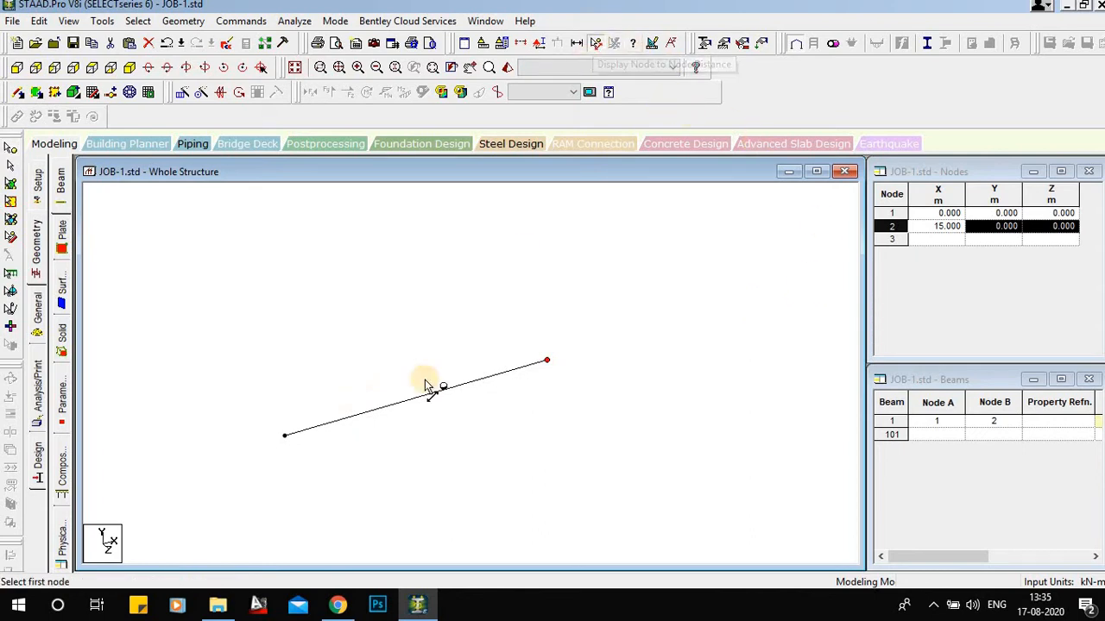
{"action": "left_click", "coordinate": [284, 437]}
{"action": "left_click", "coordinate": [547, 361]}
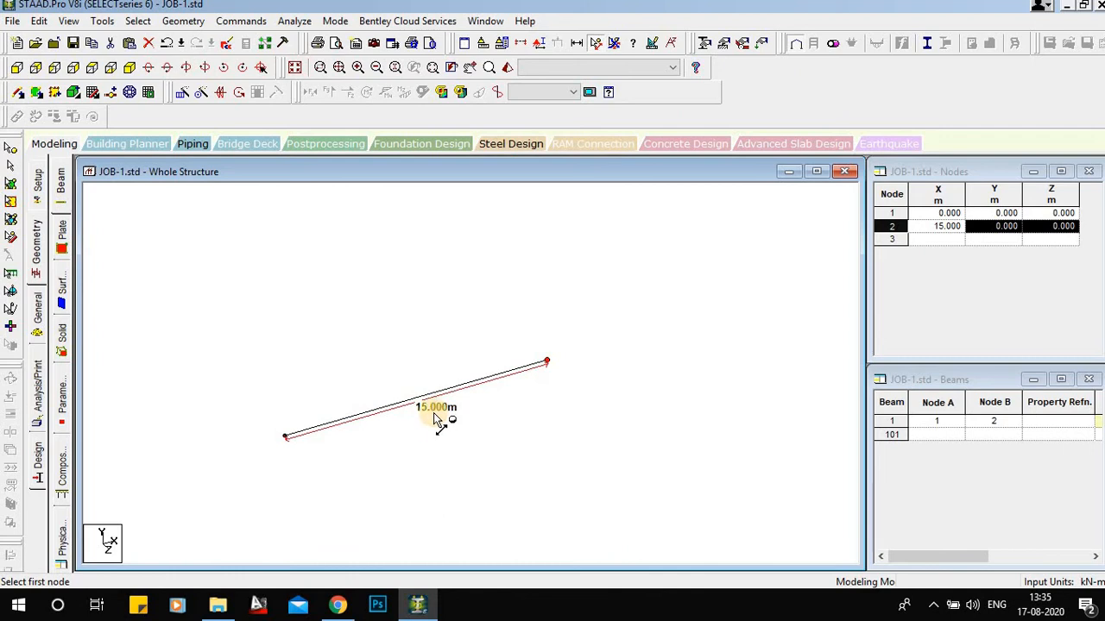
{"action": "scroll", "coordinate": [436, 420], "scroll_direction": "up", "scroll_amount": 2}
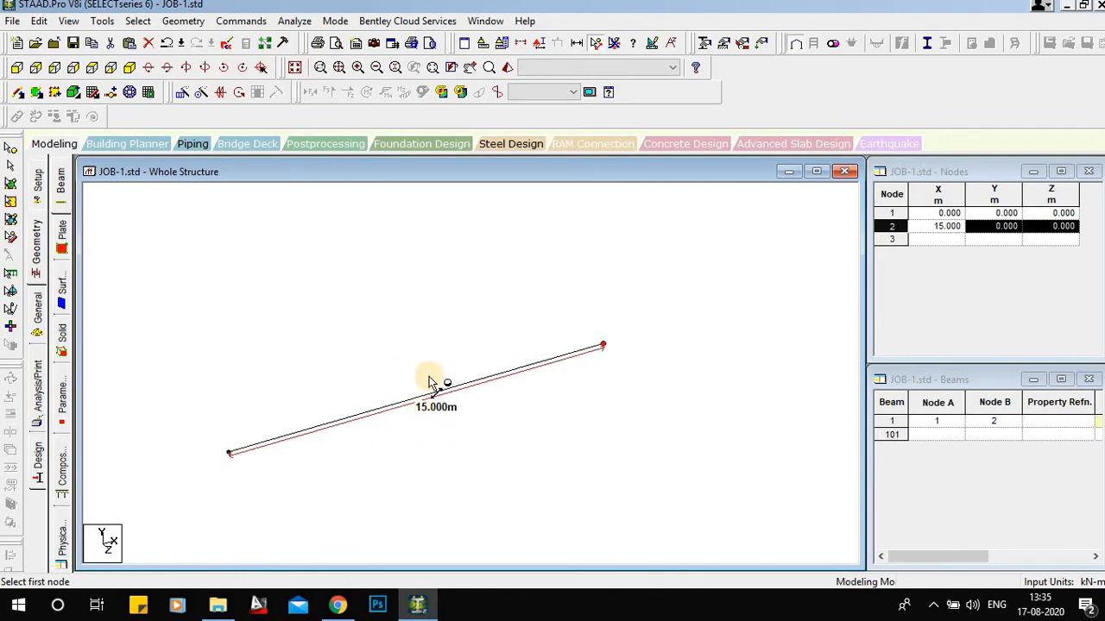
Select node 2 in the node table to check its X coordinate against the dimensioned beam
{"action": "left_click", "coordinate": [889, 224]}
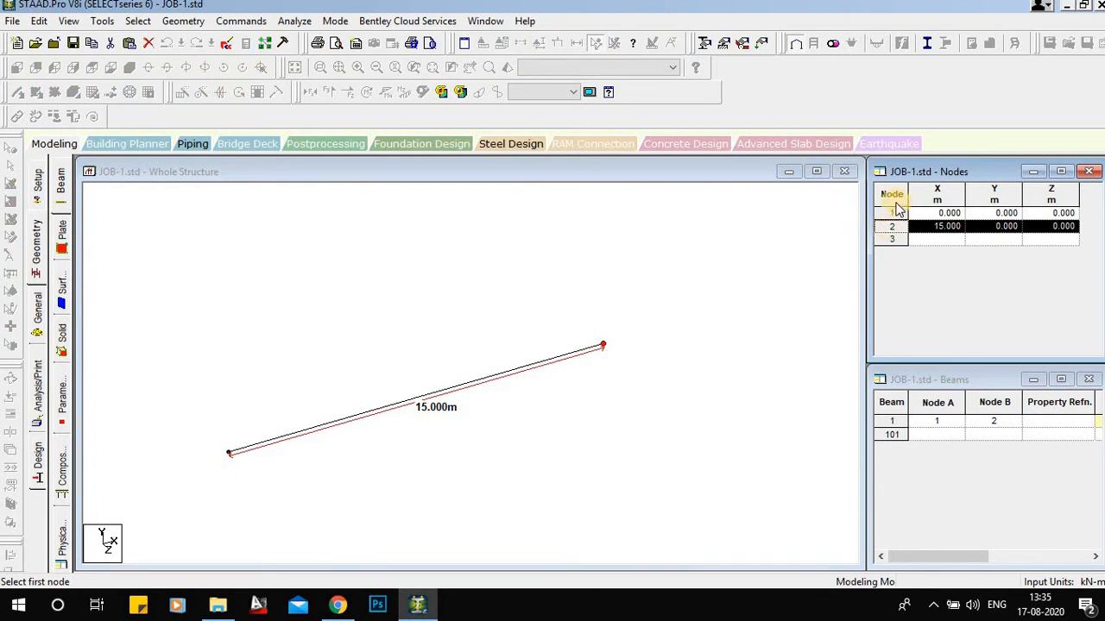
{"action": "left_click", "coordinate": [930, 227]}
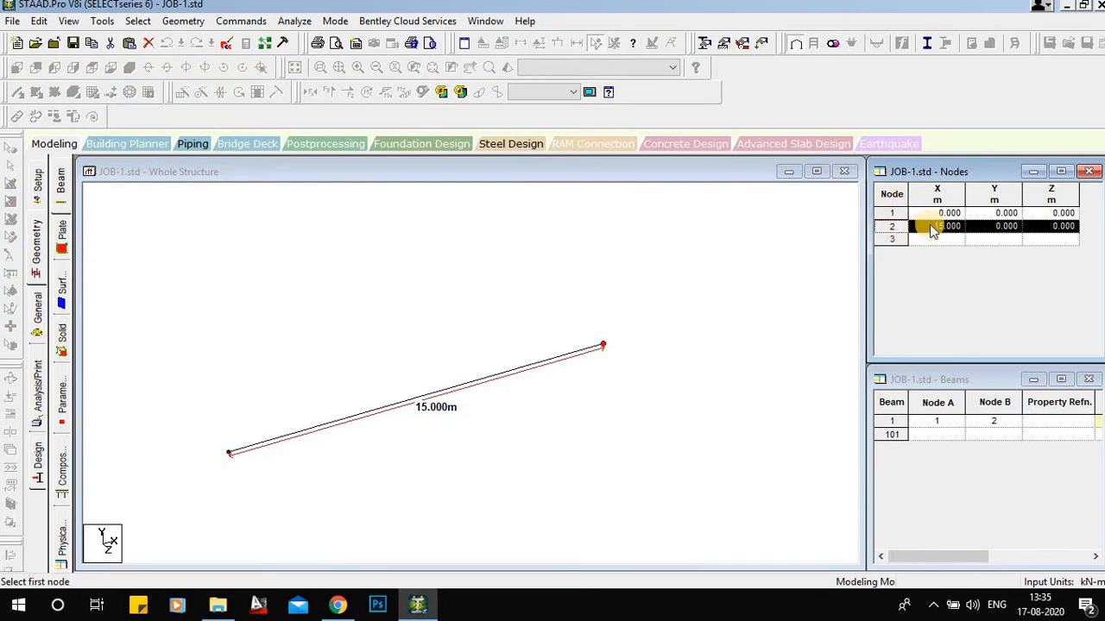
{"action": "scroll", "coordinate": [436, 407], "scroll_direction": "up", "scroll_amount": 1}
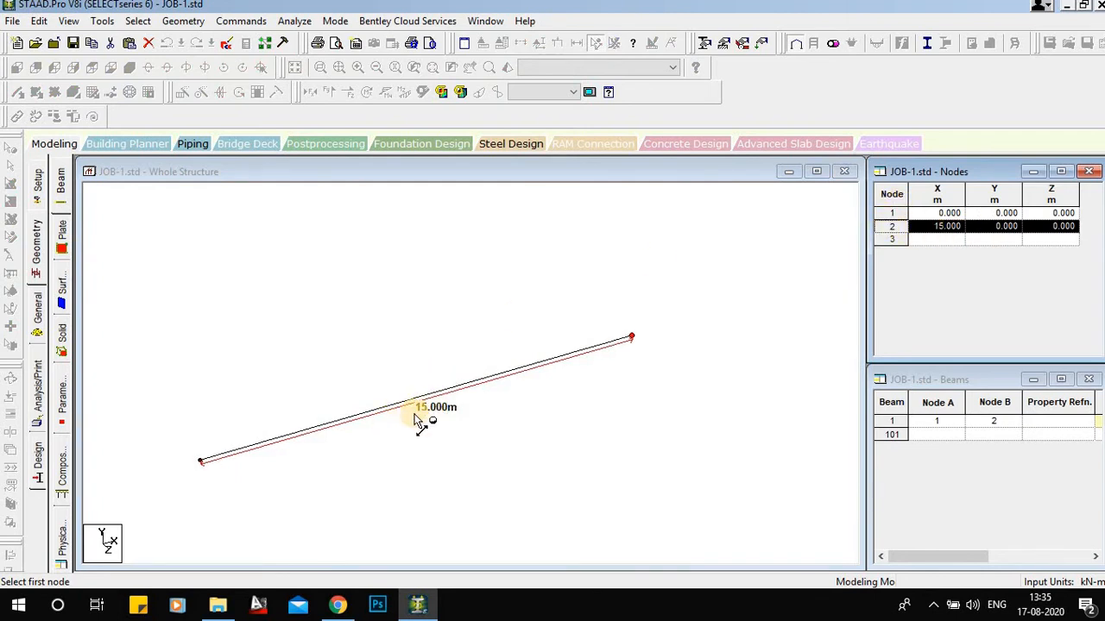
Clear the dimension and move end node 2 along X to X = 10 m, accepting the splitting of existing members at moved nodes
{"action": "left_click", "coordinate": [186, 259]}
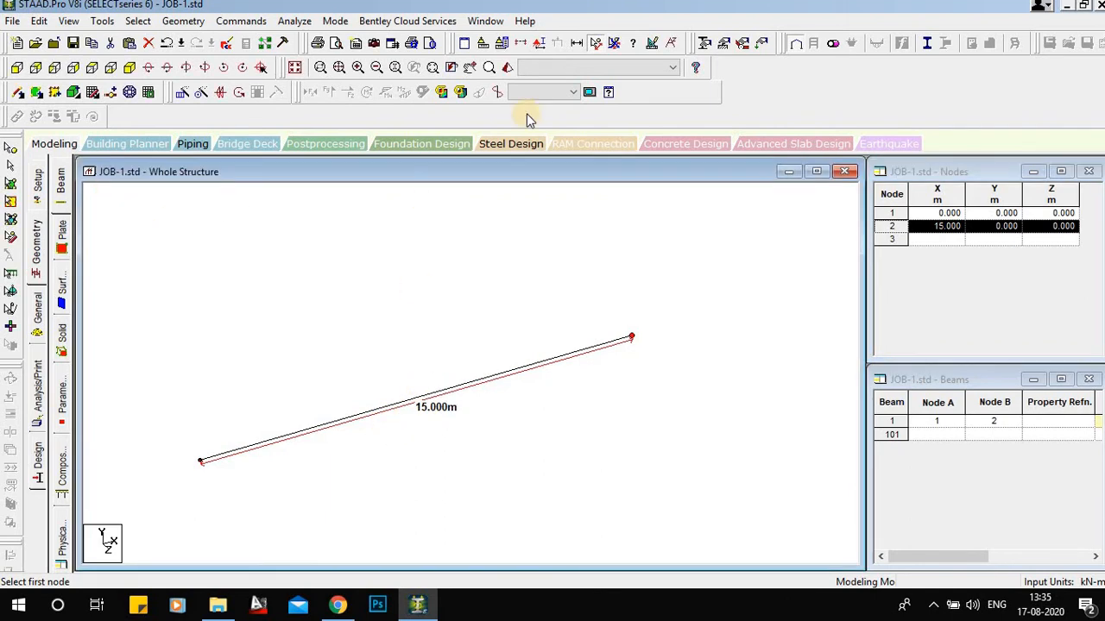
{"action": "left_click", "coordinate": [613, 45]}
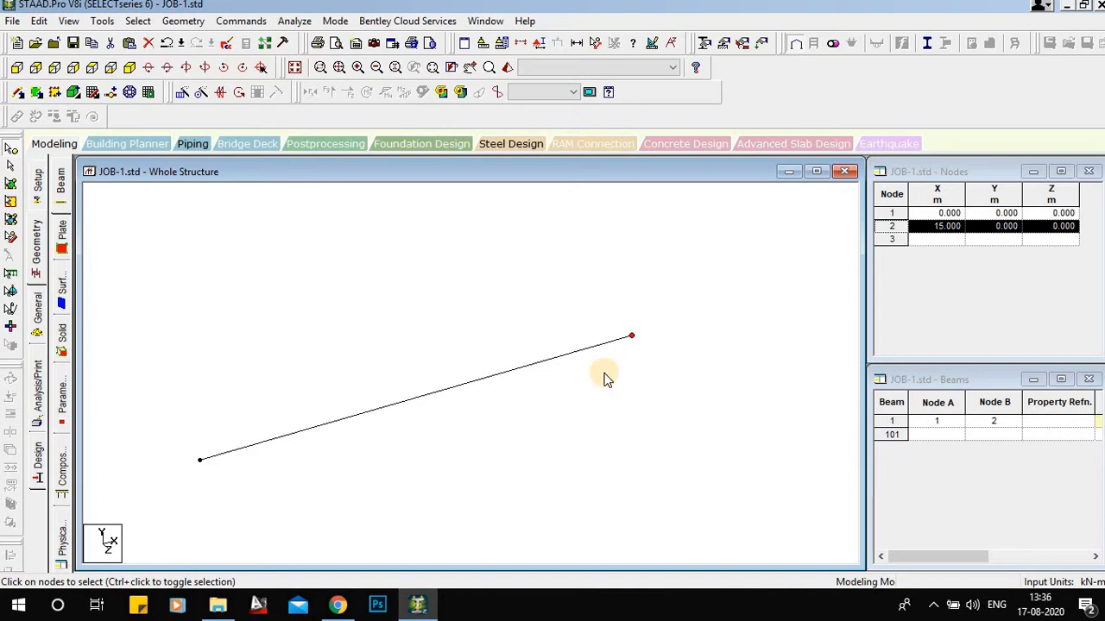
{"action": "key", "text": "F2"}
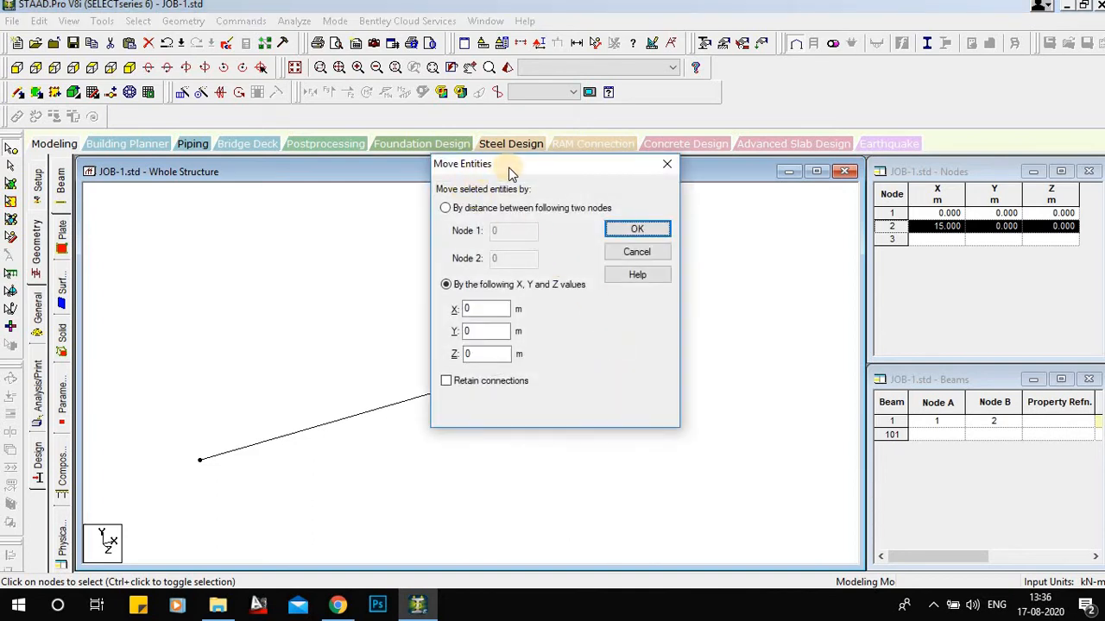
{"action": "double_click", "coordinate": [483, 309]}
{"action": "left_click", "coordinate": [637, 229]}
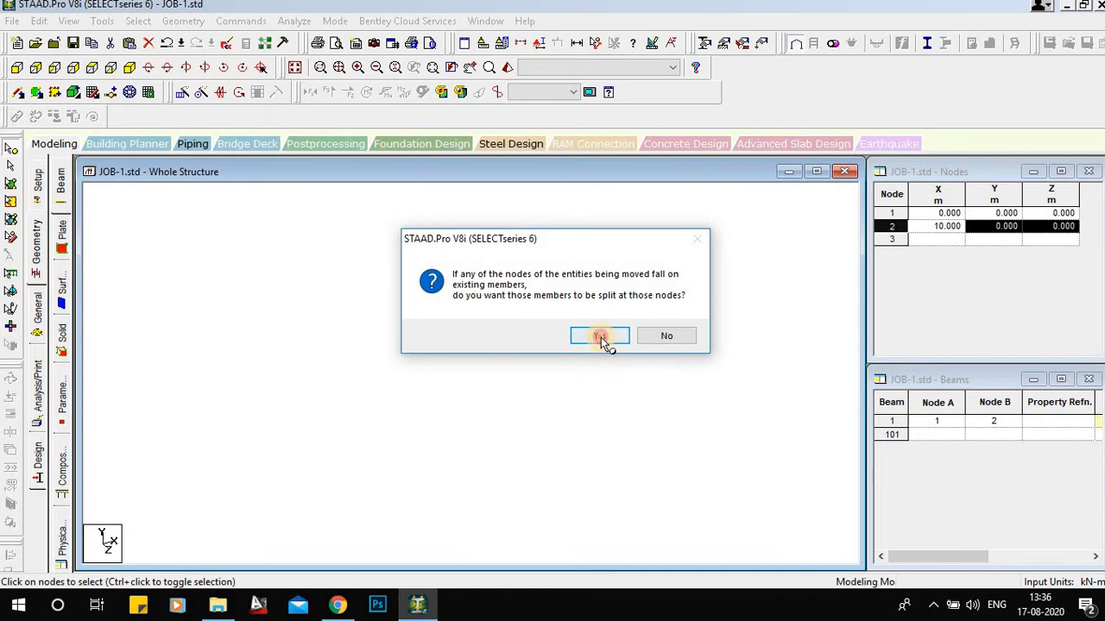
{"action": "left_click", "coordinate": [599, 338]}
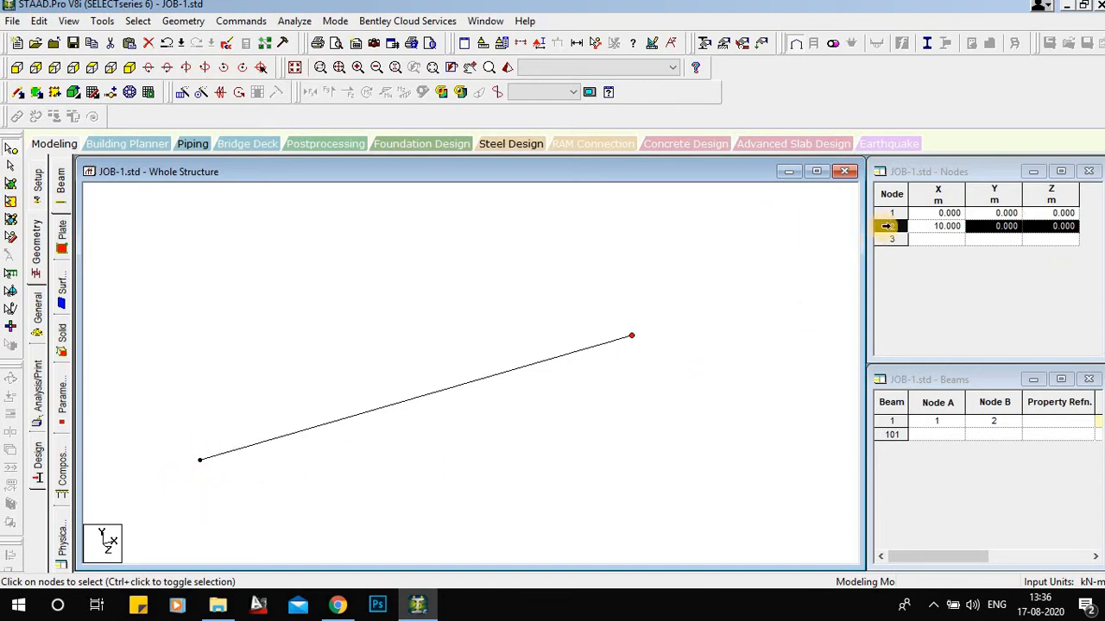
Check node 2 in the node table and measure the node-to-node distance between nodes 1 and 2, accepting the auto save
{"action": "left_click", "coordinate": [886, 226]}
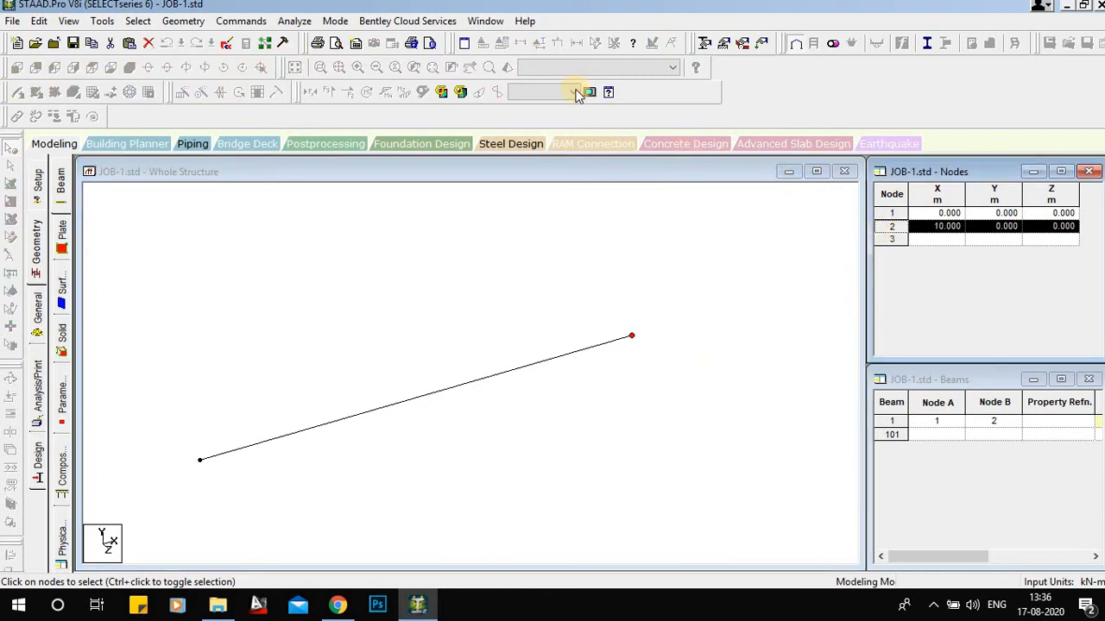
{"action": "left_click", "coordinate": [581, 259]}
{"action": "left_click", "coordinate": [595, 43]}
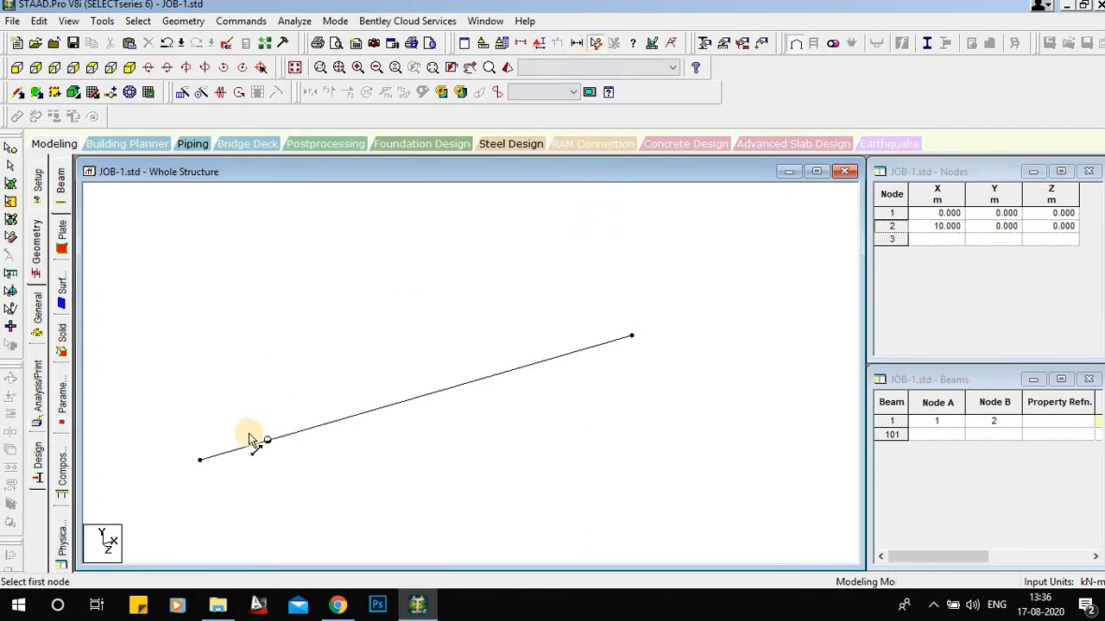
{"action": "left_click", "coordinate": [200, 462]}
{"action": "left_click", "coordinate": [631, 336]}
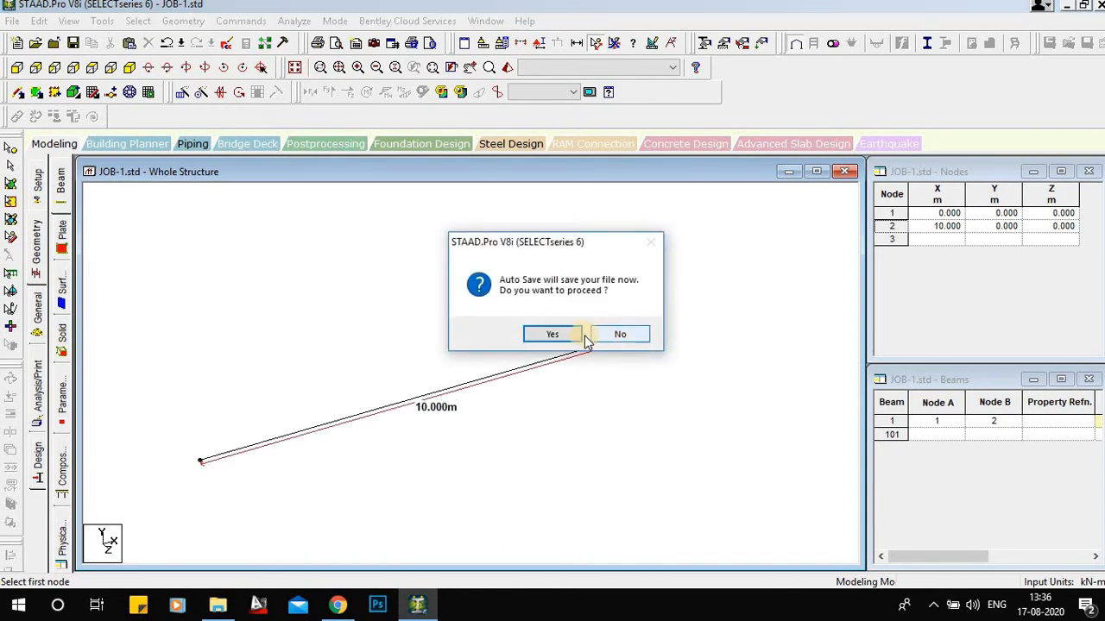
{"action": "left_click", "coordinate": [562, 335]}
{"action": "left_click", "coordinate": [460, 320]}
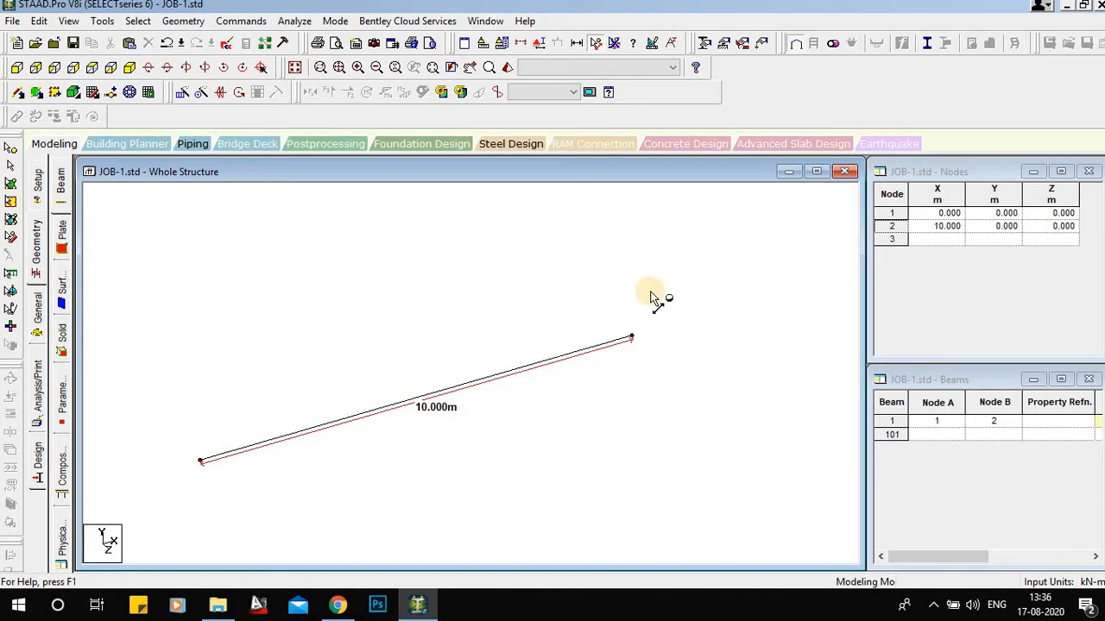
Clear the dimension and paste a copy of the beam offset by 10 m in Y
{"action": "left_click", "coordinate": [612, 45]}
{"action": "scroll", "coordinate": [414, 418], "scroll_direction": "down", "scroll_amount": 3}
{"action": "middle_click_drag", "start_coordinate": [431, 409], "coordinate": [397, 428]}
{"action": "left_click", "coordinate": [401, 421]}
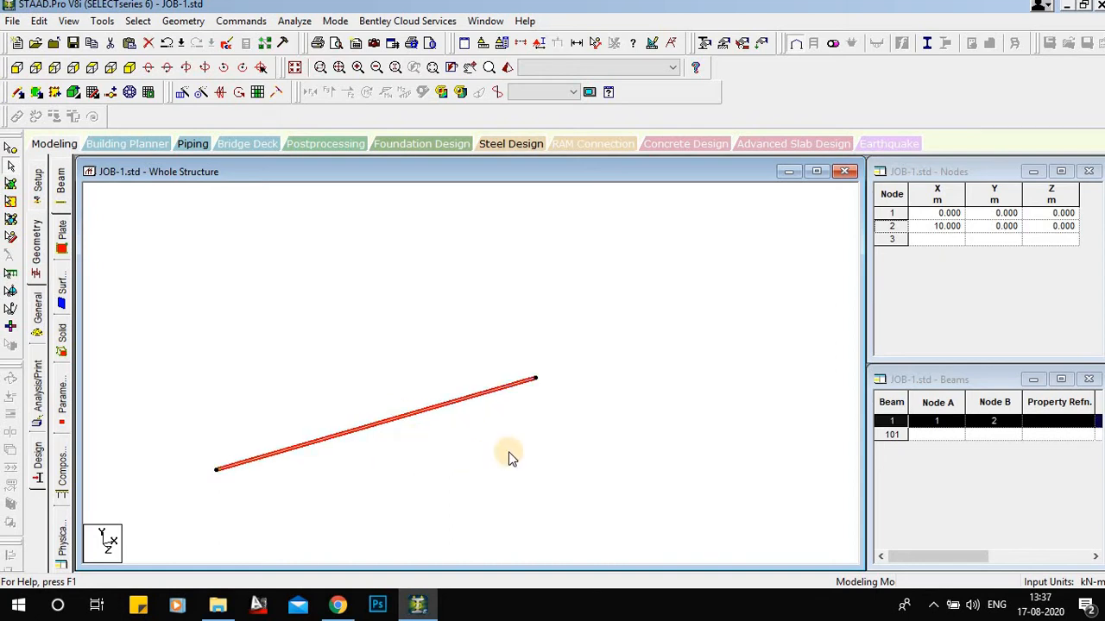
{"action": "key", "text": "ctrl+v"}
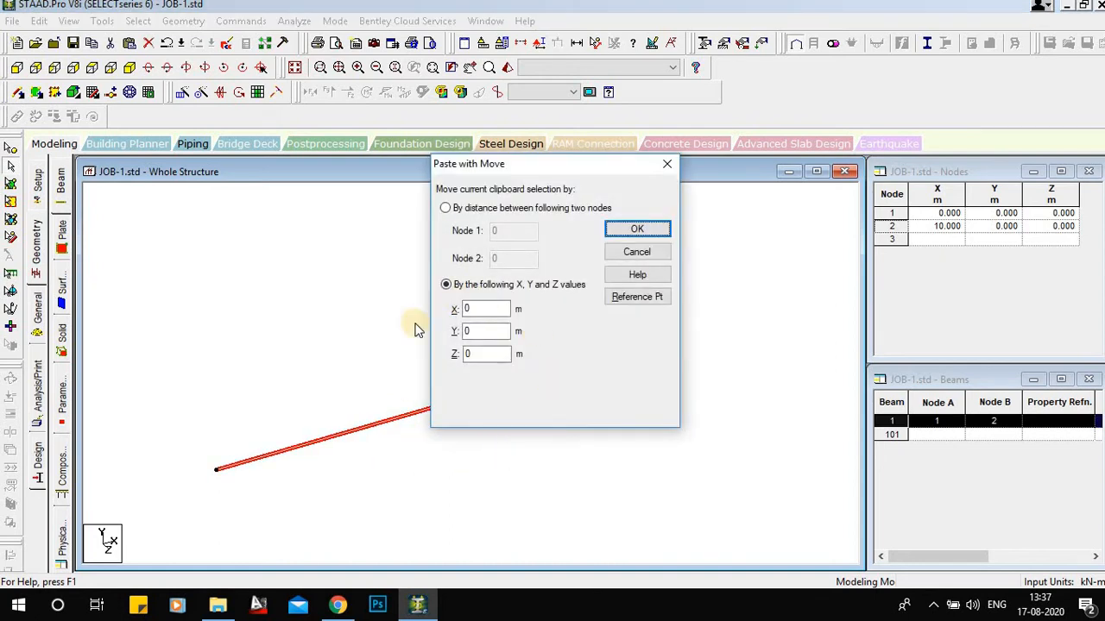
{"action": "double_click", "coordinate": [483, 331]}
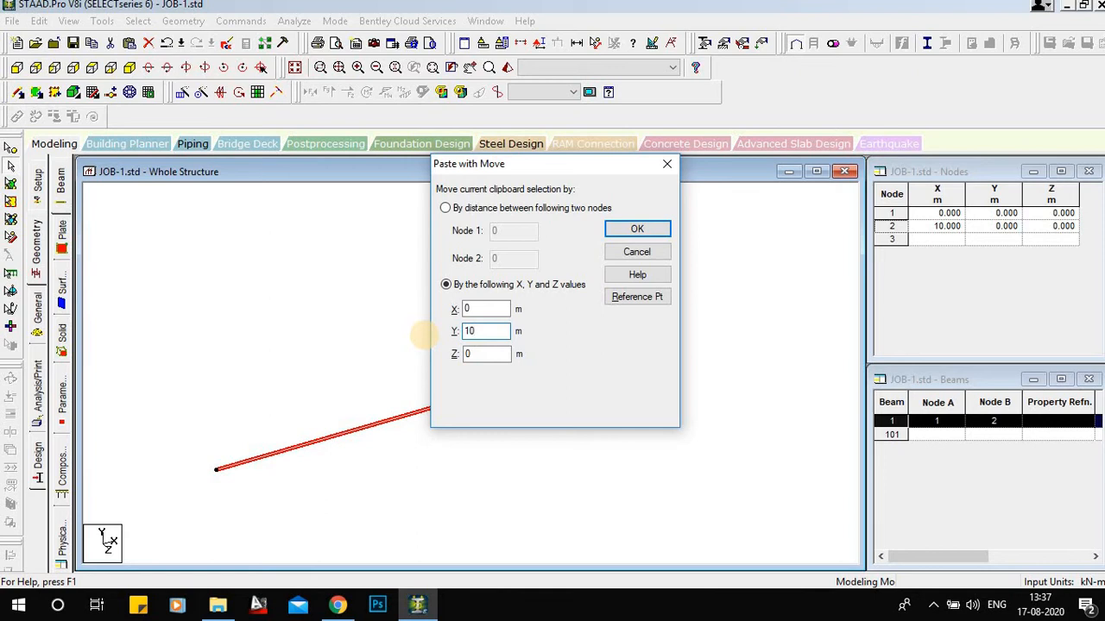
{"action": "left_click", "coordinate": [636, 228]}
Measure the node-to-node distance between node 2 of the original beam and node 4 of its copy
{"action": "scroll", "coordinate": [351, 453], "scroll_direction": "up", "scroll_amount": 3}
{"action": "middle_click_drag", "start_coordinate": [364, 434], "coordinate": [368, 354]}
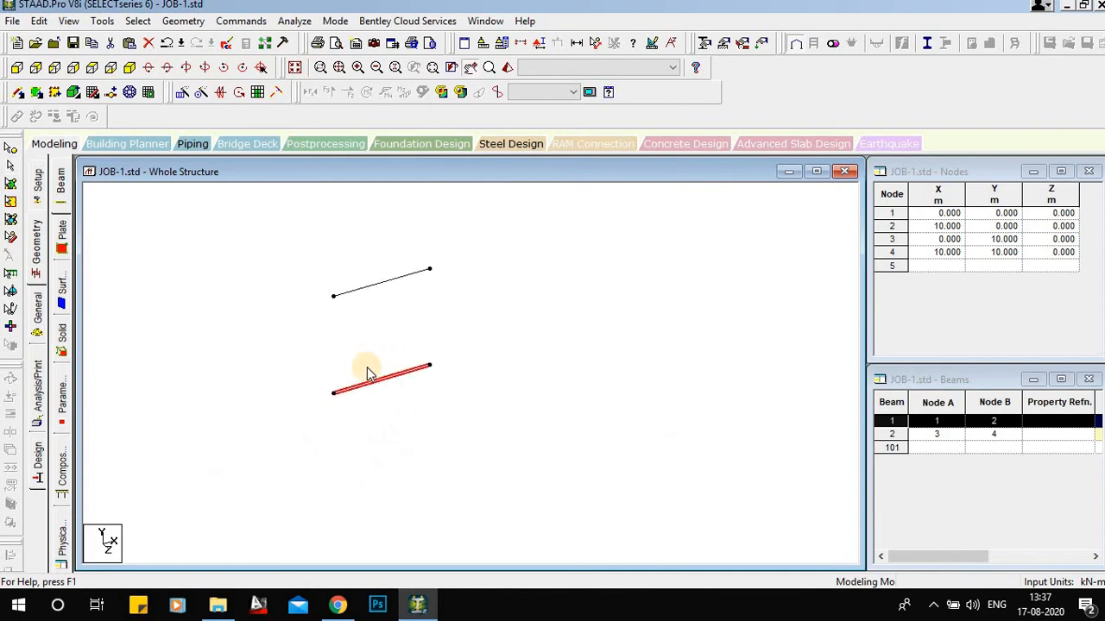
{"action": "scroll", "coordinate": [374, 330], "scroll_direction": "up", "scroll_amount": 2}
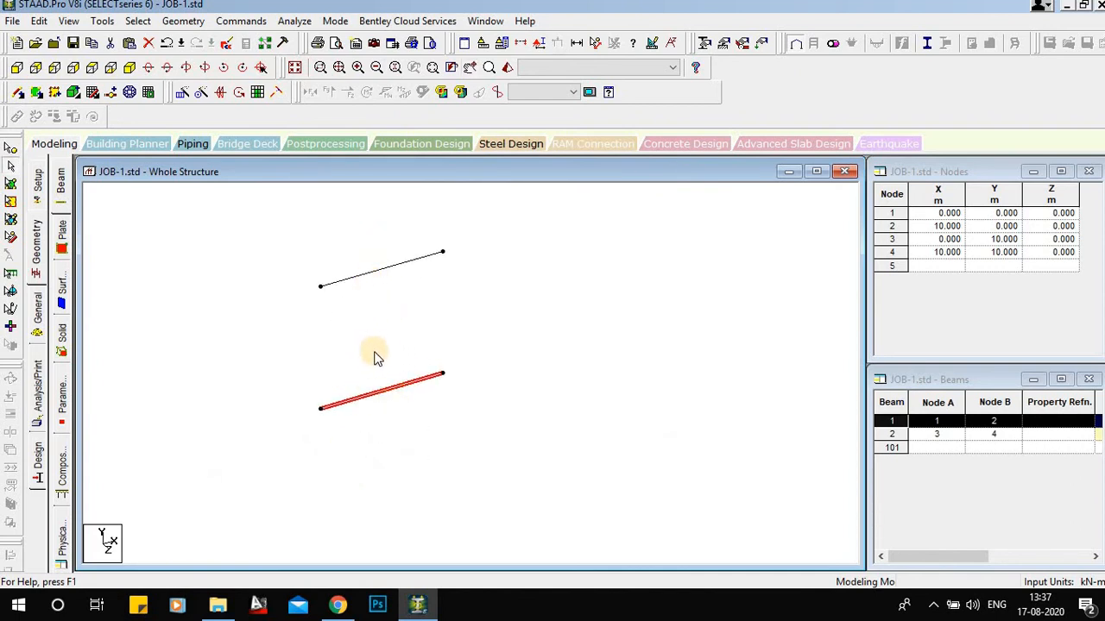
{"action": "left_click", "coordinate": [597, 44]}
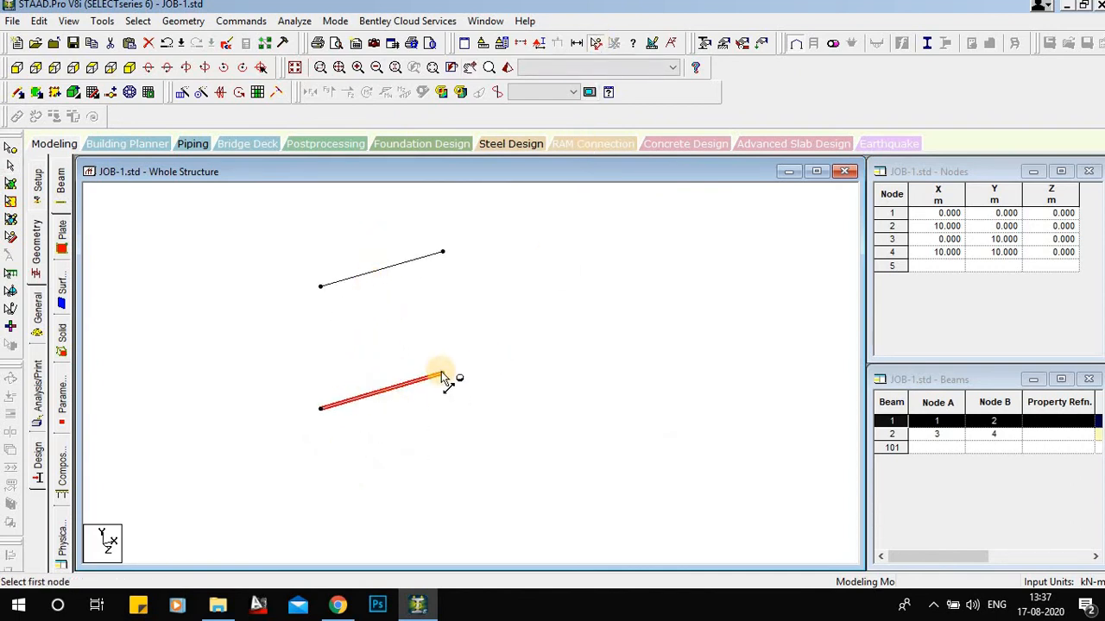
{"action": "left_click", "coordinate": [441, 377]}
{"action": "left_click", "coordinate": [442, 252]}
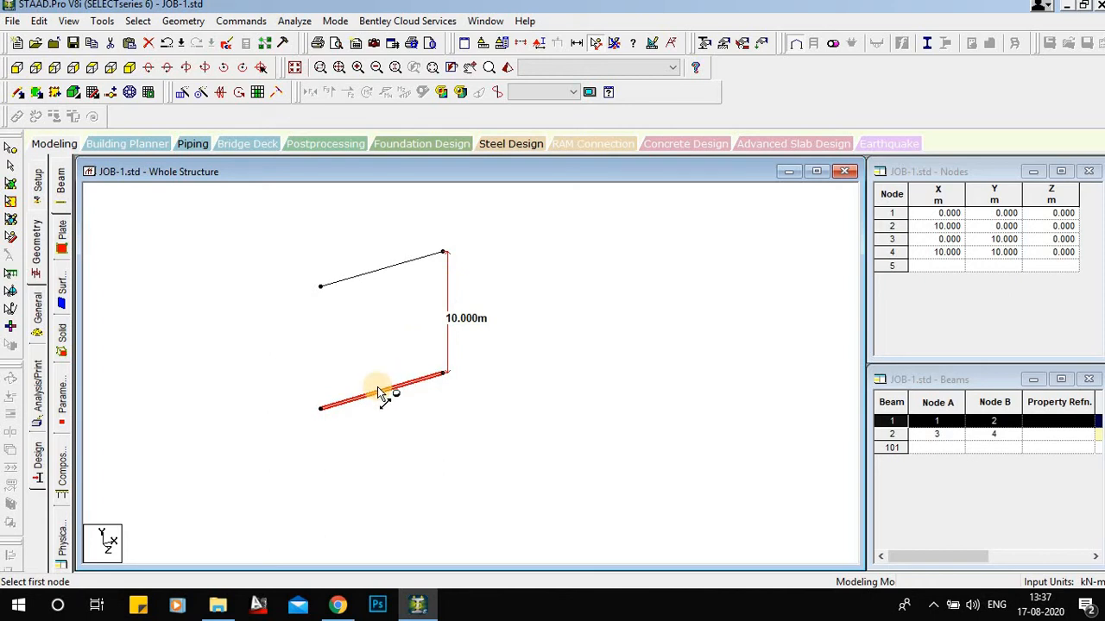
Select the original beam's nodes 1 and 2 and paste copies of them offset by -10 m in Y
{"action": "left_click", "coordinate": [10, 149]}
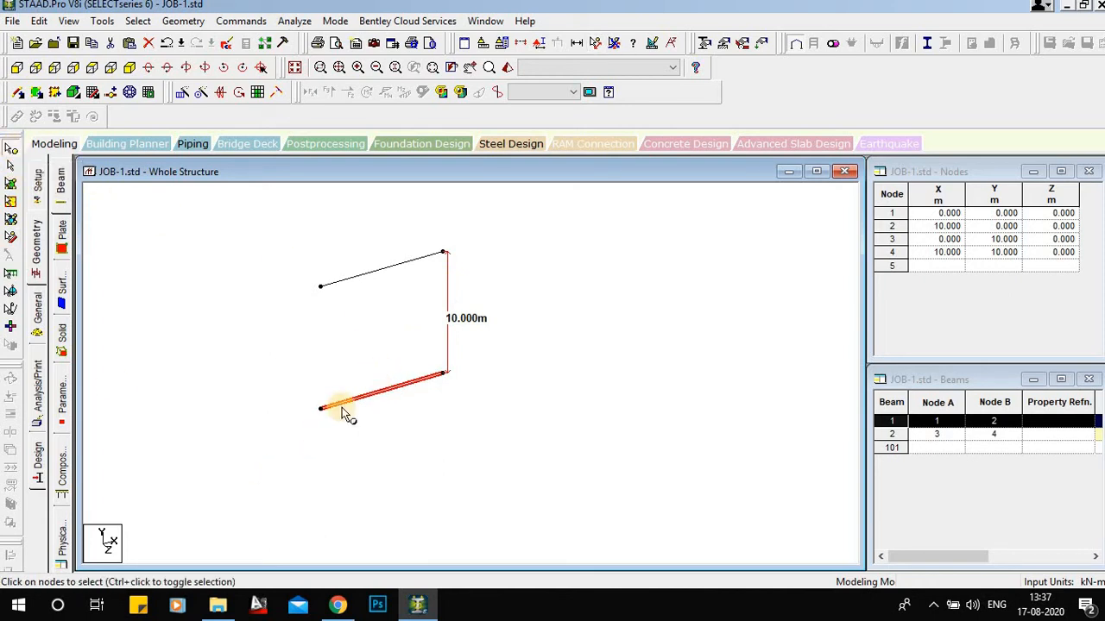
{"action": "left_click", "coordinate": [314, 446]}
{"action": "left_click_drag", "start_coordinate": [315, 446], "coordinate": [303, 456]}
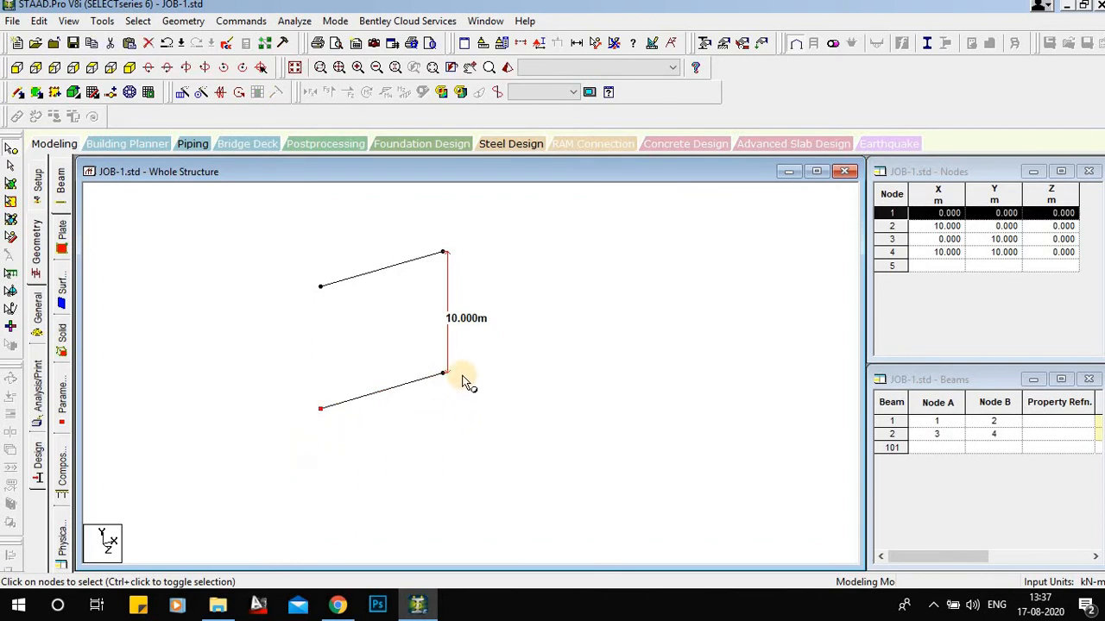
{"action": "left_click_drag", "start_coordinate": [468, 351], "coordinate": [428, 394]}
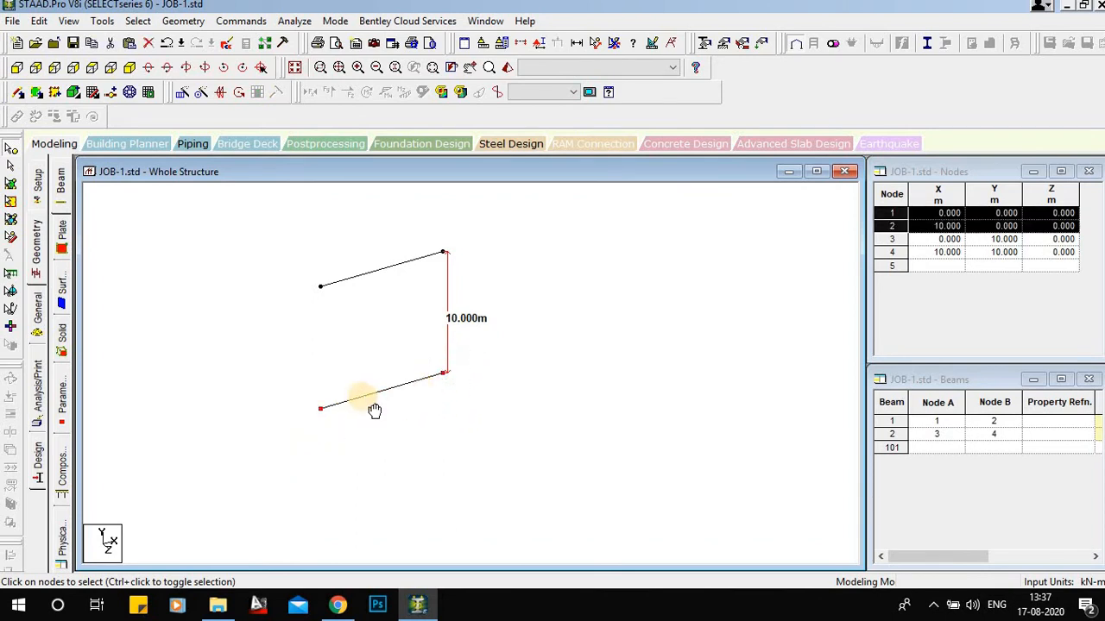
{"action": "middle_click_drag", "start_coordinate": [370, 411], "coordinate": [338, 363]}
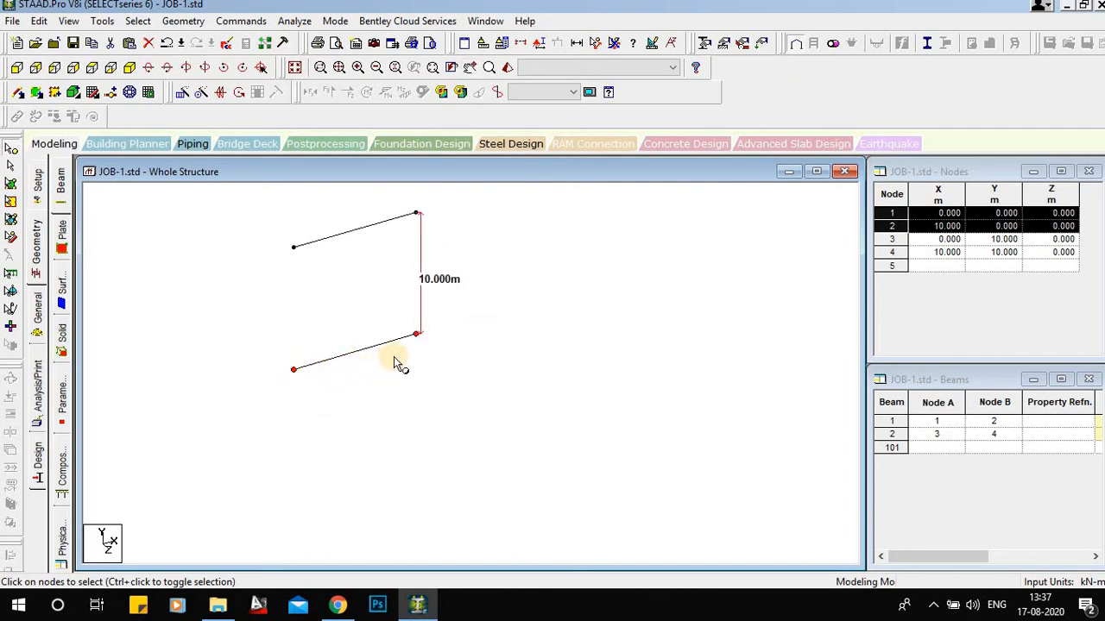
{"action": "key", "text": "ctrl+v"}
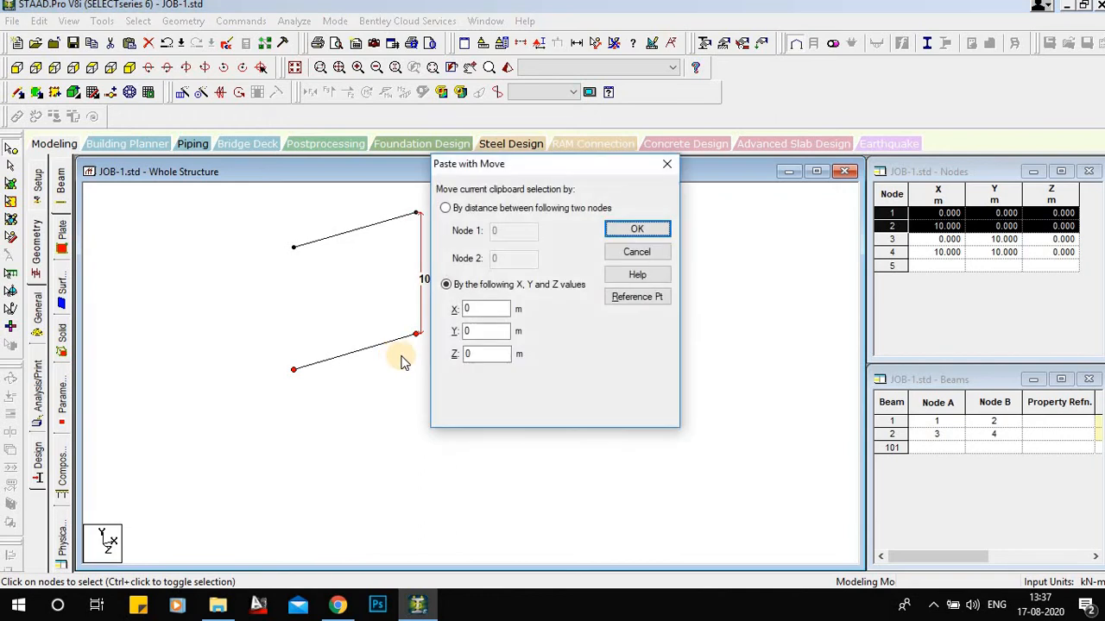
{"action": "key", "text": "Tab"}
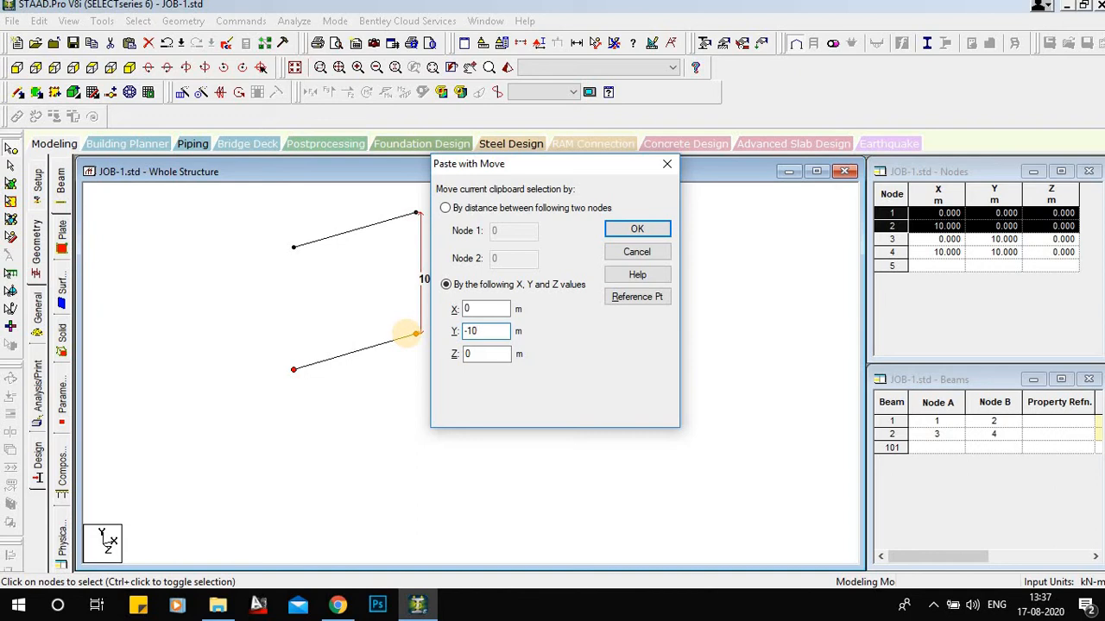
{"action": "left_click", "coordinate": [618, 231]}
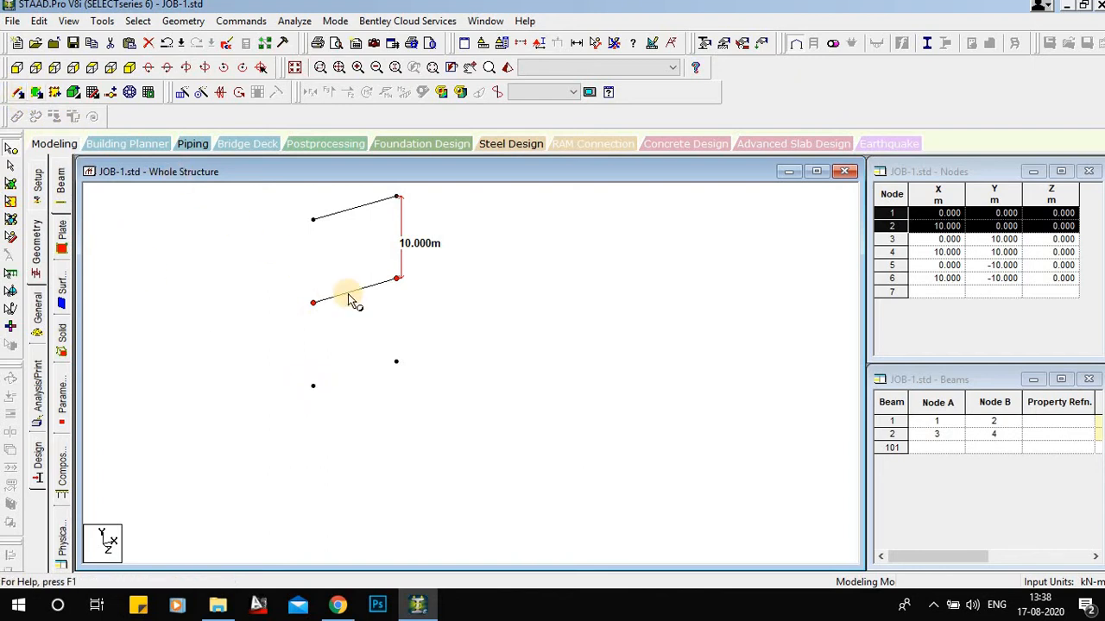
Add a beam between the two copied nodes 5 and 6 below the original beam
{"action": "middle_click_drag", "start_coordinate": [360, 304], "coordinate": [353, 388]}
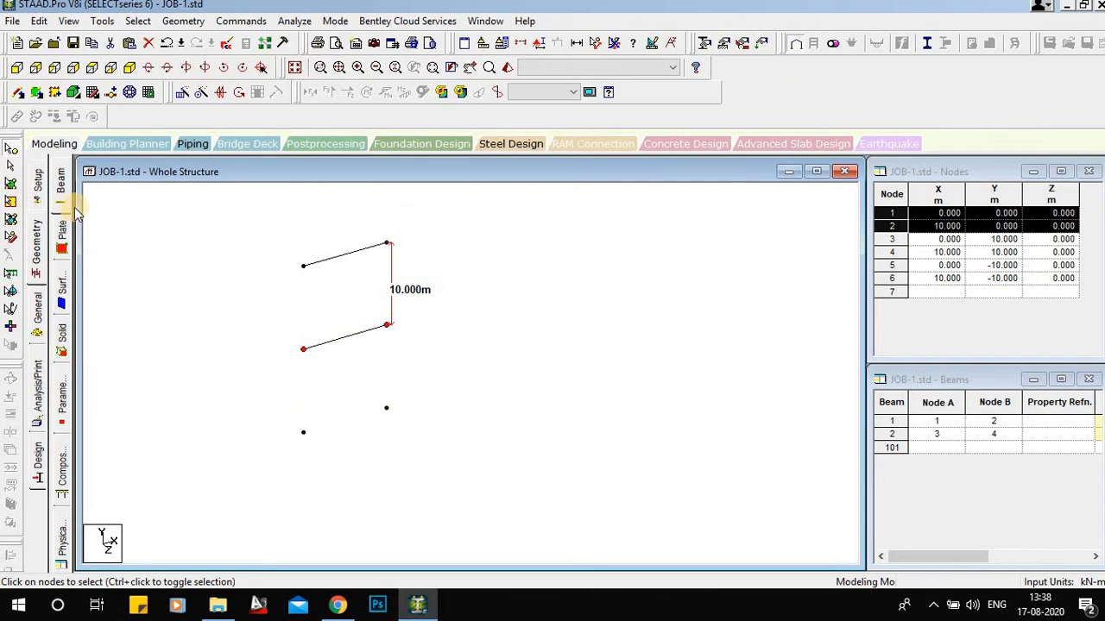
{"action": "left_click", "coordinate": [17, 92]}
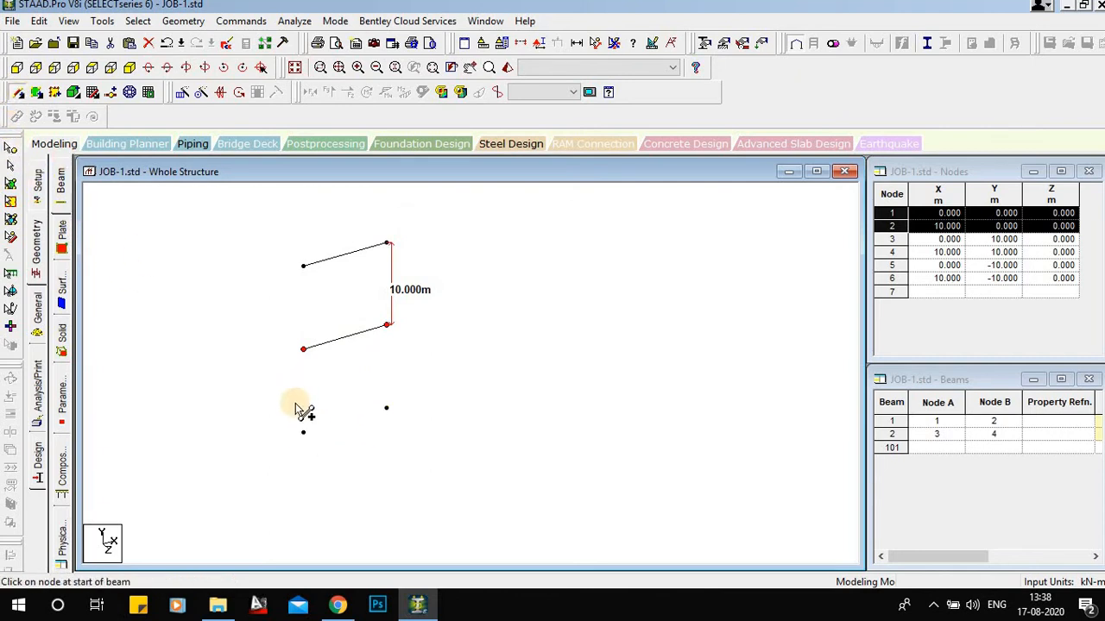
{"action": "left_click_drag", "start_coordinate": [303, 433], "coordinate": [386, 409]}
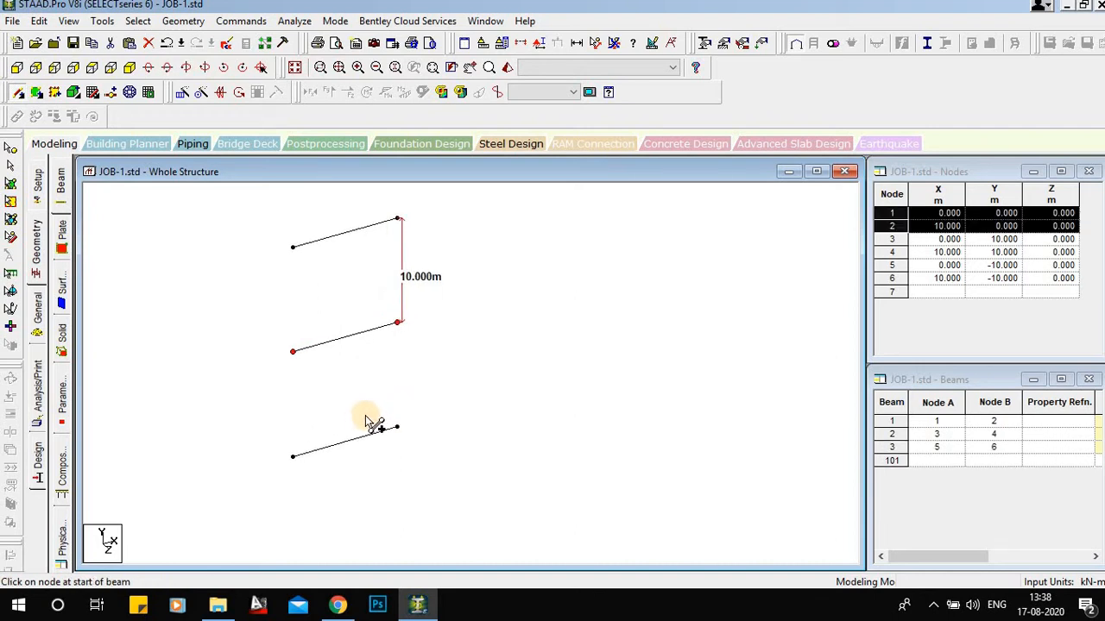
Select beams 1, 2 and 3 in turn in the beam table to check their location and end nodes
{"action": "left_click", "coordinate": [892, 420]}
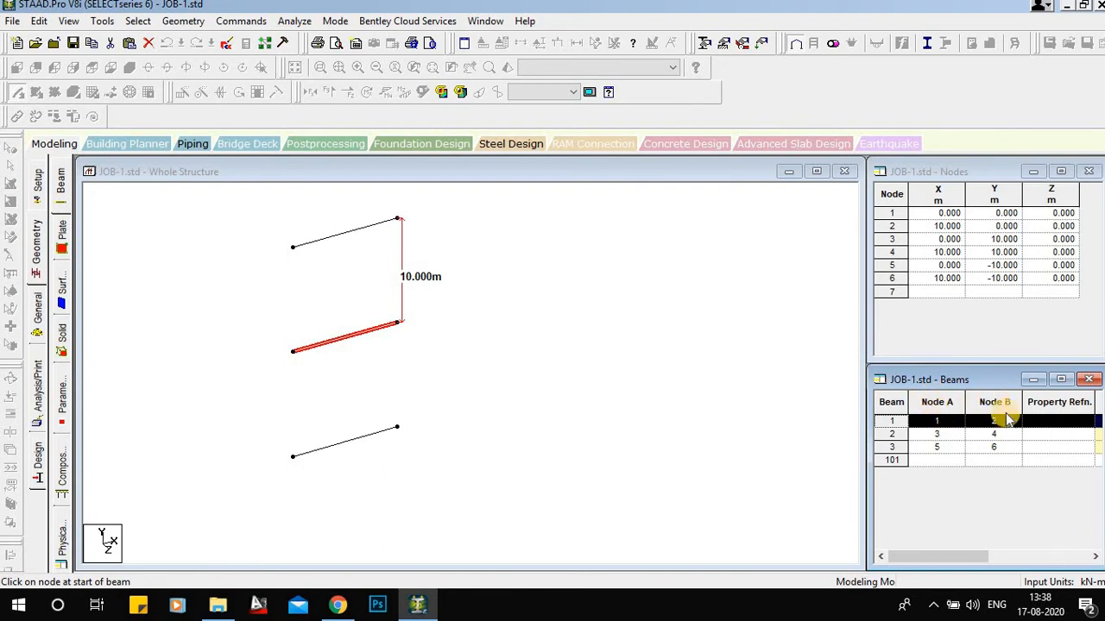
{"action": "left_click", "coordinate": [896, 434]}
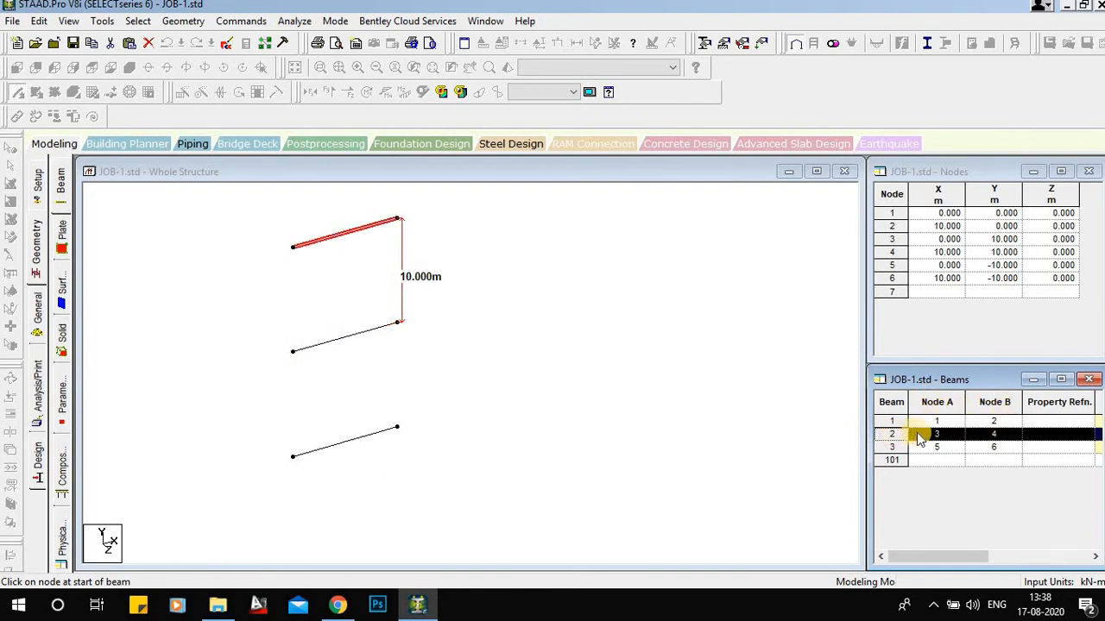
{"action": "left_click", "coordinate": [910, 447]}
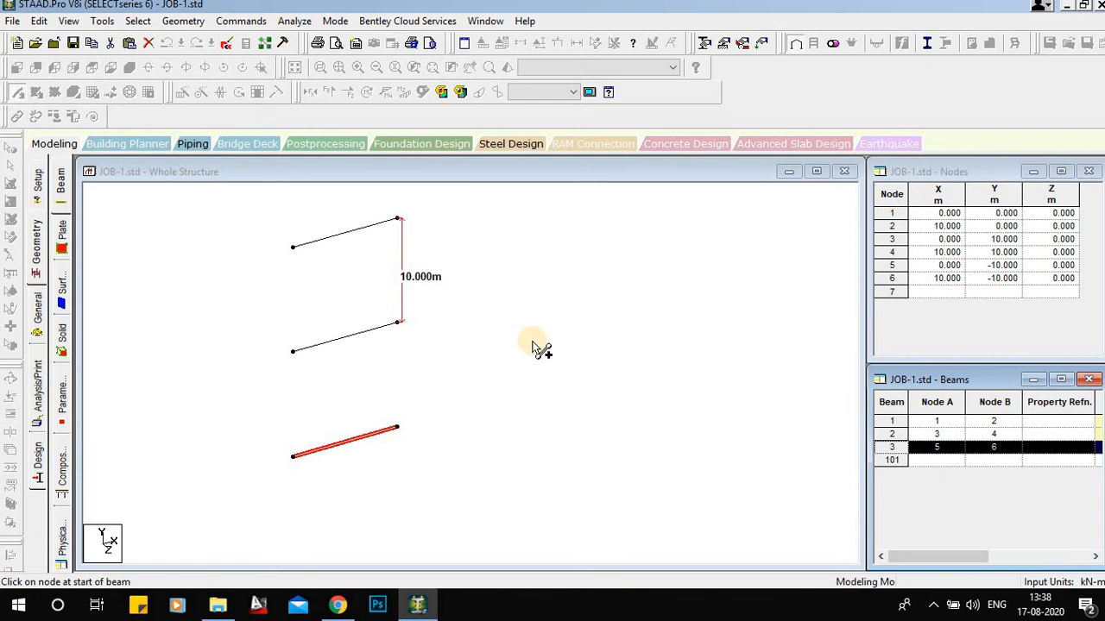
Select beam 1 and paste a copy of it offset by 20 m in Y
{"action": "middle_click_drag", "start_coordinate": [422, 393], "coordinate": [387, 469]}
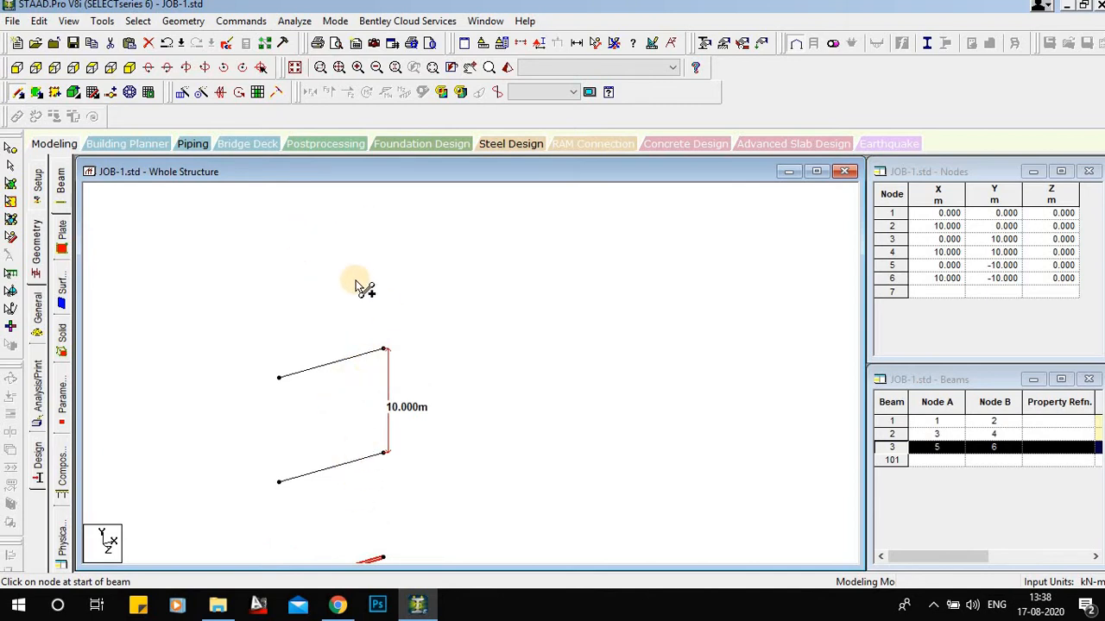
{"action": "scroll", "coordinate": [327, 311], "scroll_direction": "down", "scroll_amount": 1}
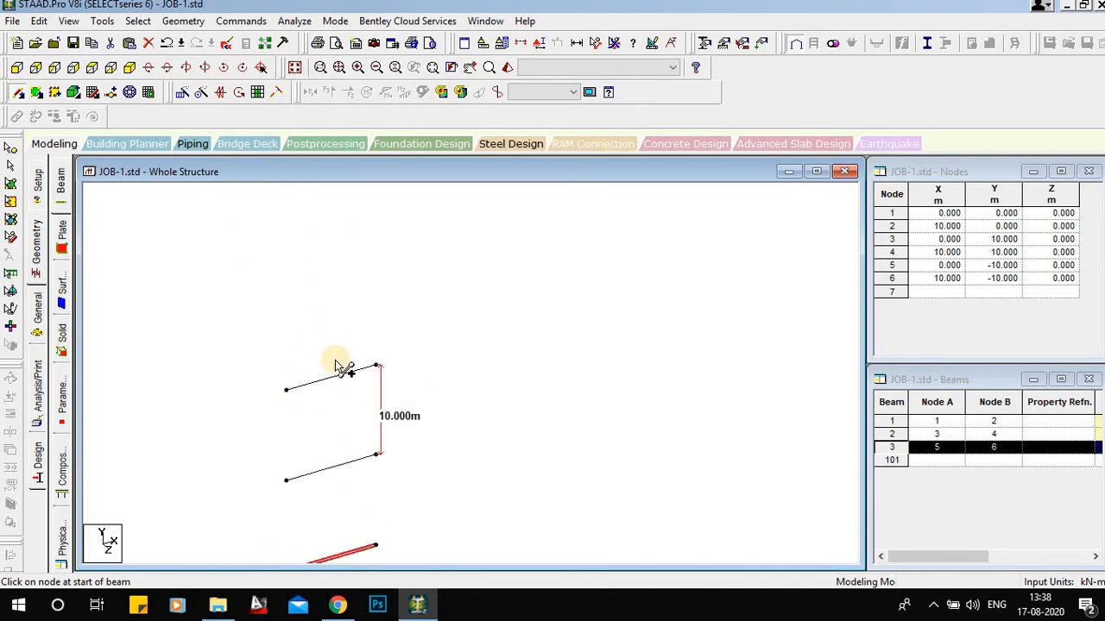
{"action": "middle_click_drag", "start_coordinate": [415, 404], "coordinate": [416, 362]}
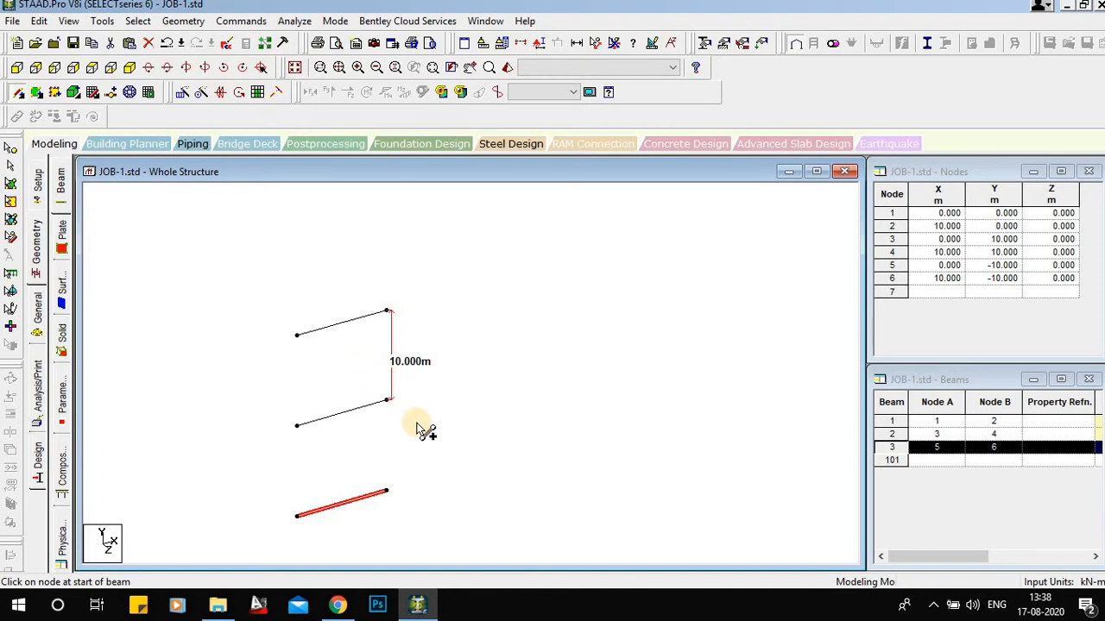
{"action": "left_click", "coordinate": [324, 418]}
{"action": "key", "text": "ctrl+v"}
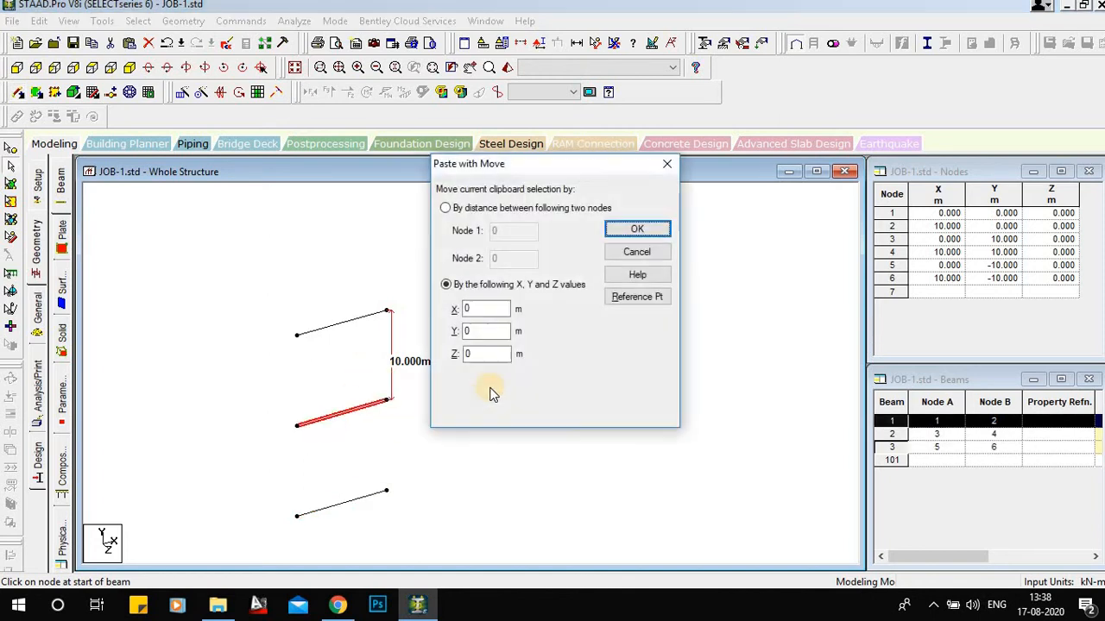
{"action": "left_click", "coordinate": [481, 331]}
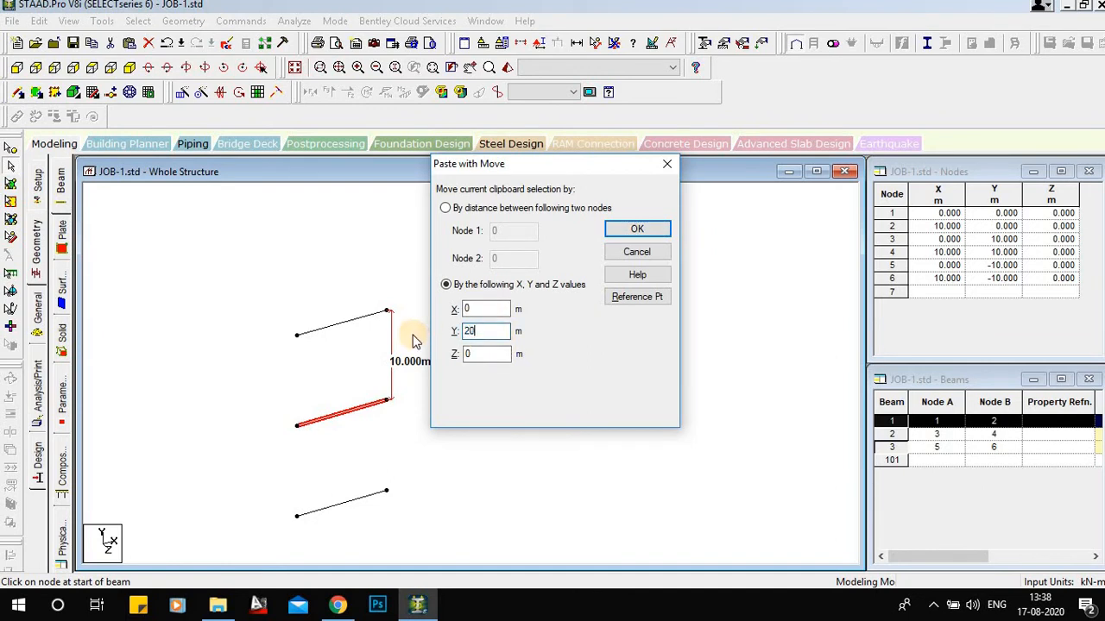
{"action": "key", "text": "Return"}
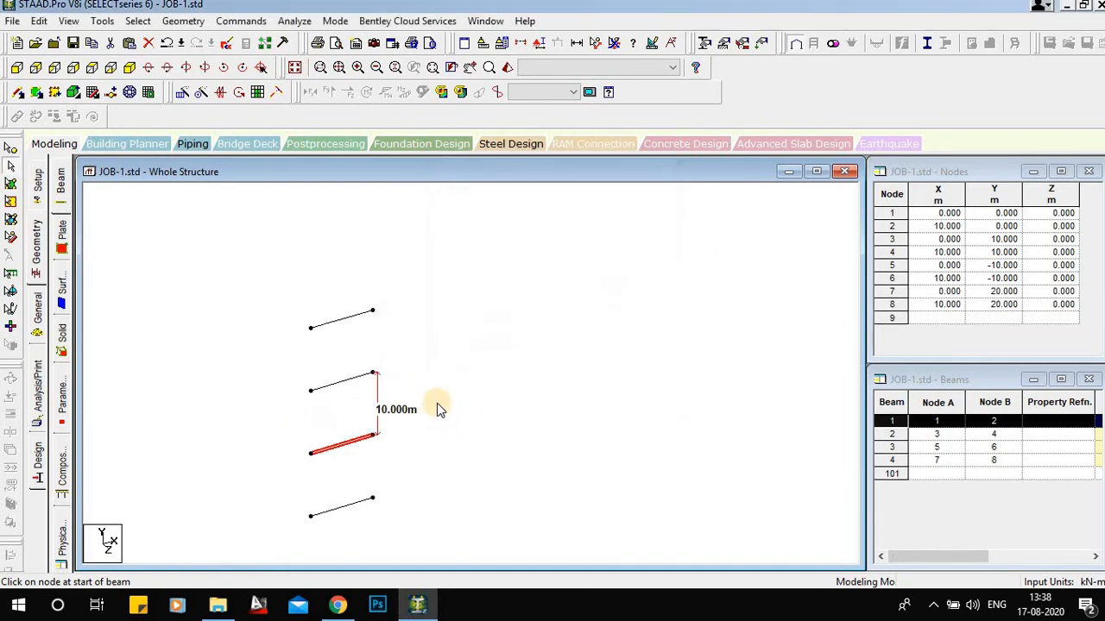
Measure the distance between node 1 of the original beam and node 7 of the copy 20 m above it
{"action": "left_click", "coordinate": [514, 115]}
{"action": "left_click", "coordinate": [311, 454]}
{"action": "left_click", "coordinate": [311, 329]}
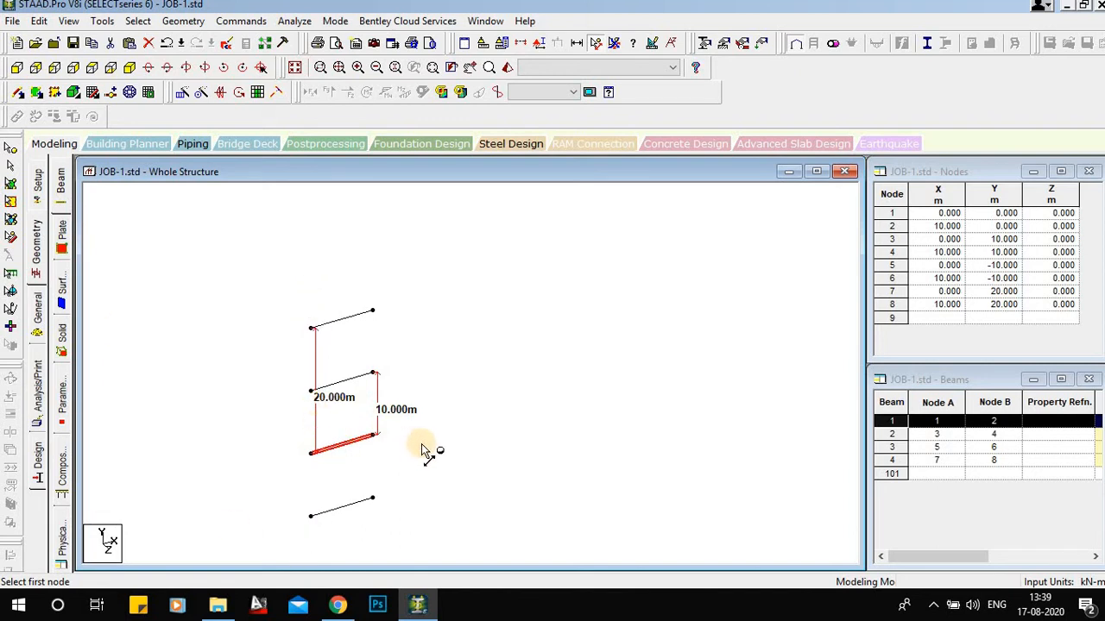
Undo all the copied beams and nodes until only beam 1 remains, and clear the distance dimension and selection
{"action": "key", "text": "ctrl+z"}
{"action": "key", "text": "ctrl+z"}
{"action": "key", "text": "ctrl+z"}
{"action": "key", "text": "ctrl+z"}
{"action": "key", "text": "ctrl+z"}
{"action": "key", "text": "ctrl+z"}
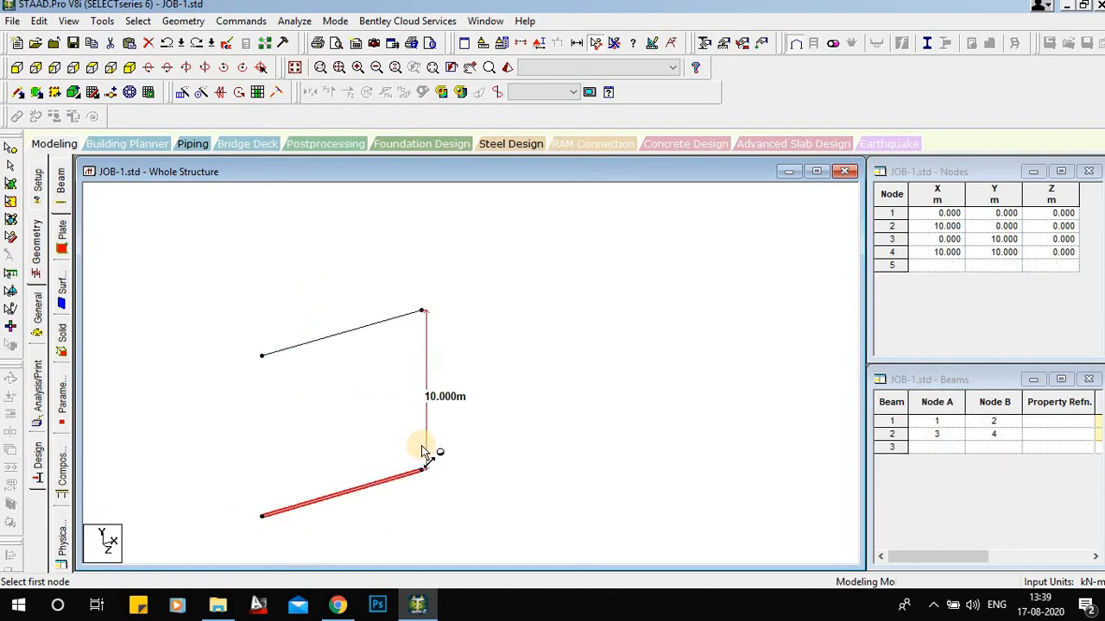
{"action": "key", "text": "ctrl+z"}
{"action": "key", "text": "ctrl+z"}
{"action": "key", "text": "ctrl+z"}
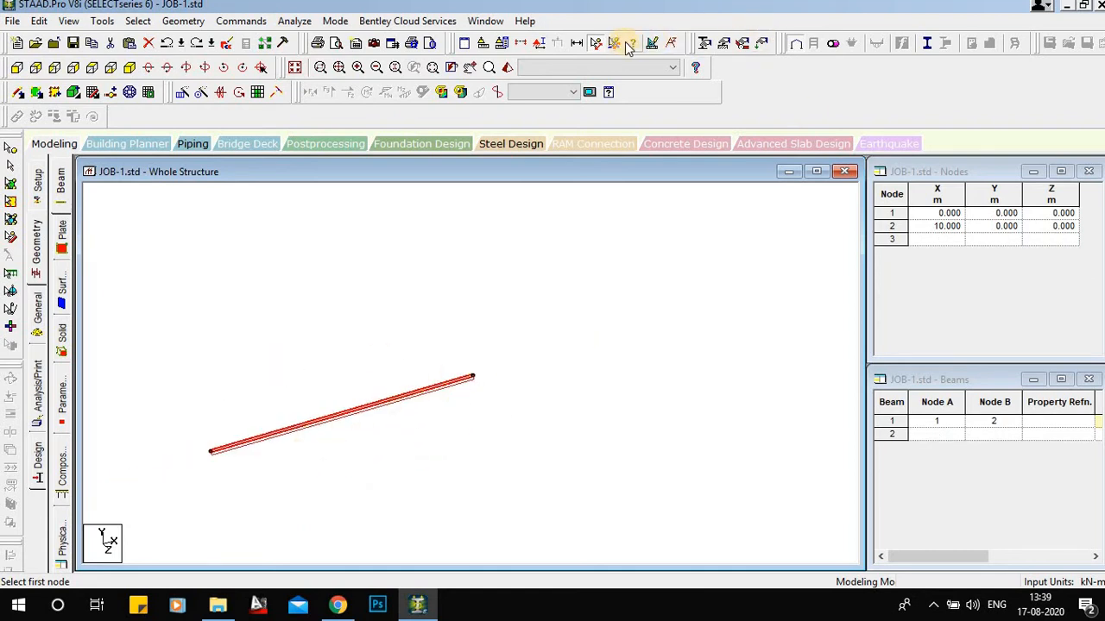
{"action": "middle_click_drag", "start_coordinate": [333, 411], "coordinate": [419, 414]}
{"action": "left_click", "coordinate": [493, 423]}
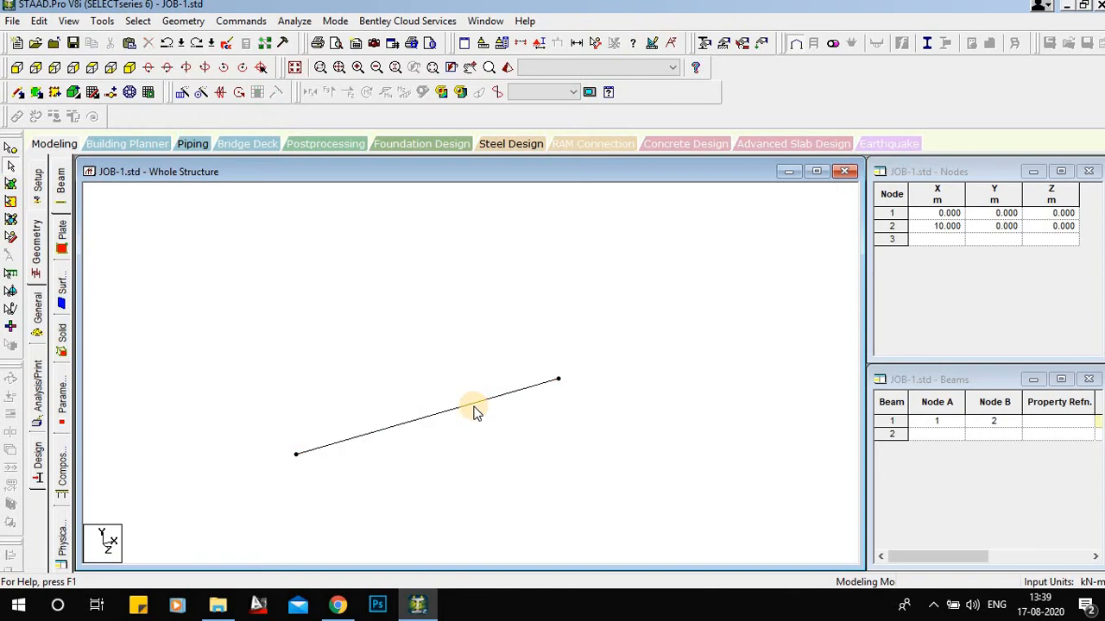
Generate three copies of beam 1 in the Y direction with Translational Repeat, using a 10 m step spacing
{"action": "left_click", "coordinate": [474, 407]}
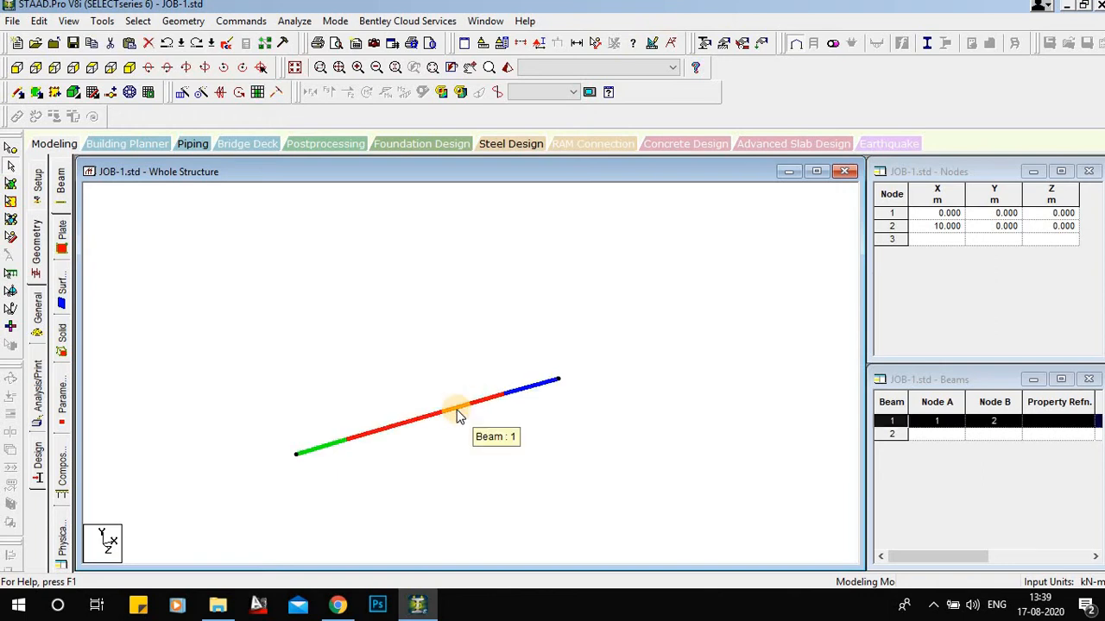
{"action": "left_click", "coordinate": [181, 95]}
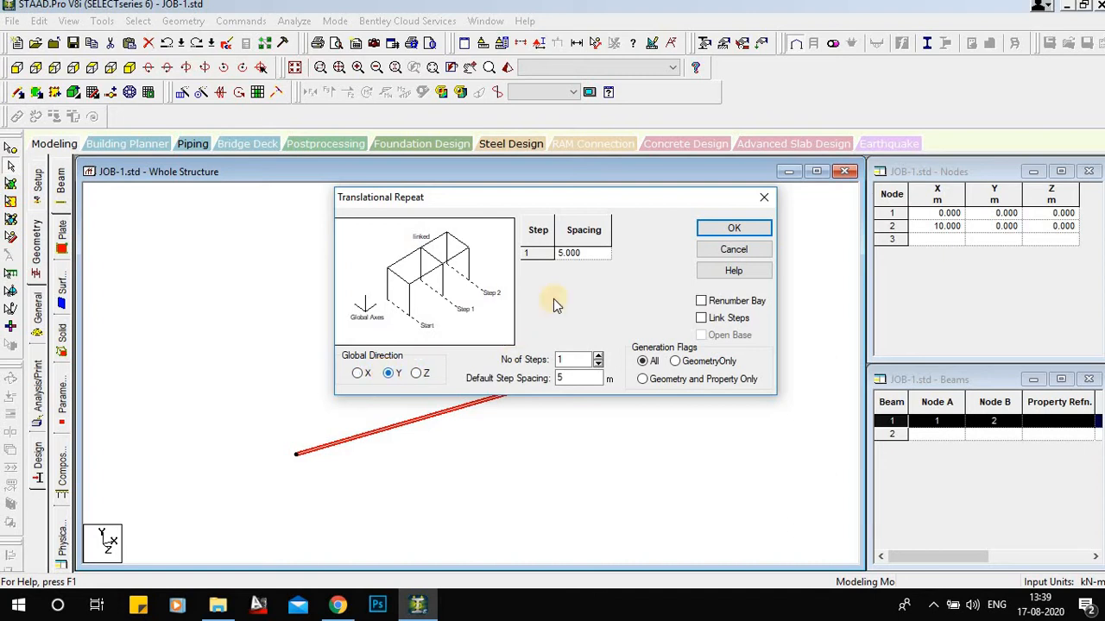
{"action": "left_click", "coordinate": [583, 254]}
{"action": "left_click", "coordinate": [599, 356]}
{"action": "left_click", "coordinate": [599, 356]}
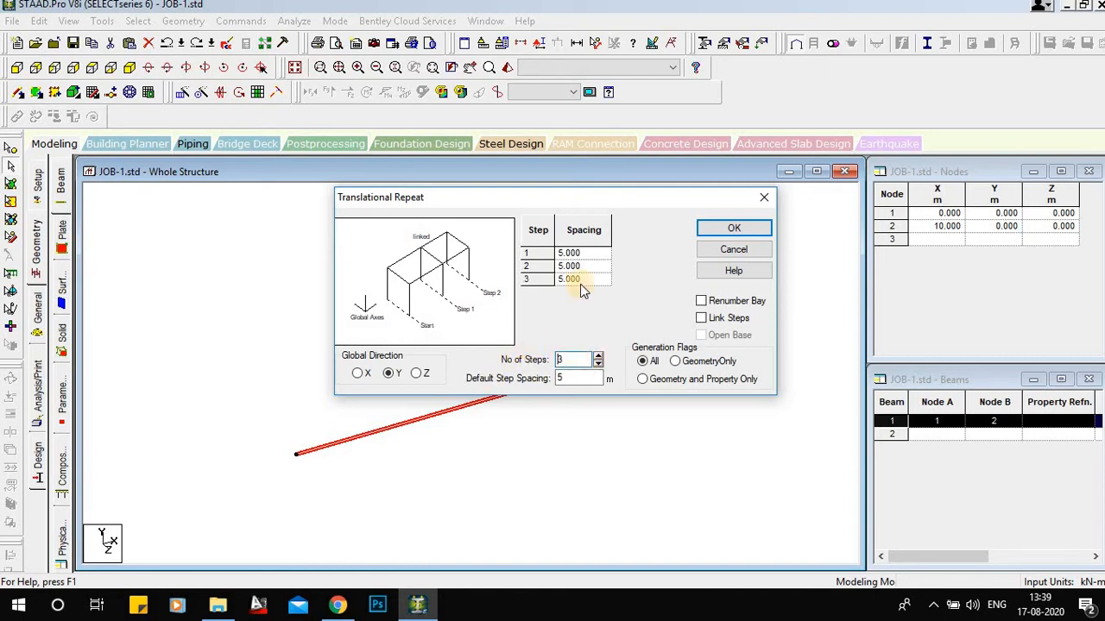
{"action": "left_click_drag", "start_coordinate": [582, 378], "coordinate": [547, 381]}
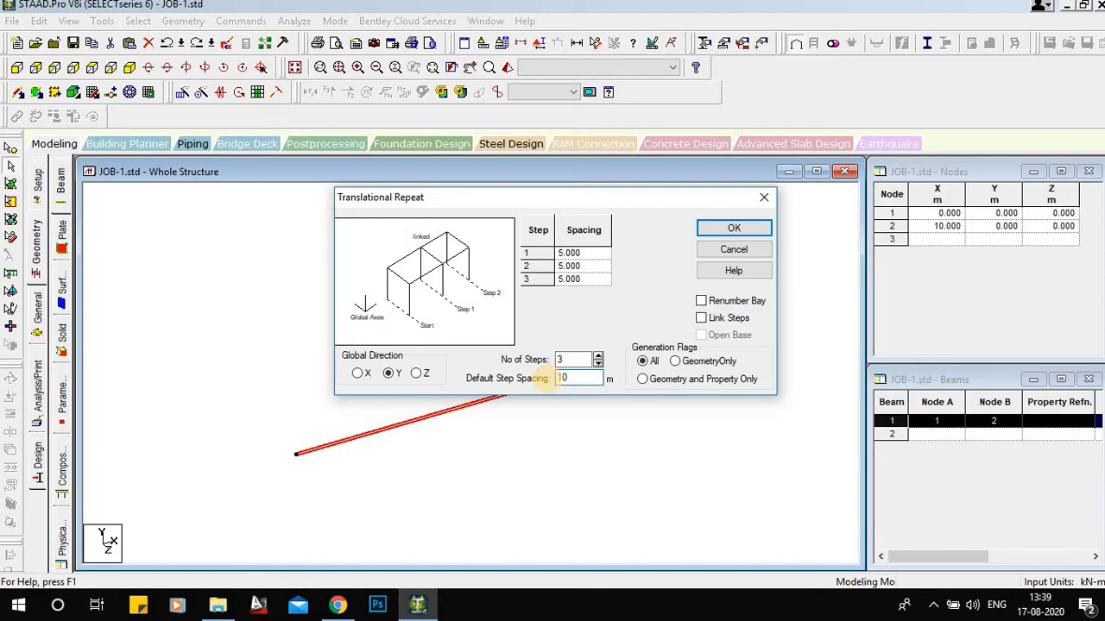
{"action": "type", "text": "10"}
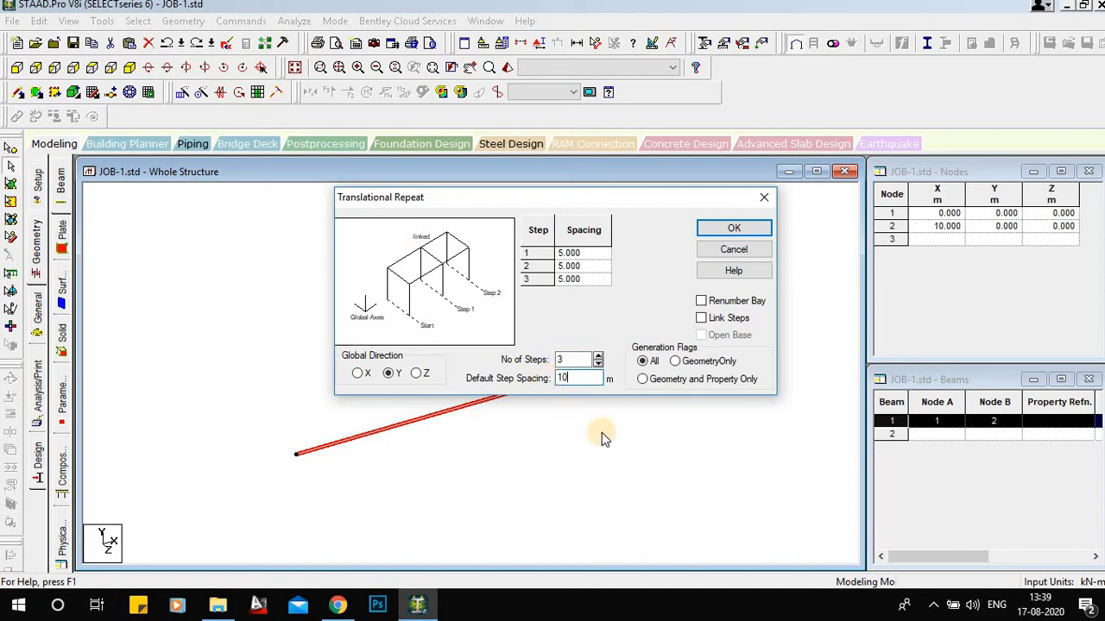
{"action": "left_click", "coordinate": [734, 228]}
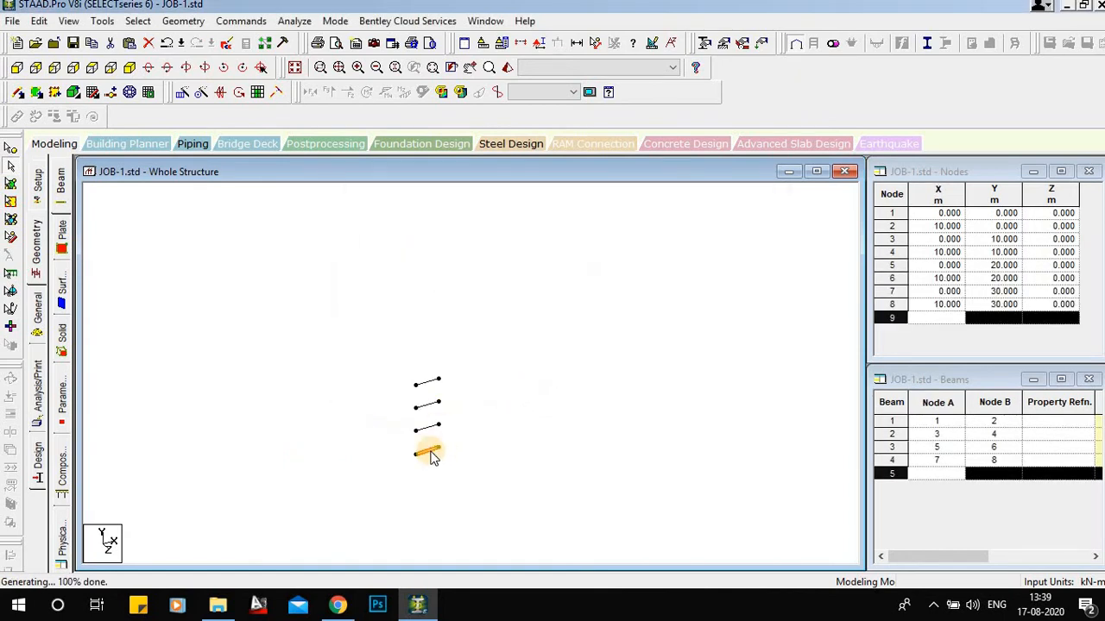
Measure the distances between nodes 2, 4, 6 and 8 of the stacked beams, and clear the dimensions from the view
{"action": "scroll", "coordinate": [434, 466], "scroll_direction": "up", "scroll_amount": 3}
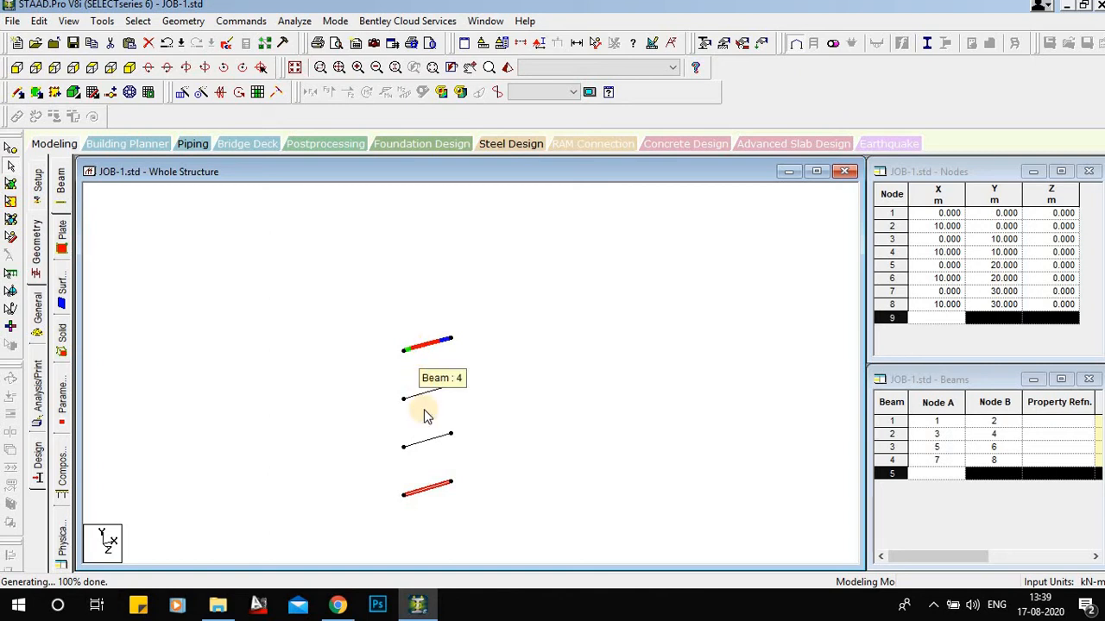
{"action": "scroll", "coordinate": [409, 464], "scroll_direction": "up", "scroll_amount": 1}
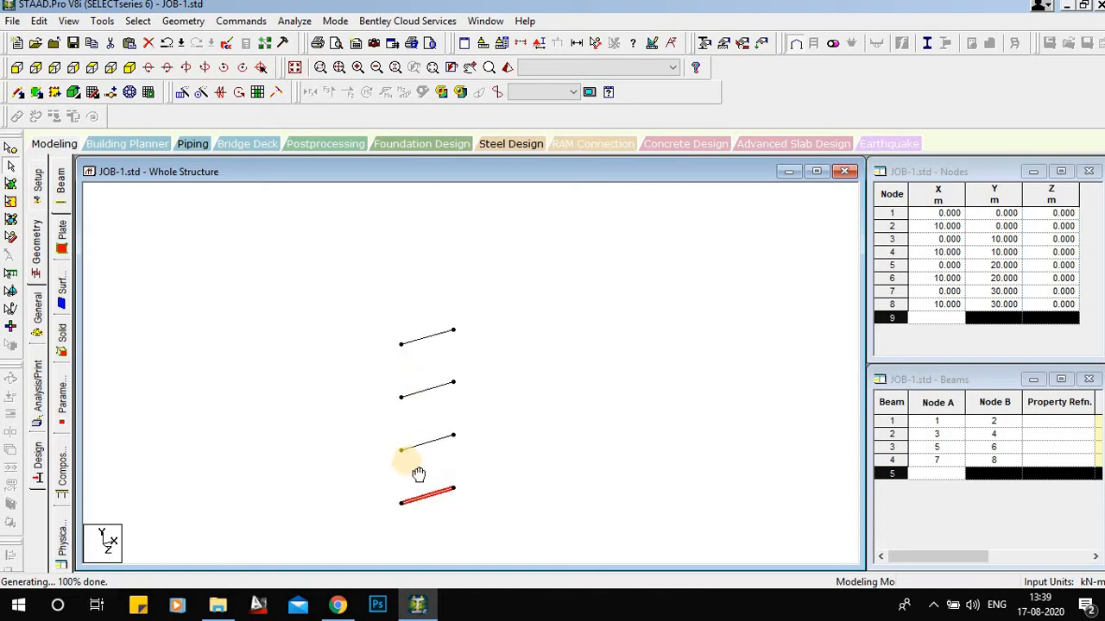
{"action": "middle_click_drag", "start_coordinate": [410, 465], "coordinate": [416, 435]}
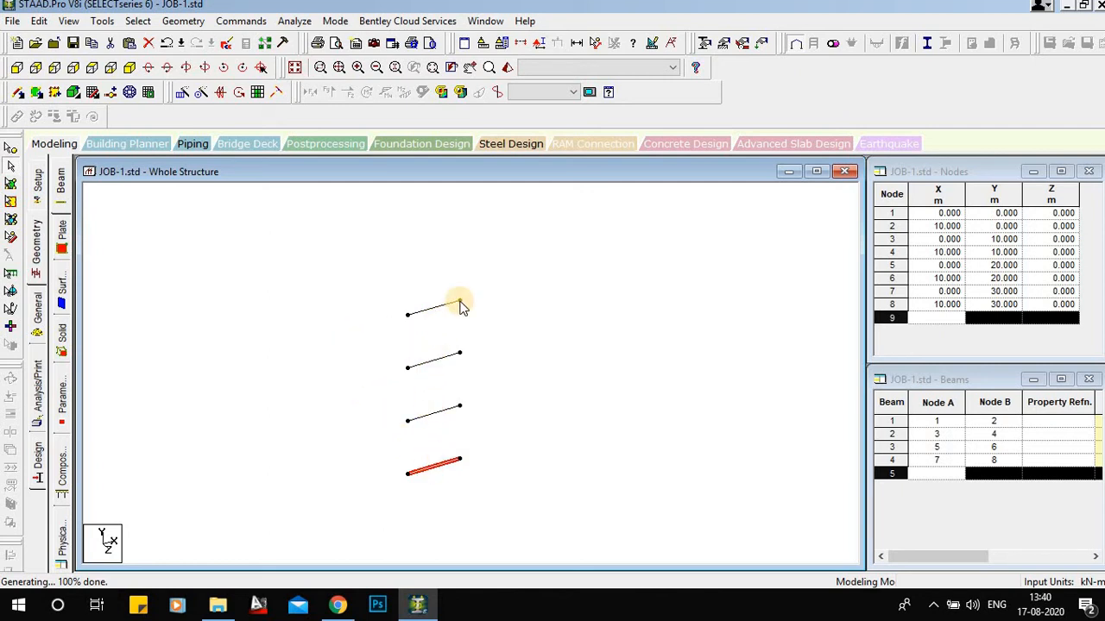
{"action": "left_click", "coordinate": [595, 42]}
{"action": "left_click", "coordinate": [460, 458]}
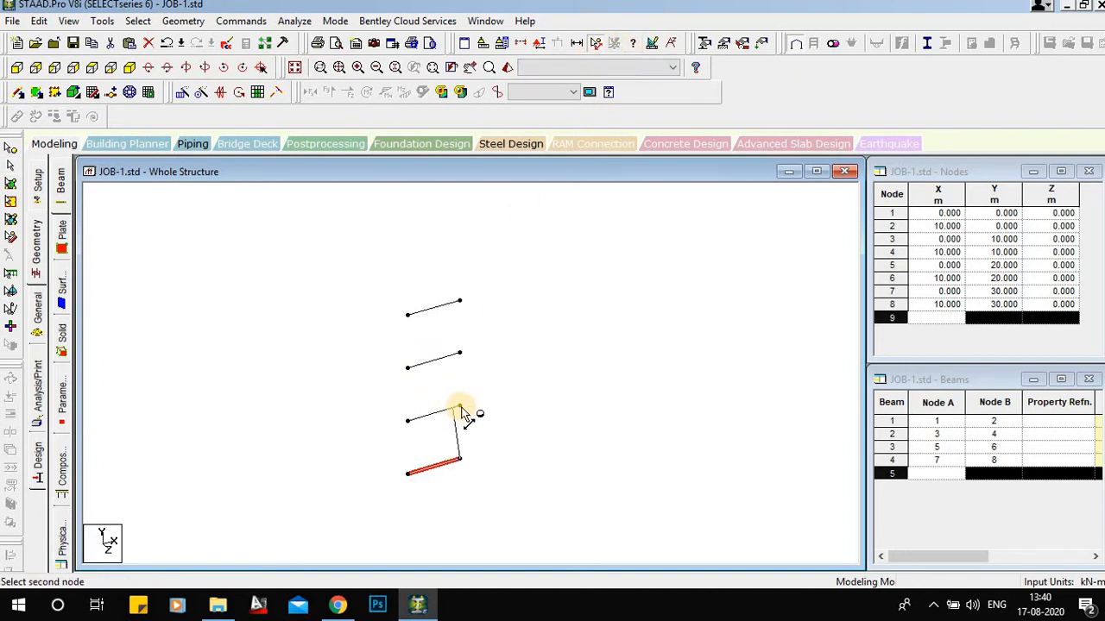
{"action": "left_click", "coordinate": [460, 406]}
{"action": "left_click", "coordinate": [461, 408]}
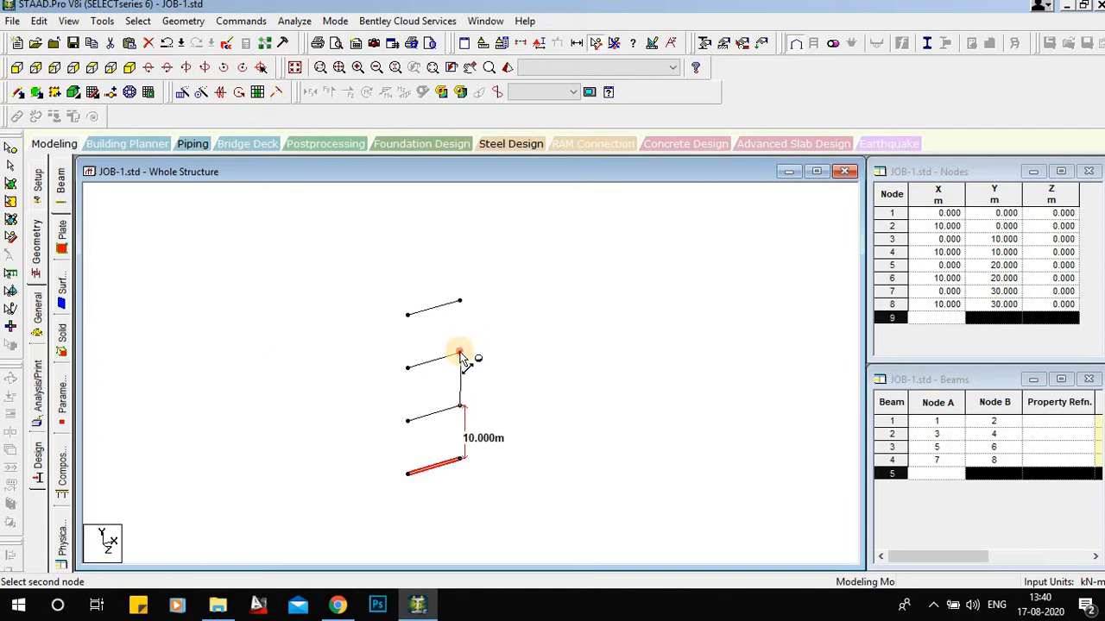
{"action": "left_click", "coordinate": [461, 354]}
{"action": "left_click", "coordinate": [461, 354]}
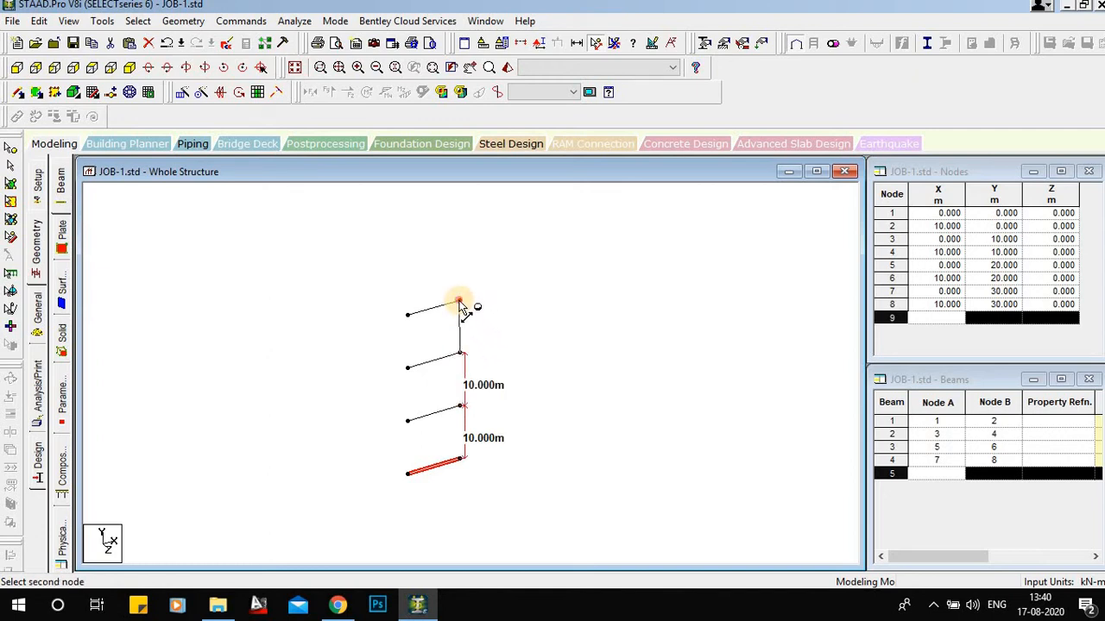
{"action": "left_click", "coordinate": [460, 301]}
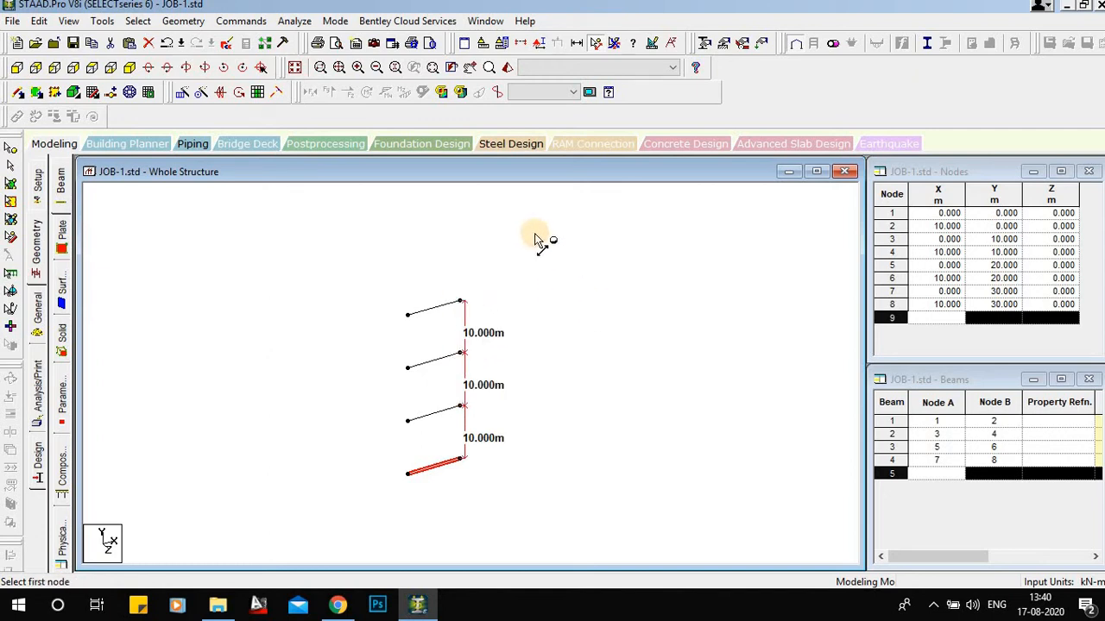
{"action": "left_click", "coordinate": [613, 43]}
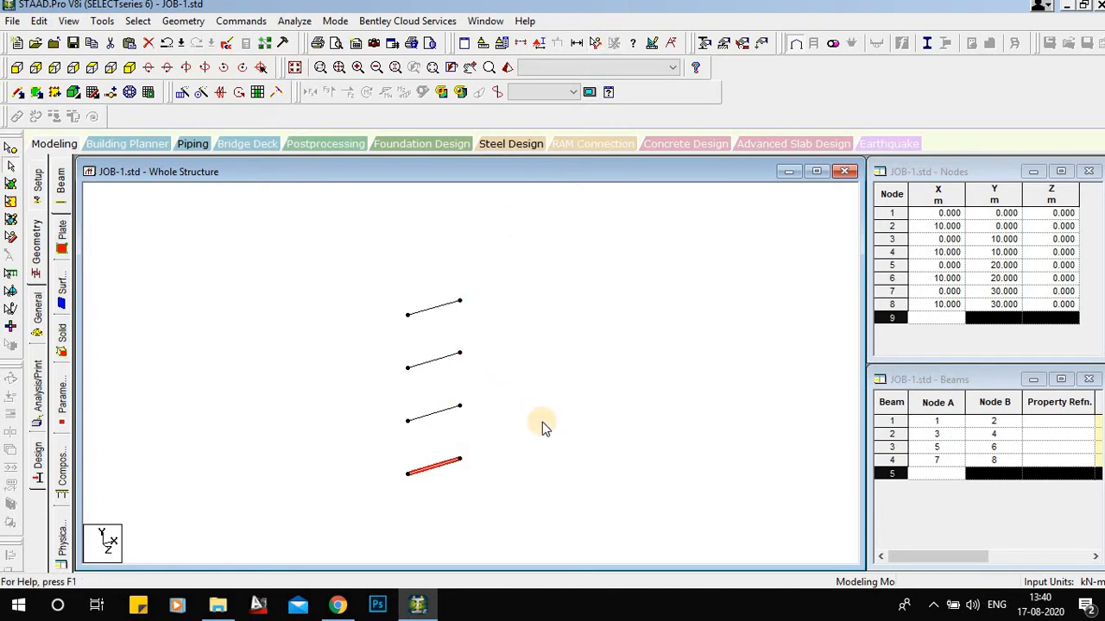
Undo the unlinked copies and repeat beam 1 in Y with 3 steps, 10 m spacing and Link Steps enabled
{"action": "key", "text": "ctrl+z"}
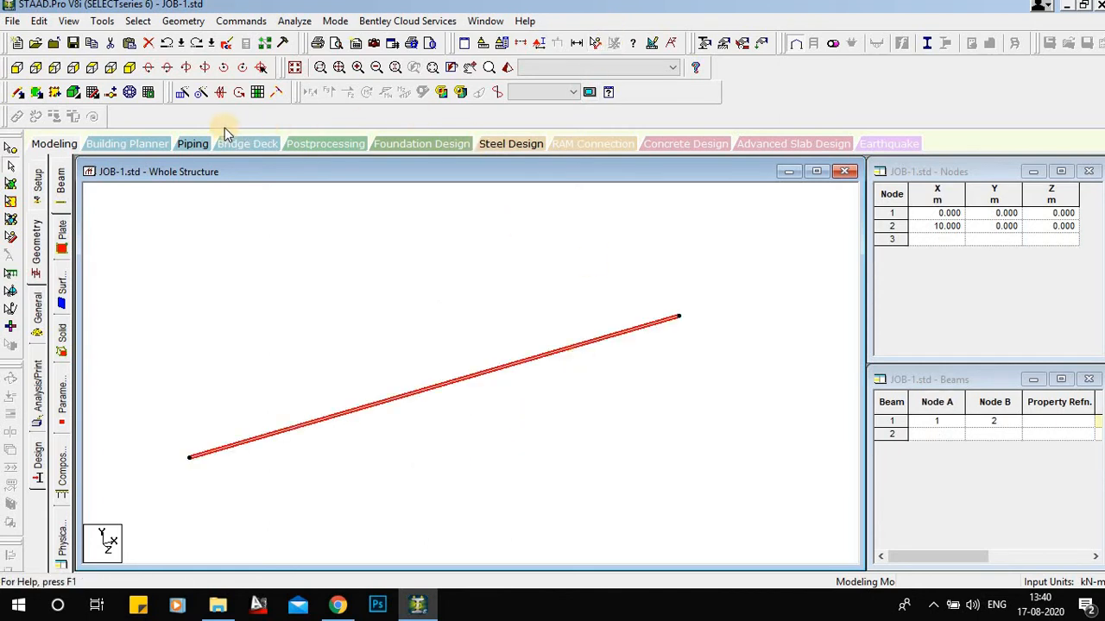
{"action": "left_click", "coordinate": [184, 98]}
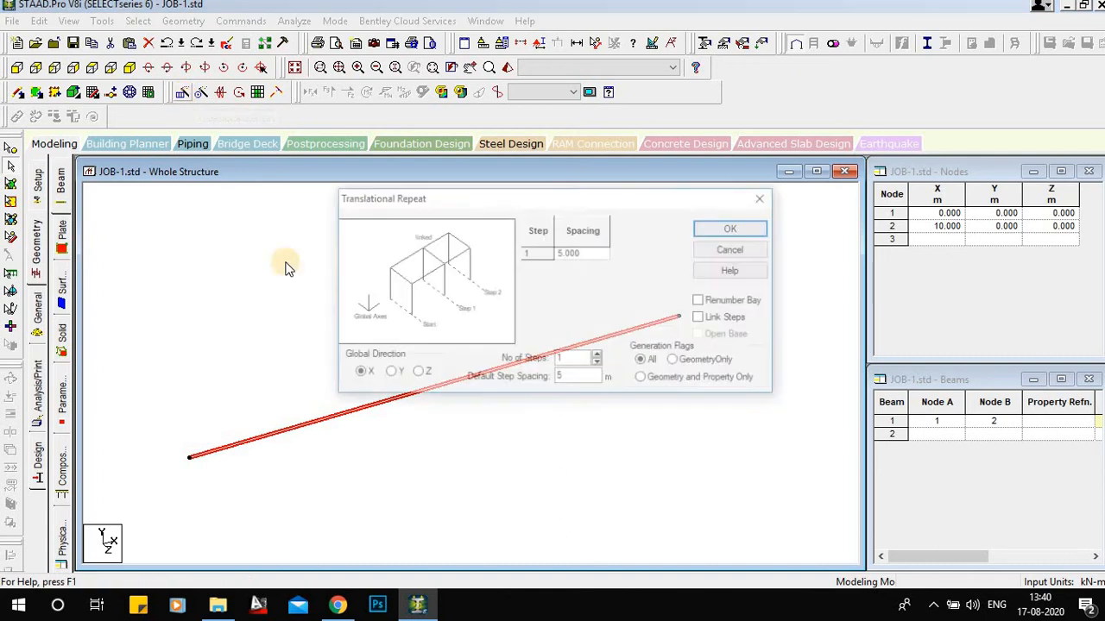
{"action": "left_click", "coordinate": [390, 374]}
{"action": "left_click", "coordinate": [597, 356]}
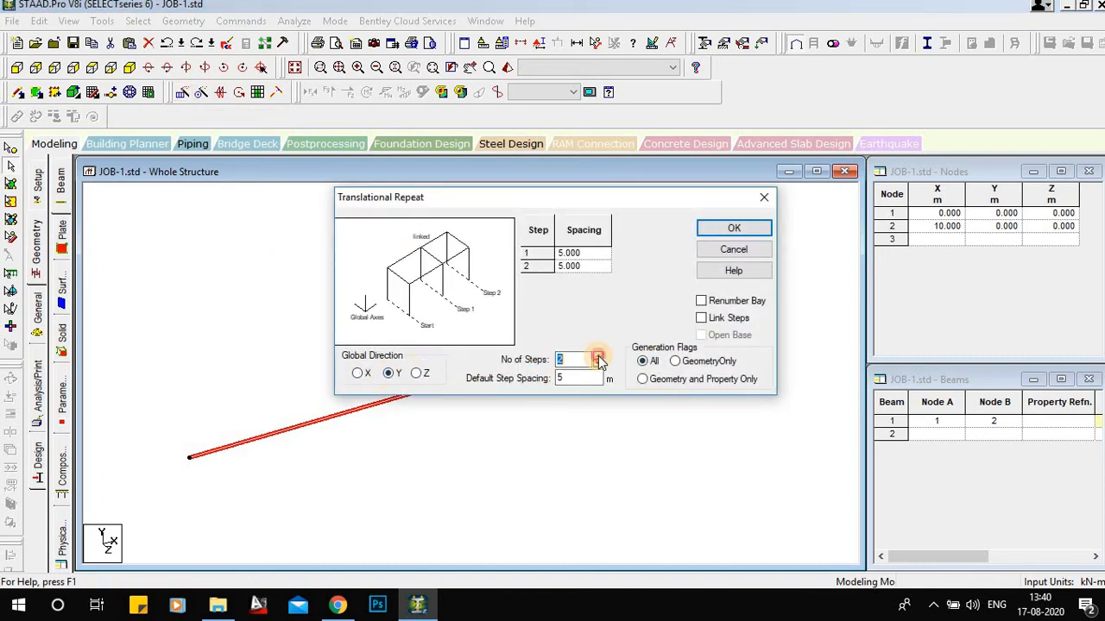
{"action": "left_click", "coordinate": [597, 356]}
{"action": "double_click", "coordinate": [575, 378]}
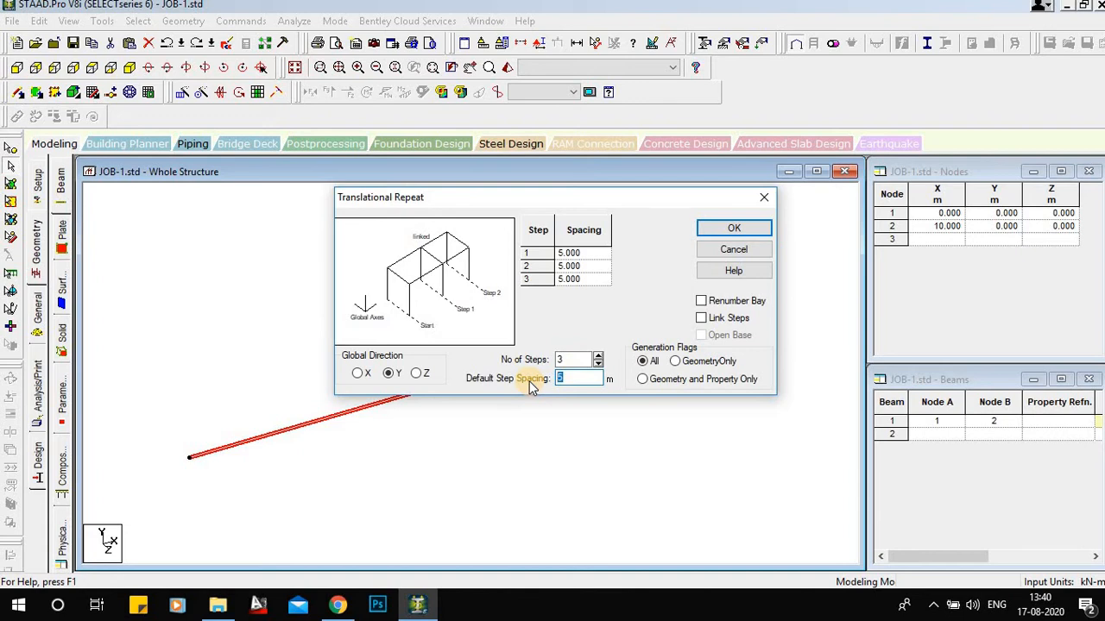
{"action": "type", "text": "10"}
{"action": "key", "text": "Tab"}
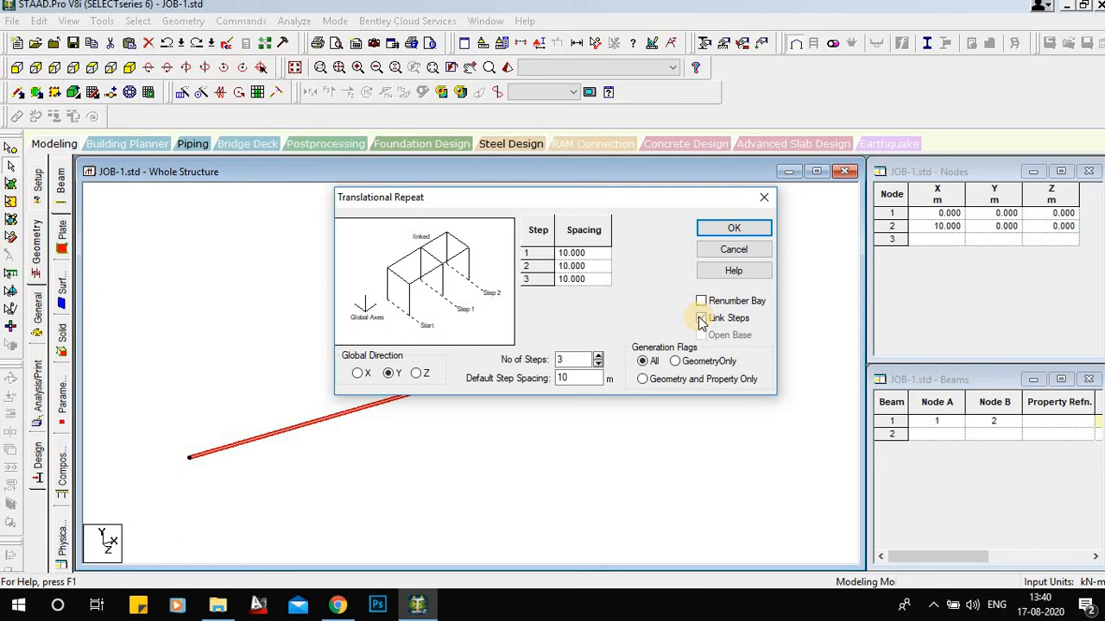
{"action": "left_click", "coordinate": [732, 230]}
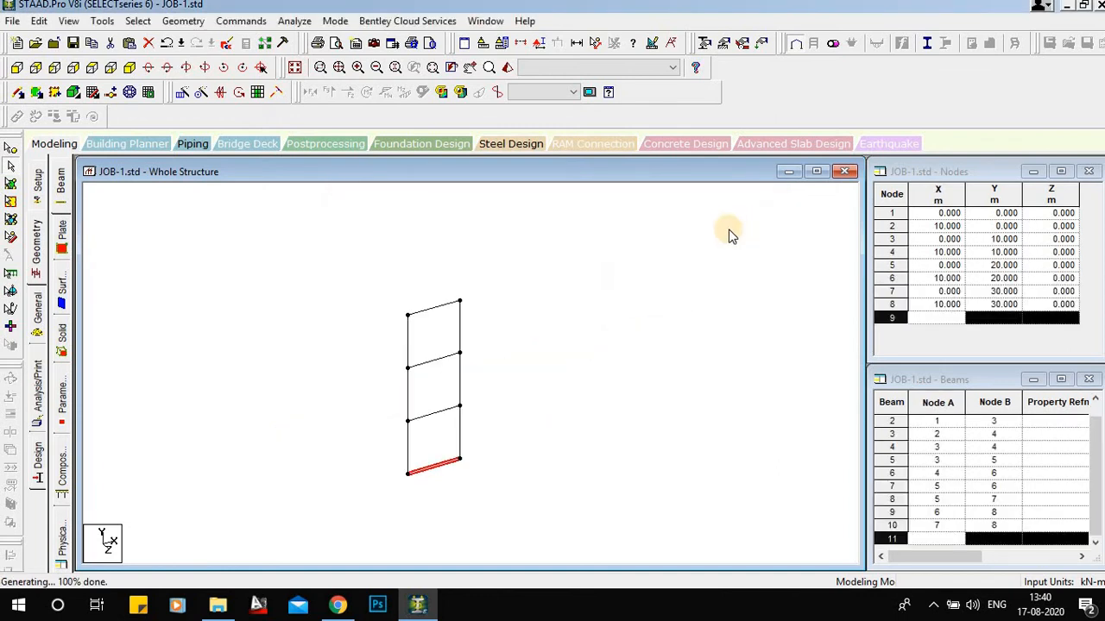
Undo the linked translational repeat of beam 1
{"action": "scroll", "coordinate": [440, 475], "scroll_direction": "up", "scroll_amount": 1}
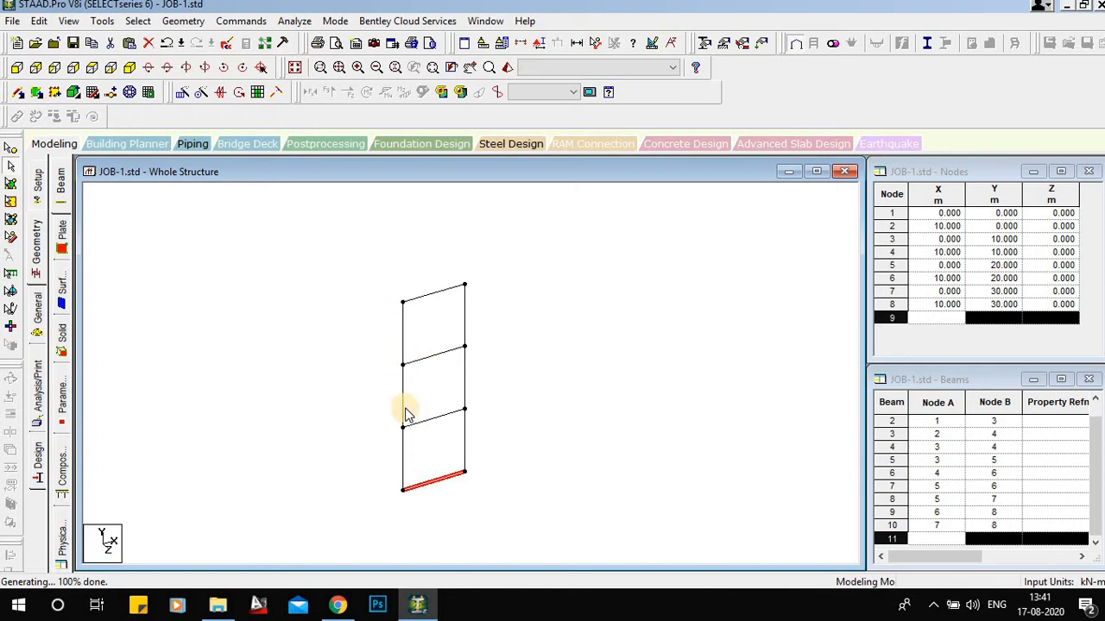
{"action": "left_click", "coordinate": [182, 92]}
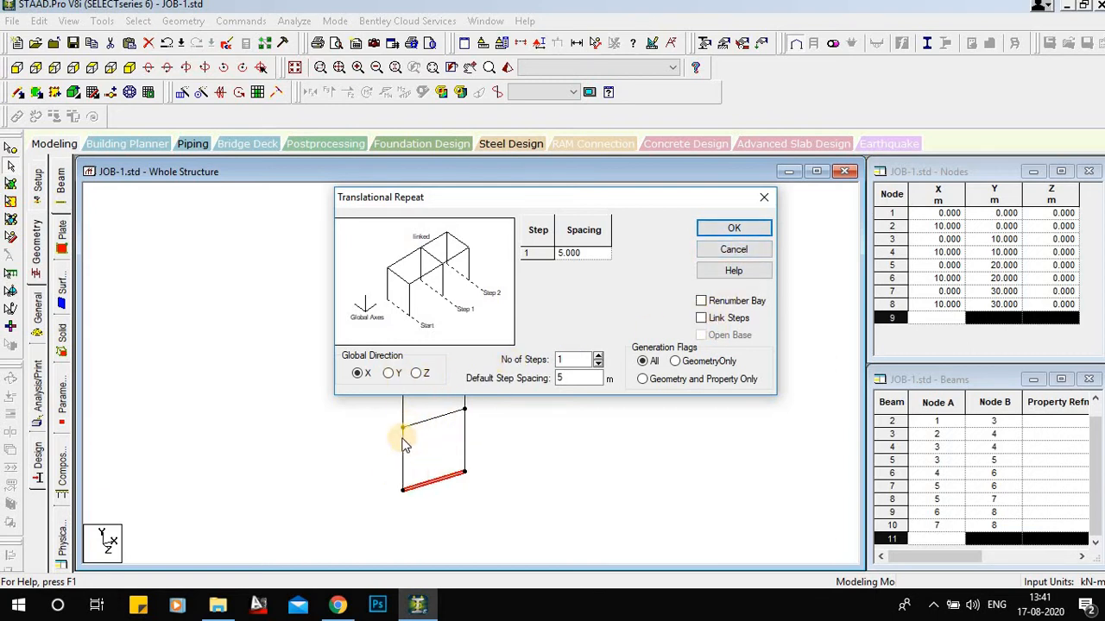
{"action": "left_click", "coordinate": [763, 199]}
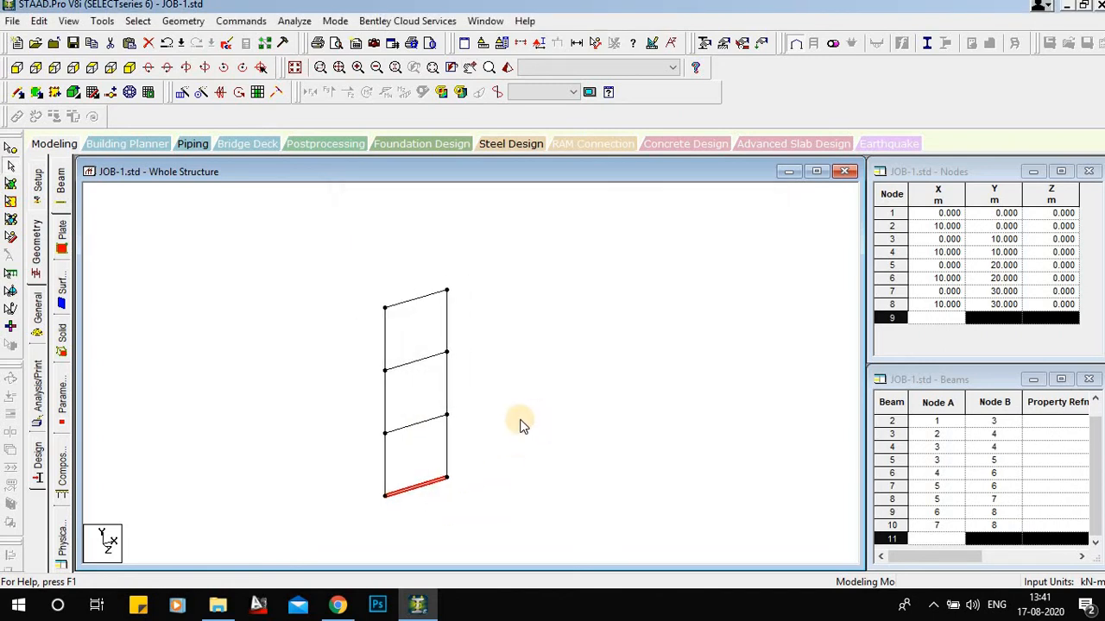
{"action": "key", "text": "ctrl+z"}
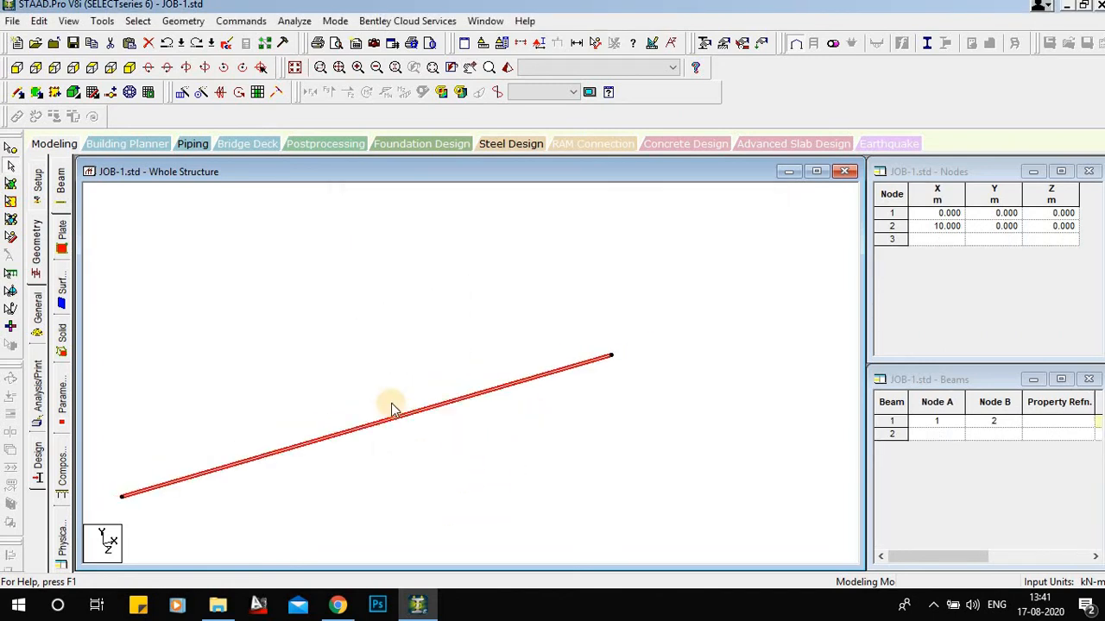
Select beam 1 and set up a Translational Repeat in Y with 3 steps and a 10 m default spacing
{"action": "left_click", "coordinate": [401, 414]}
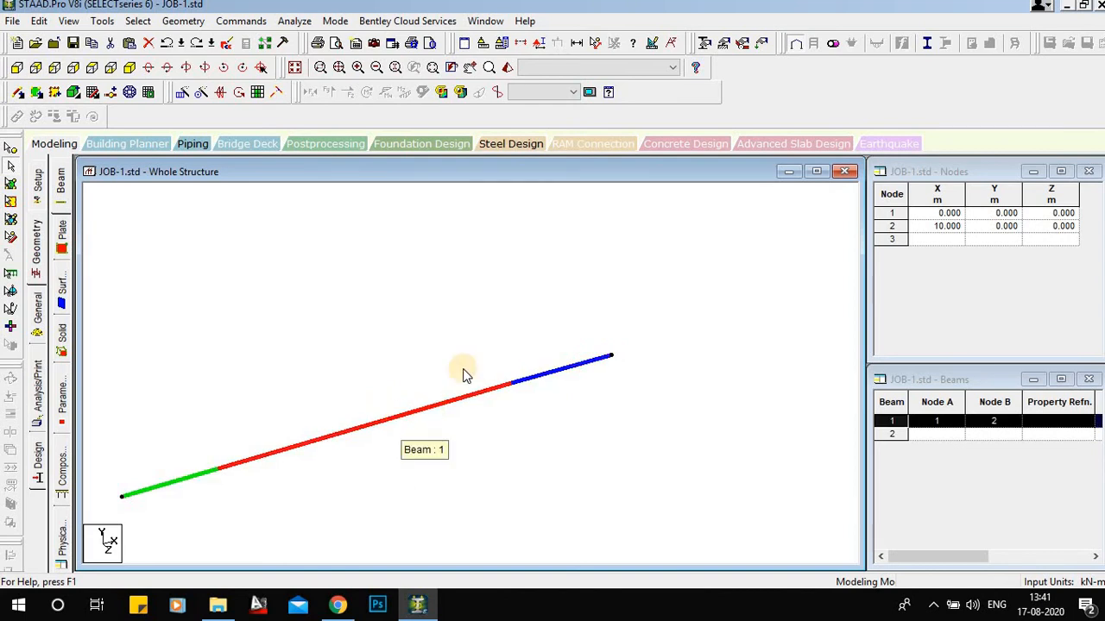
{"action": "left_click", "coordinate": [184, 94]}
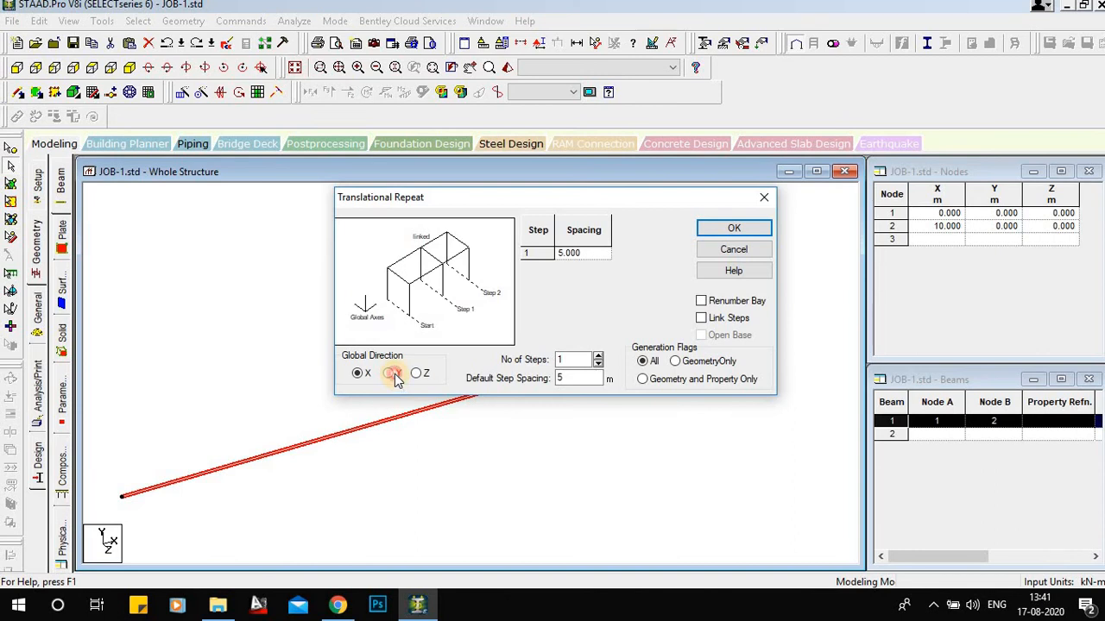
{"action": "left_click", "coordinate": [393, 373]}
{"action": "left_click", "coordinate": [598, 355]}
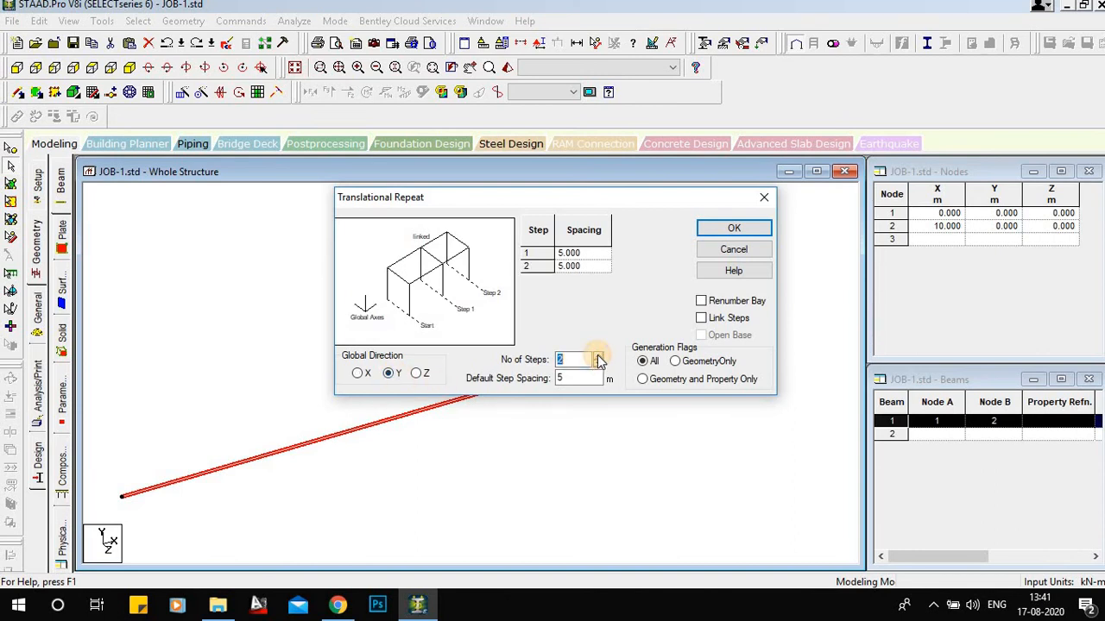
{"action": "left_click", "coordinate": [597, 356]}
{"action": "double_click", "coordinate": [583, 378]}
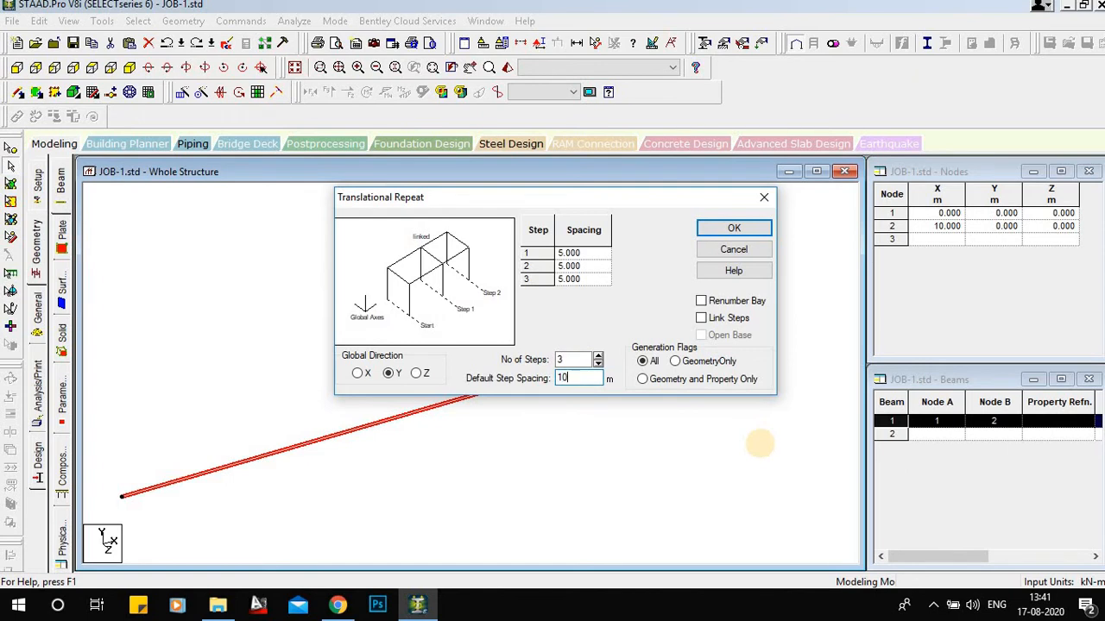
Enable Renumber Bay for the translational repeat of beam 1 and allow the auto save
{"action": "left_click", "coordinate": [701, 302]}
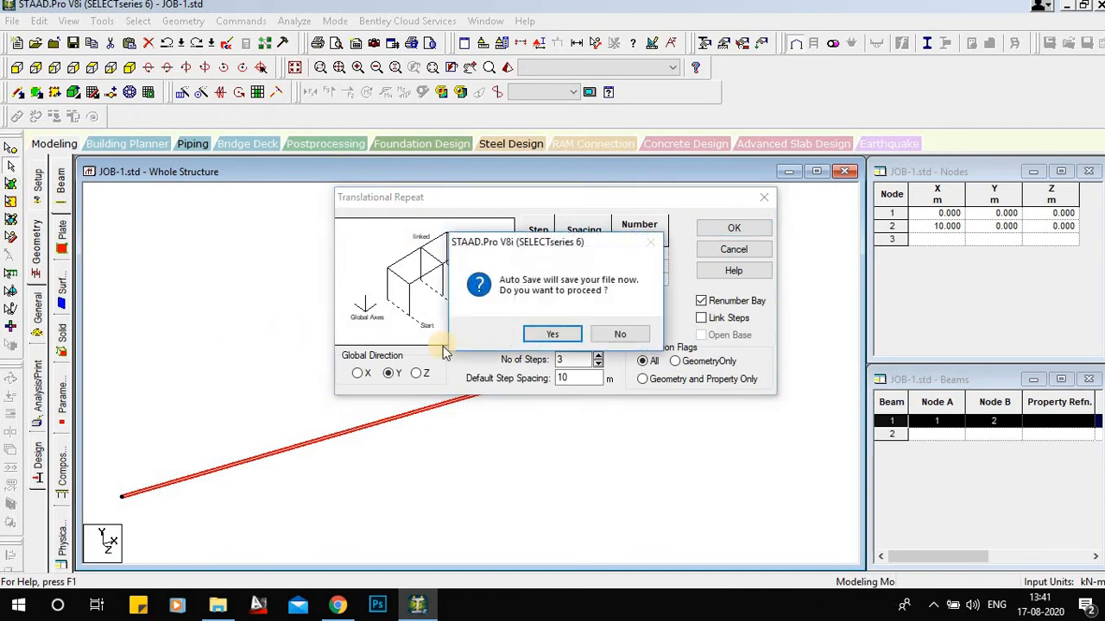
{"action": "left_click", "coordinate": [556, 337]}
{"action": "left_click", "coordinate": [463, 319]}
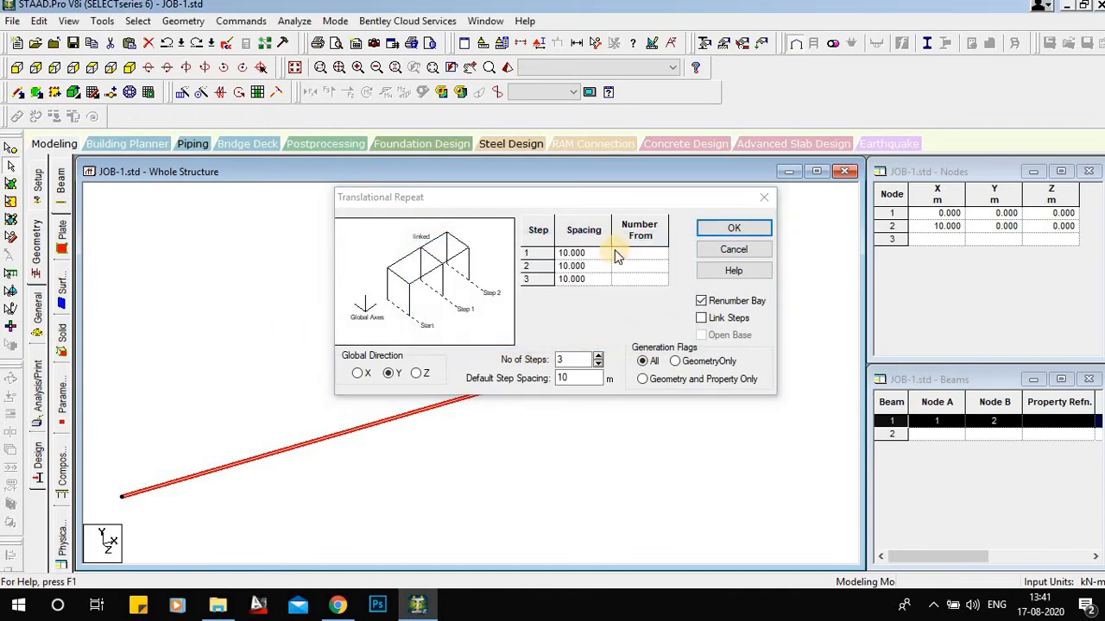
Number the three repeat steps from 10, 100 and 1000, and generate the copies as an irreversible operation
{"action": "left_click", "coordinate": [635, 256]}
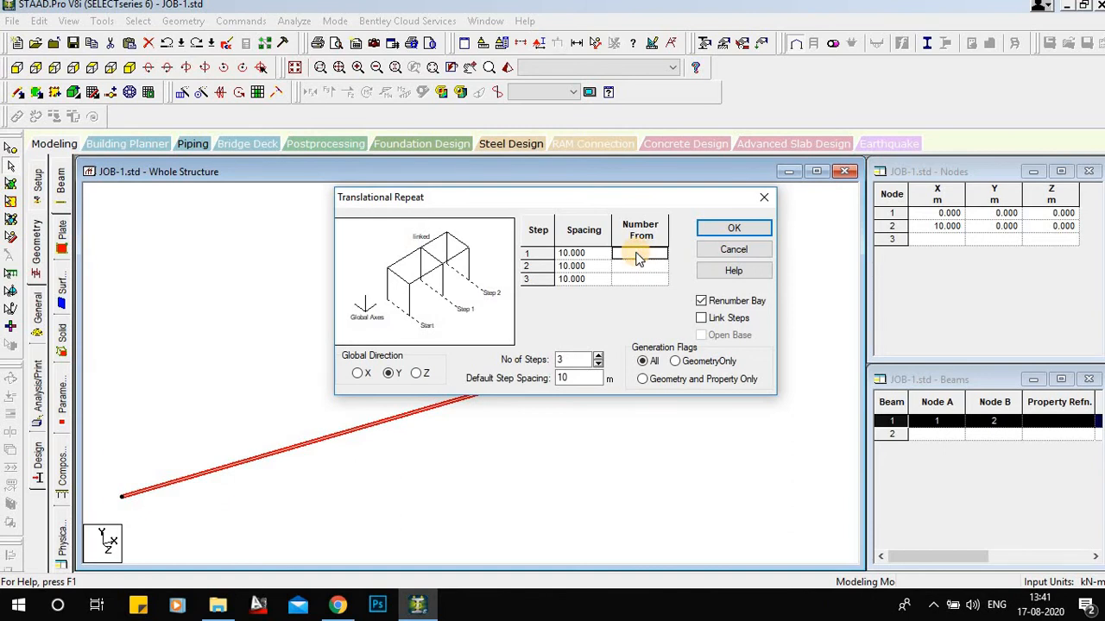
{"action": "type", "text": "10"}
{"action": "left_click", "coordinate": [635, 265]}
{"action": "type", "text": "100"}
{"action": "left_click", "coordinate": [636, 279]}
{"action": "type", "text": "10"}
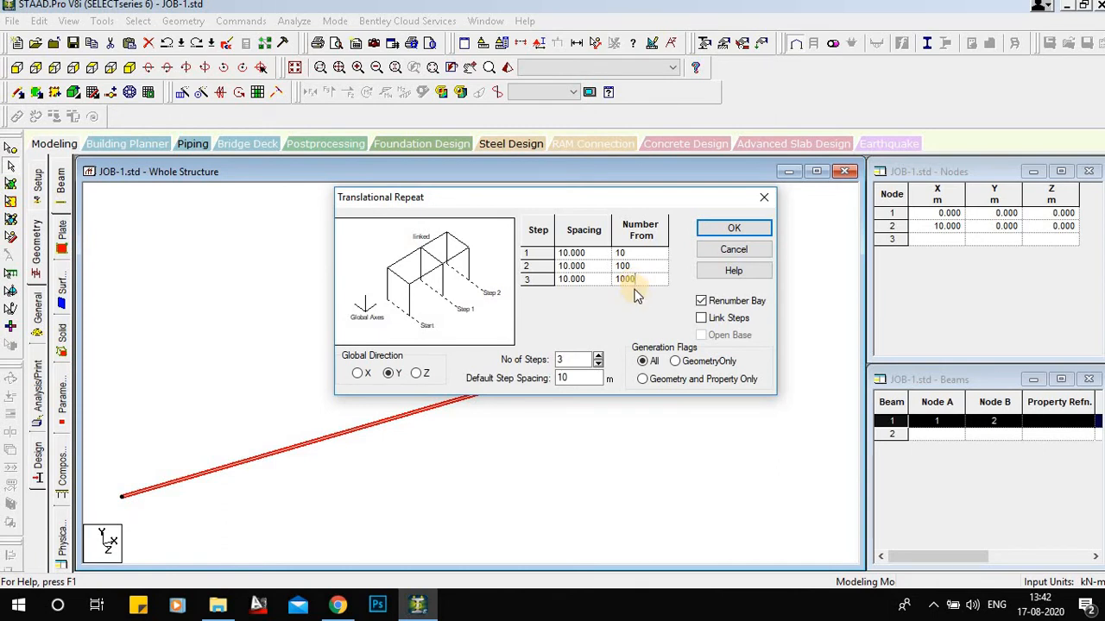
{"action": "left_click", "coordinate": [736, 232]}
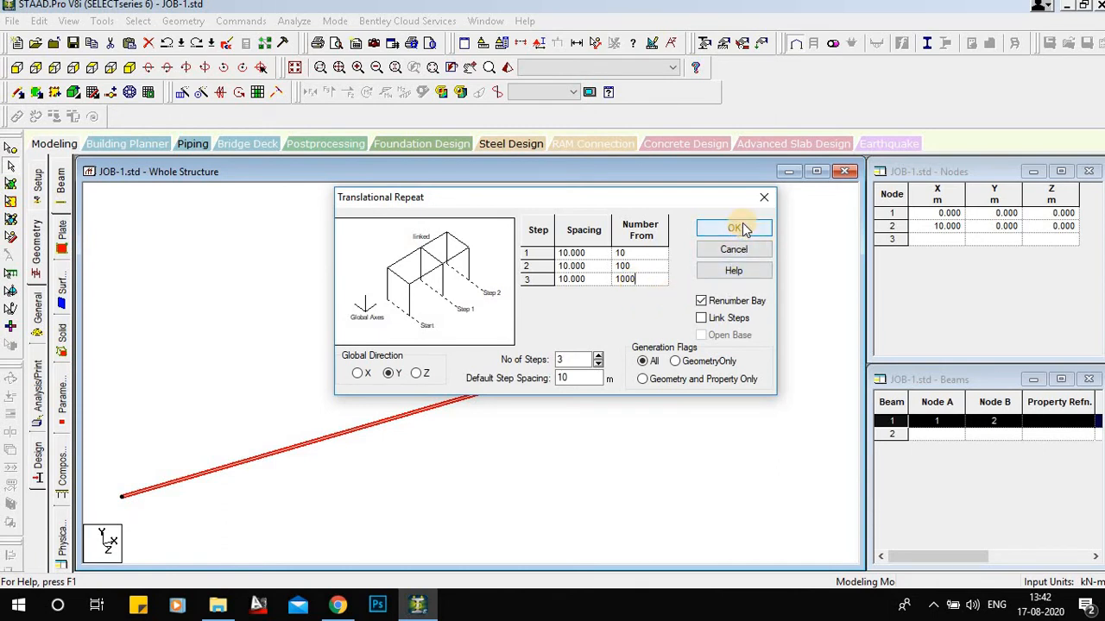
{"action": "left_click", "coordinate": [742, 226]}
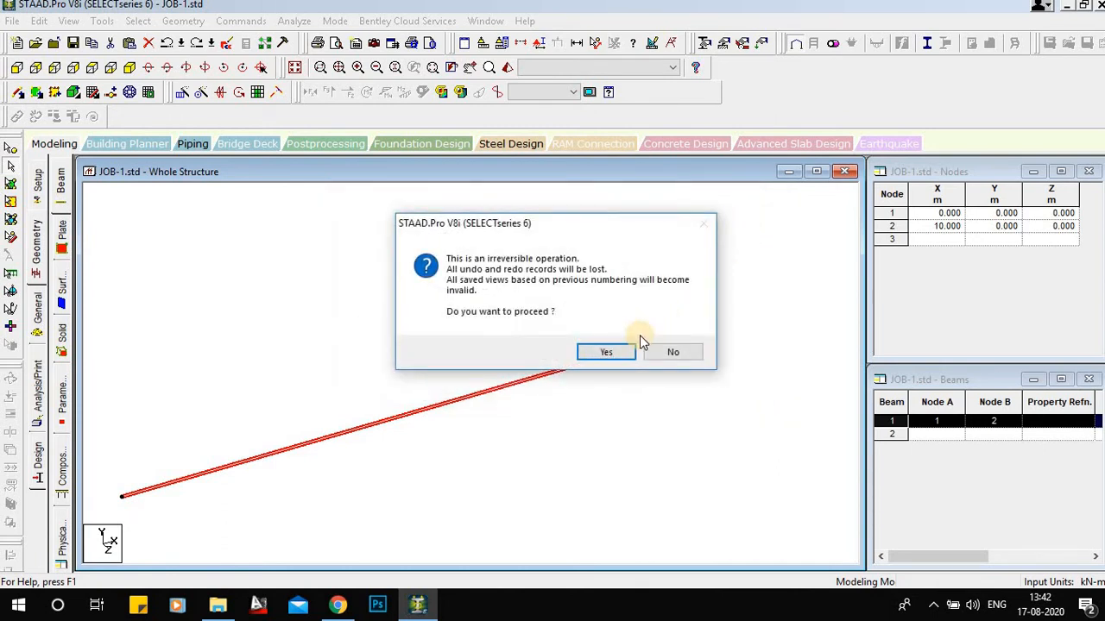
{"action": "left_click", "coordinate": [618, 351]}
Clear the selection and display the beam numbers to examine the numbering of the stacked copies
{"action": "scroll", "coordinate": [502, 396], "scroll_direction": "down", "scroll_amount": 1}
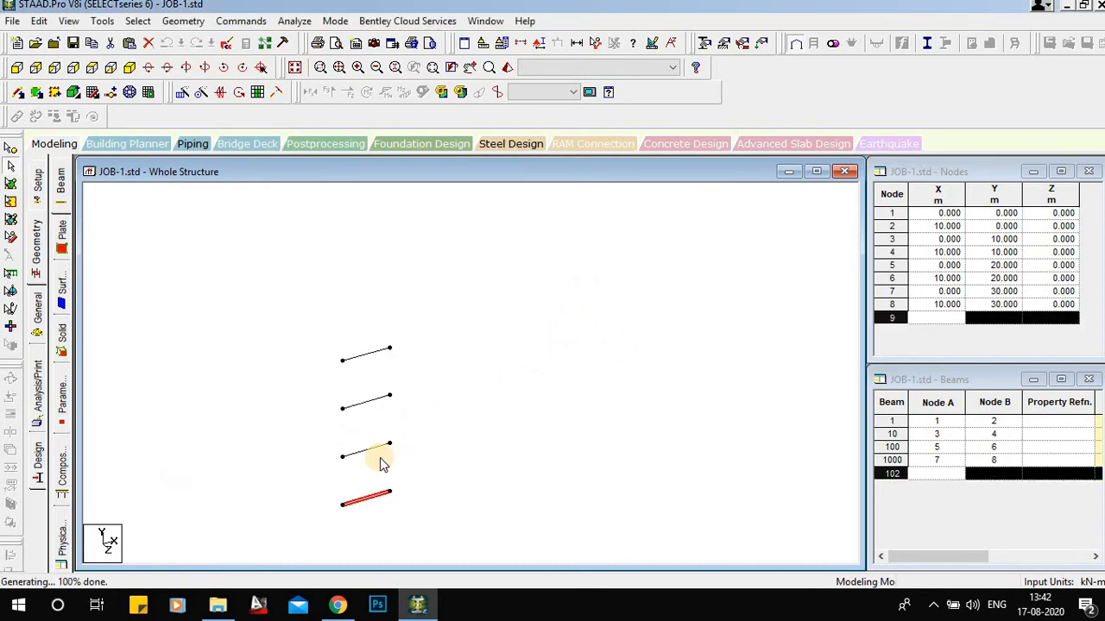
{"action": "scroll", "coordinate": [348, 482], "scroll_direction": "up", "scroll_amount": 2}
{"action": "middle_click", "coordinate": [525, 393]}
{"action": "middle_click_drag", "start_coordinate": [525, 393], "coordinate": [525, 402]}
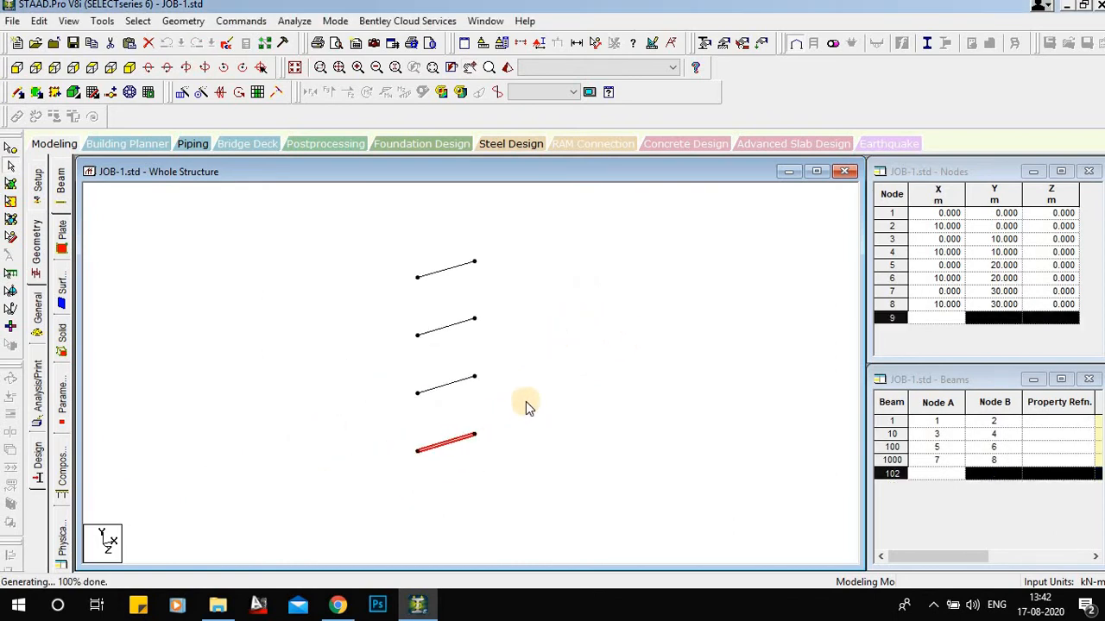
{"action": "scroll", "coordinate": [526, 402], "scroll_direction": "up", "scroll_amount": 1}
{"action": "middle_click_drag", "start_coordinate": [610, 364], "coordinate": [555, 439]}
{"action": "left_click", "coordinate": [555, 439]}
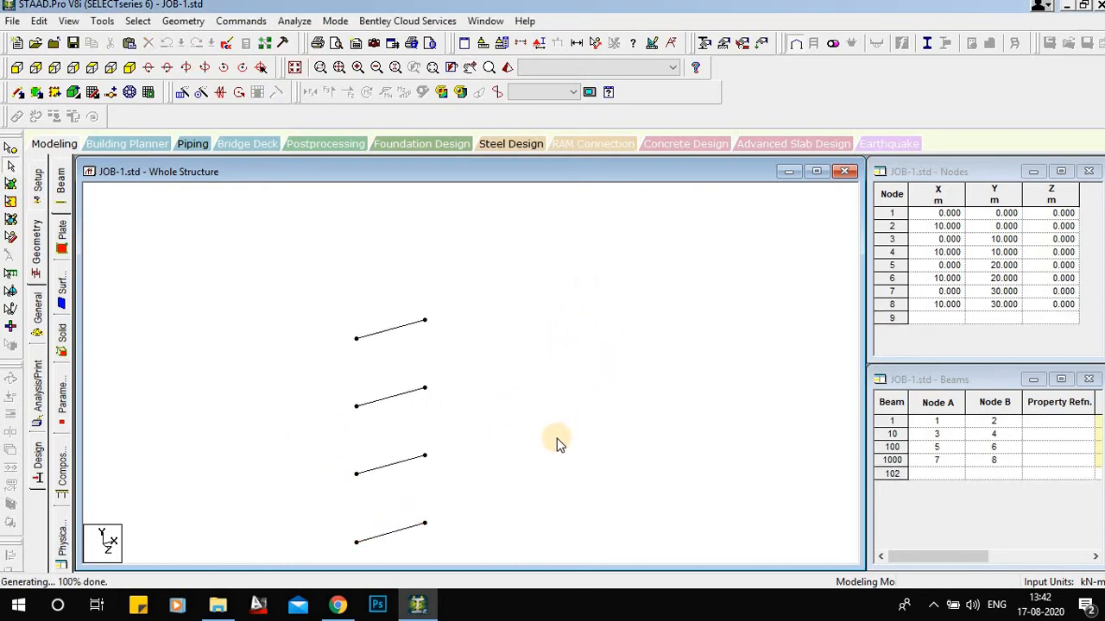
{"action": "key", "text": "shift+b"}
{"action": "middle_click_drag", "start_coordinate": [466, 495], "coordinate": [493, 441]}
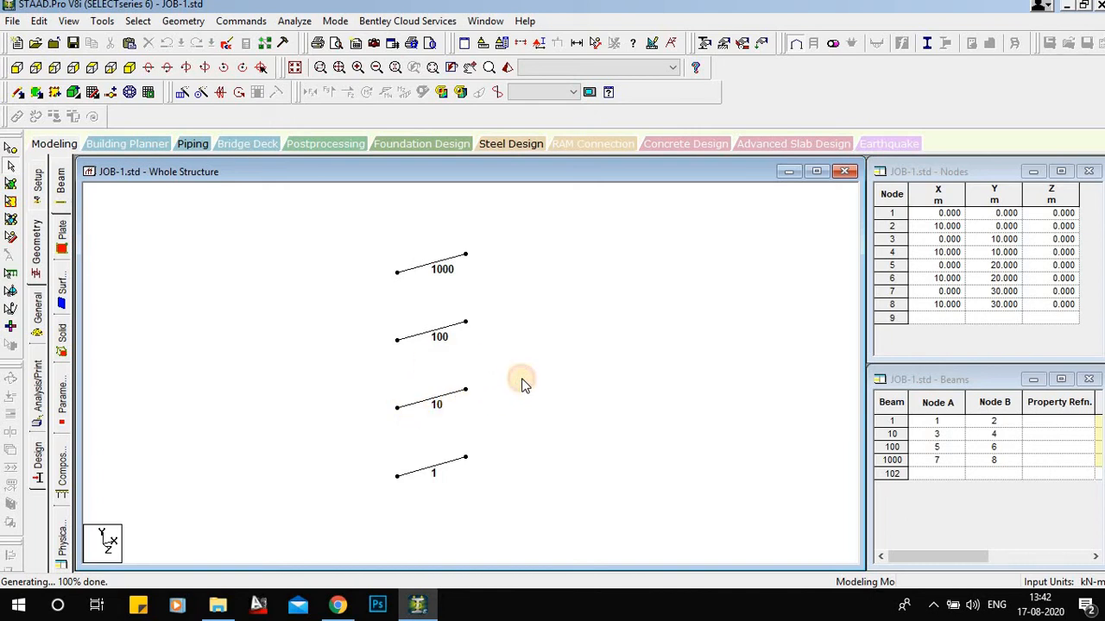
{"action": "middle_click_drag", "start_coordinate": [566, 371], "coordinate": [561, 395]}
{"action": "scroll", "coordinate": [560, 395], "scroll_direction": "down", "scroll_amount": 1}
Delete beams 10, 100 and 1000 together with their orphan nodes
{"action": "left_click", "coordinate": [434, 418]}
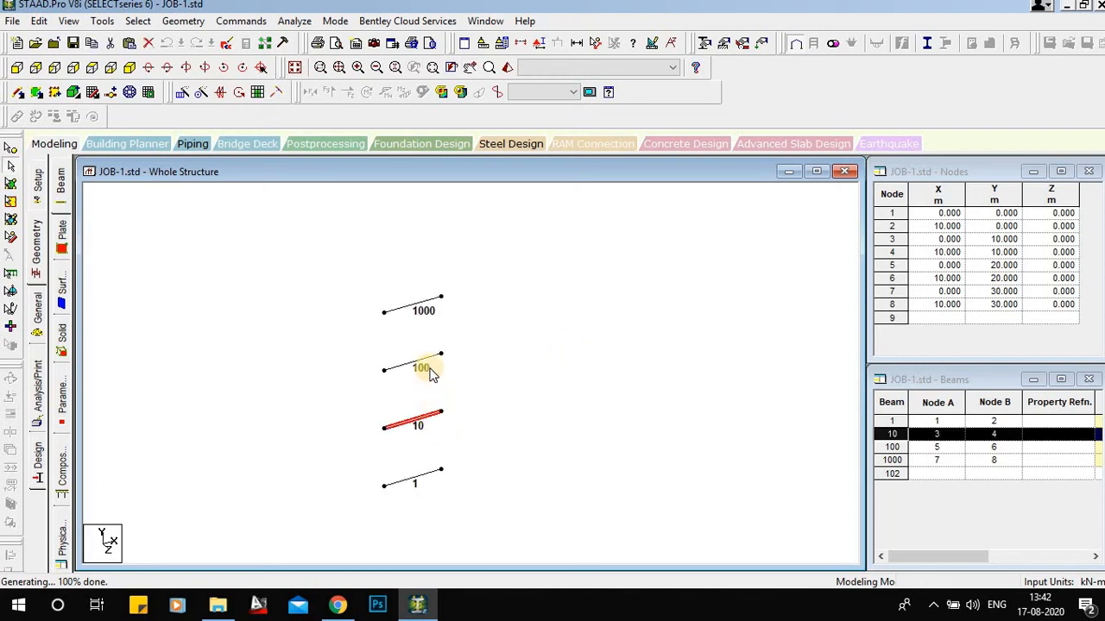
{"action": "left_click", "coordinate": [430, 360], "text": "ctrl"}
{"action": "left_click", "coordinate": [436, 304], "text": "ctrl"}
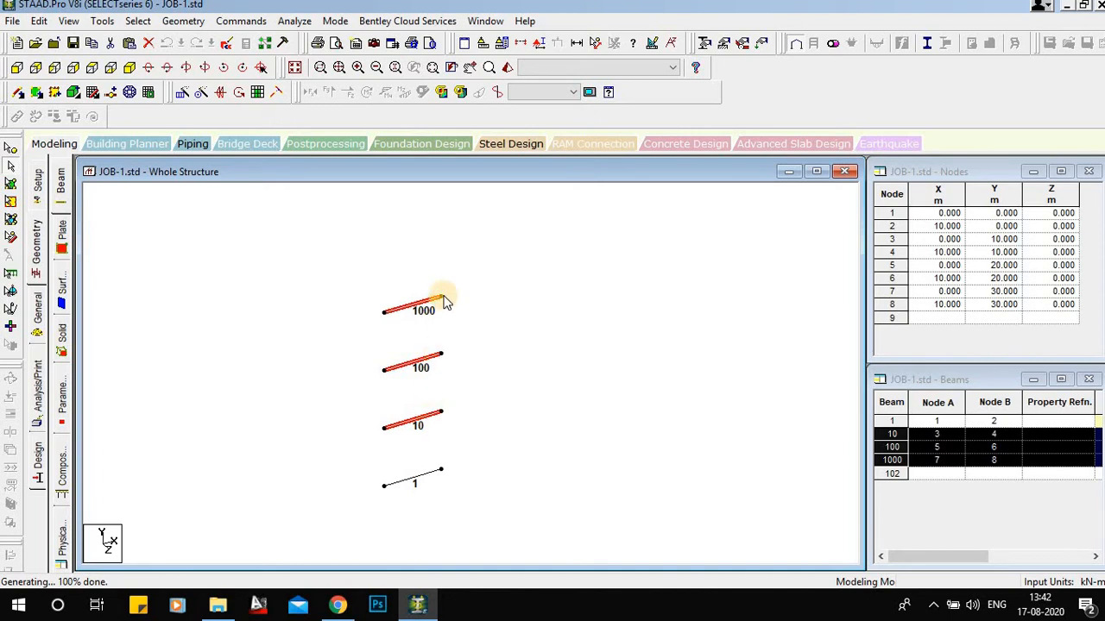
{"action": "key", "text": "Delete"}
{"action": "key", "text": "Return"}
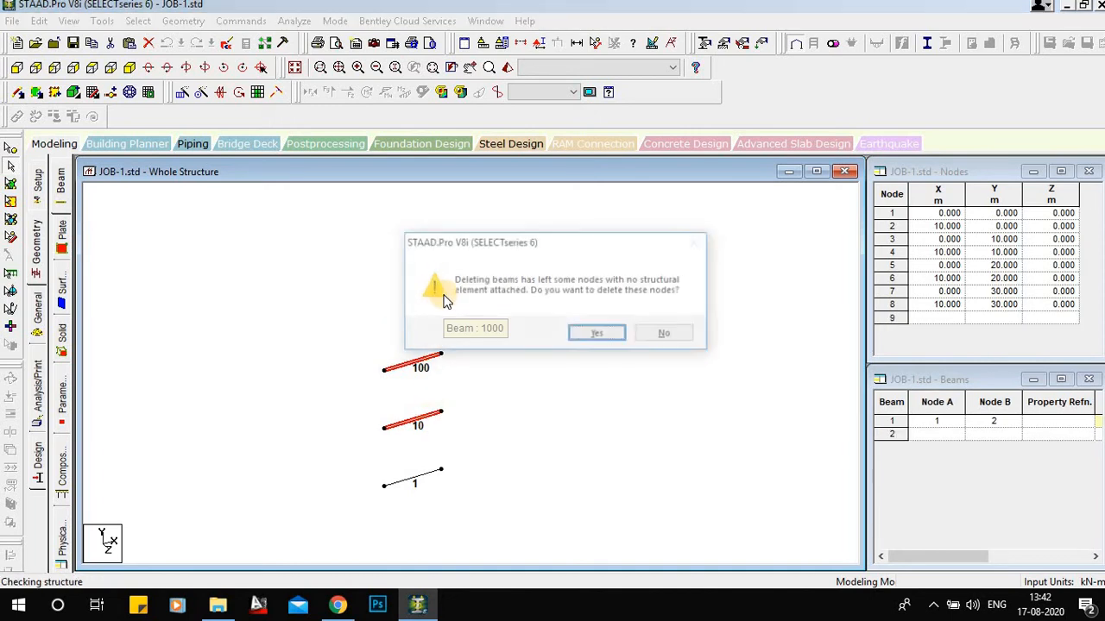
{"action": "key", "text": "Return"}
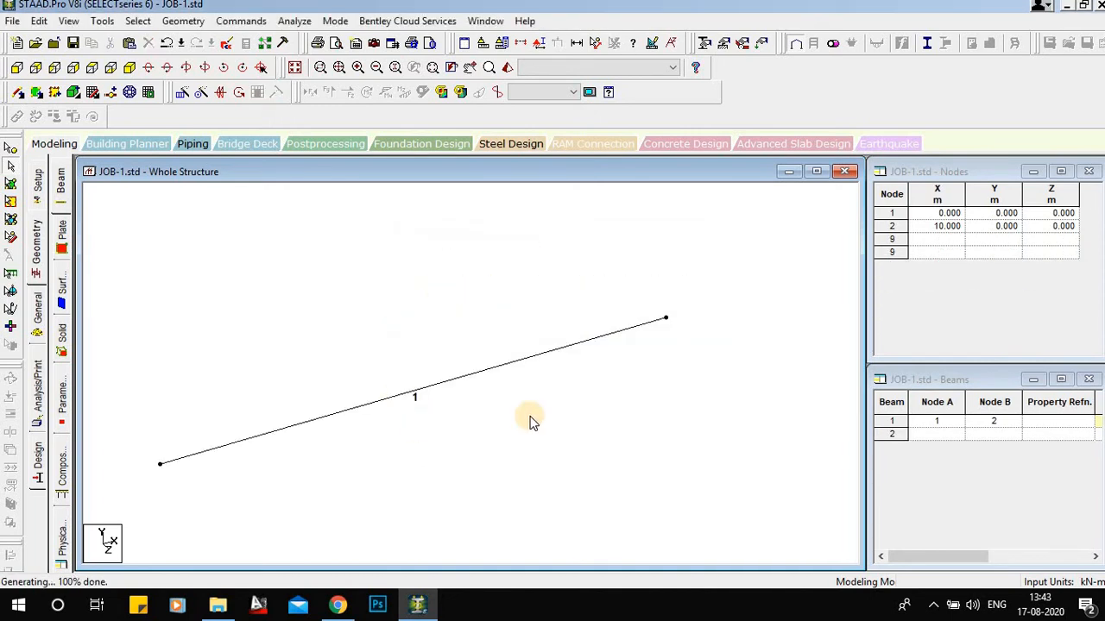
Hide the beam numbers, try repeating beam 1 in Z with 3 steps at 10 m spacing, and undo the copies
{"action": "left_click", "coordinate": [461, 382]}
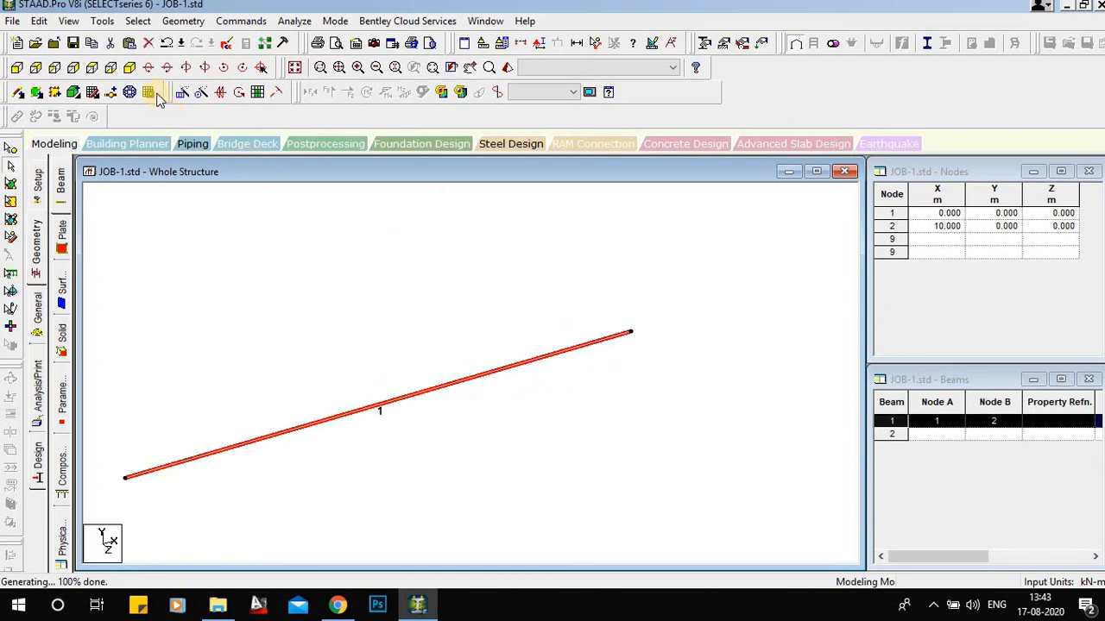
{"action": "left_click", "coordinate": [494, 441]}
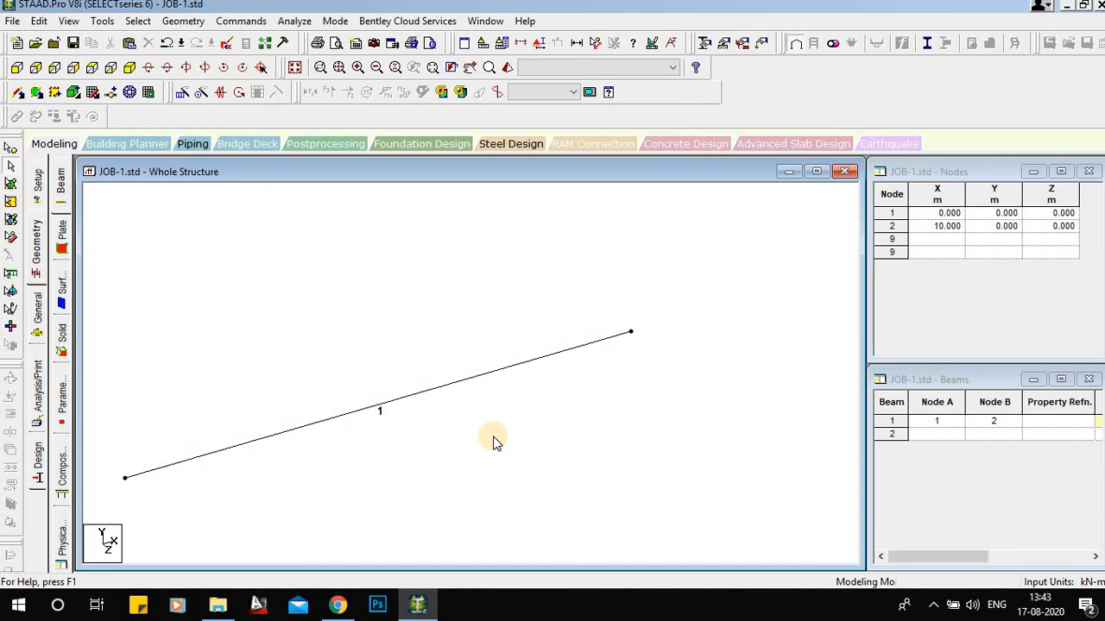
{"action": "left_click", "coordinate": [361, 415]}
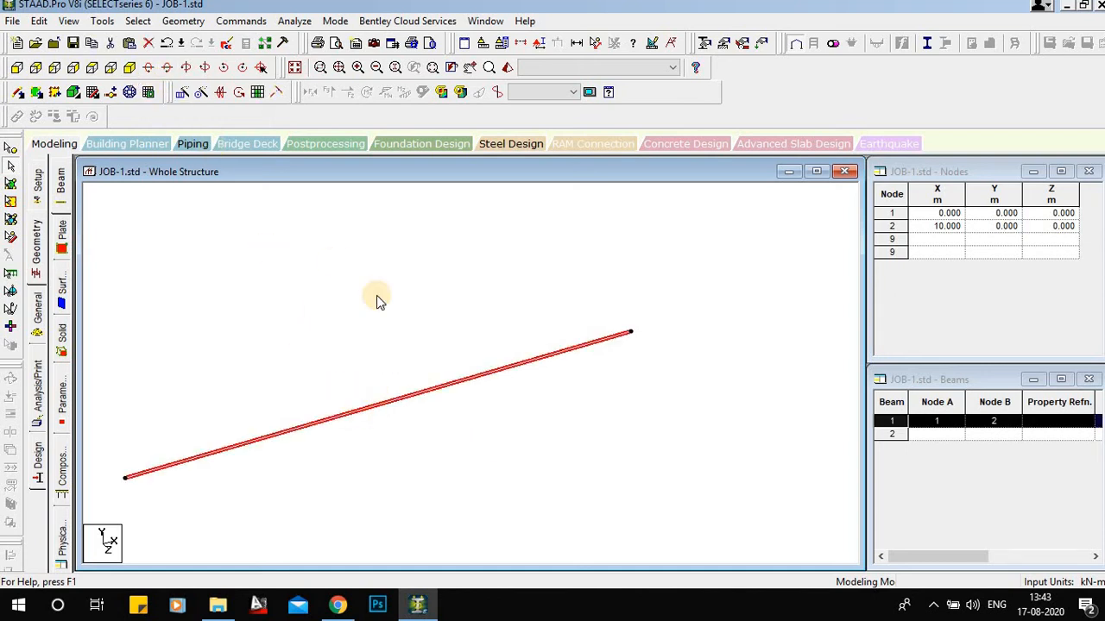
{"action": "left_click", "coordinate": [181, 92]}
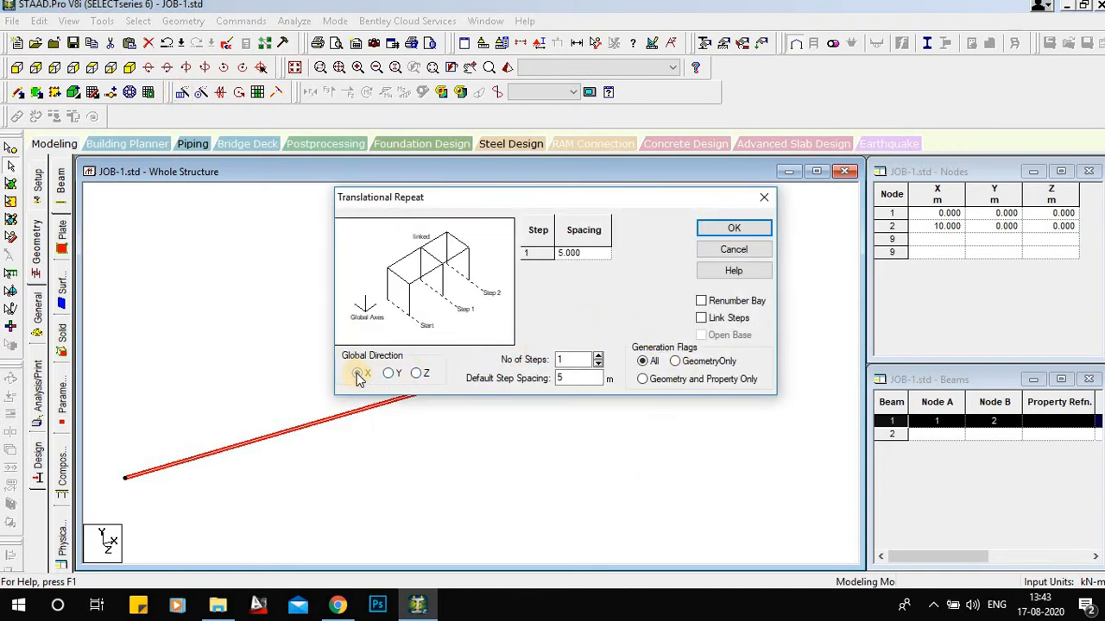
{"action": "left_click", "coordinate": [418, 374]}
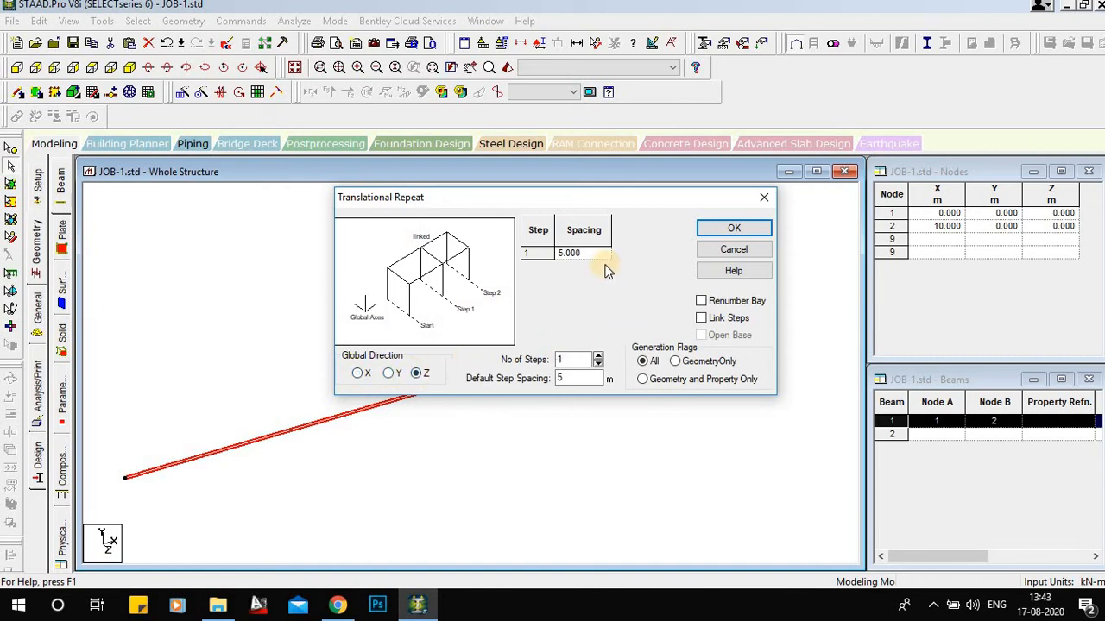
{"action": "left_click", "coordinate": [598, 357]}
{"action": "left_click", "coordinate": [599, 358]}
{"action": "left_click_drag", "start_coordinate": [570, 378], "coordinate": [509, 357]}
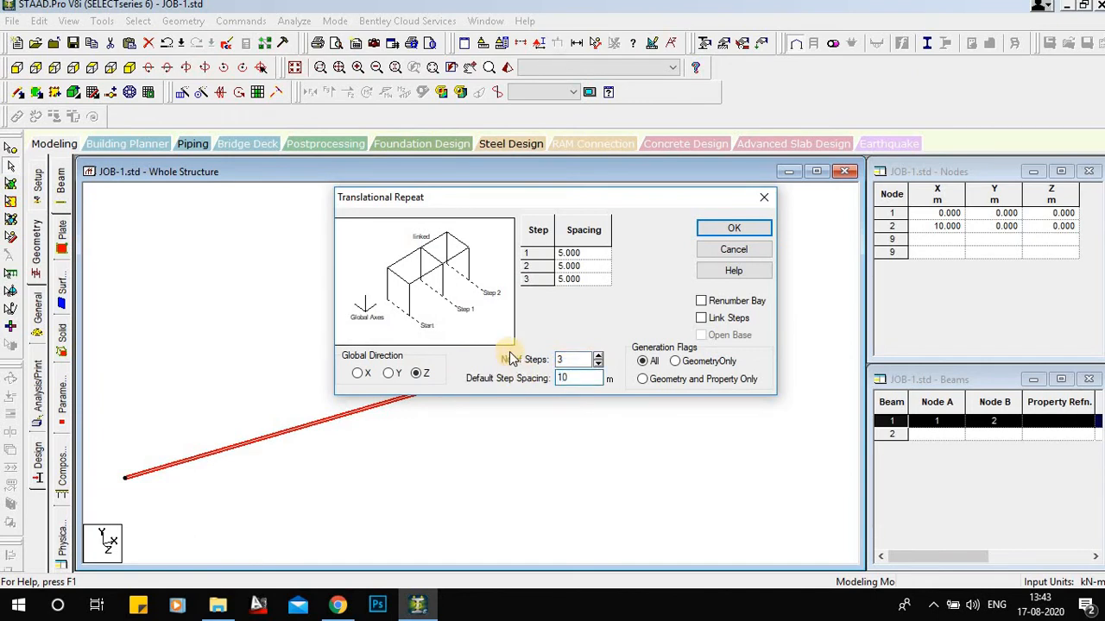
{"action": "left_click", "coordinate": [734, 228]}
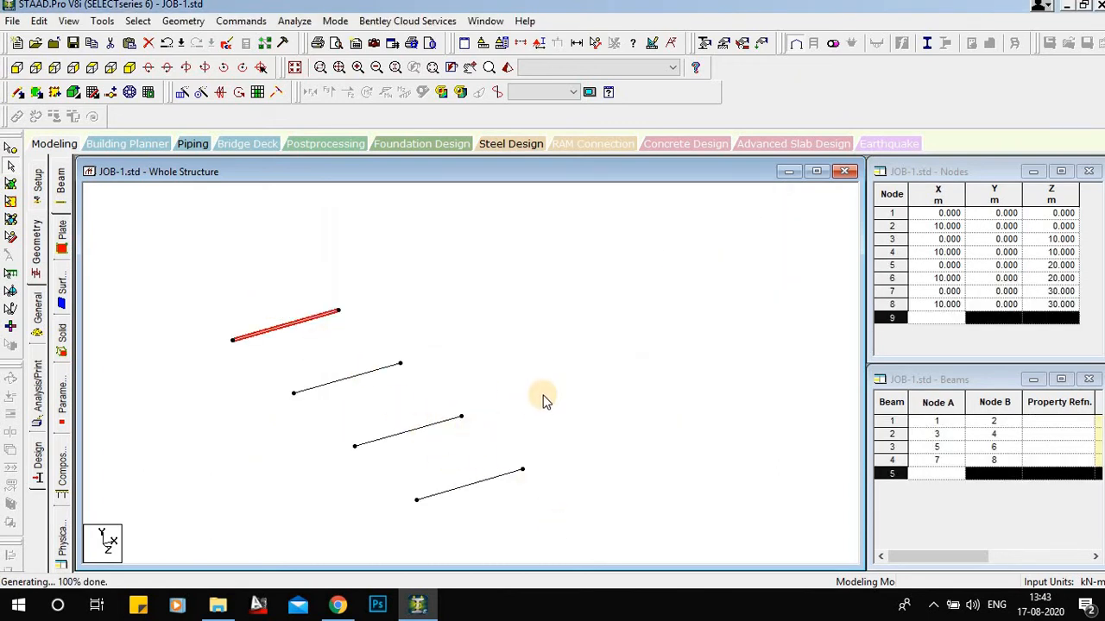
{"action": "key", "text": "ctrl+z"}
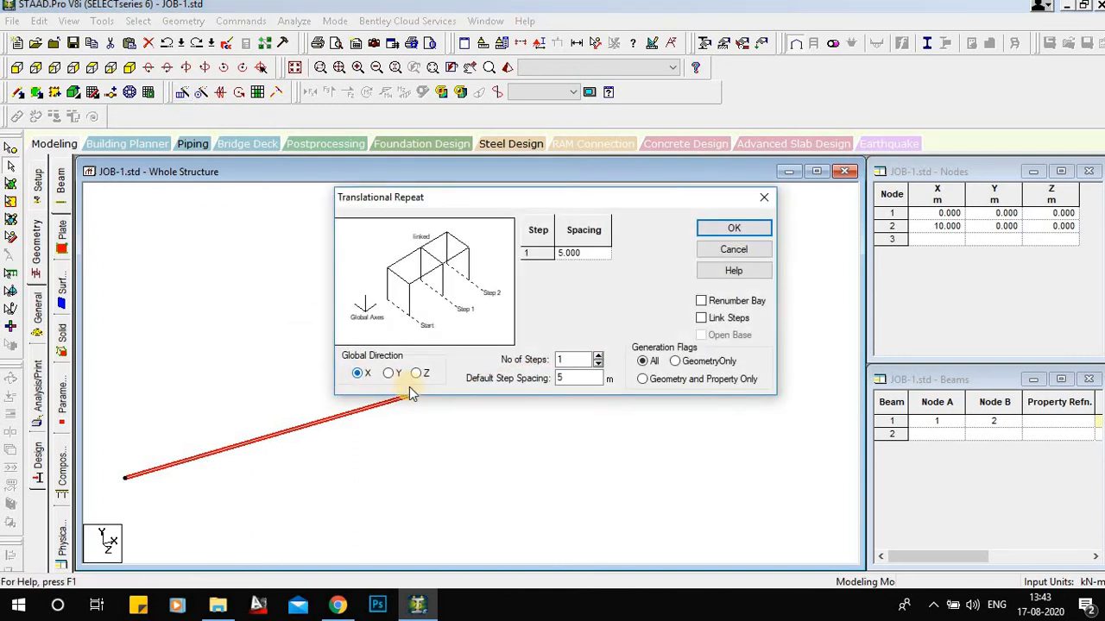
{"action": "left_click", "coordinate": [597, 357]}
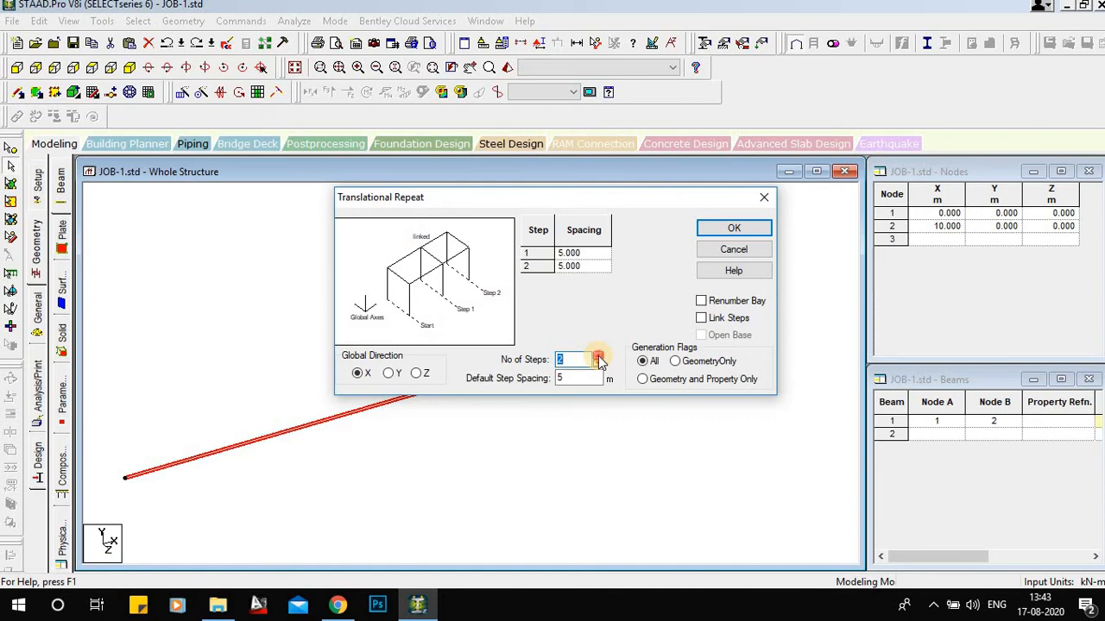
{"action": "left_click", "coordinate": [598, 356]}
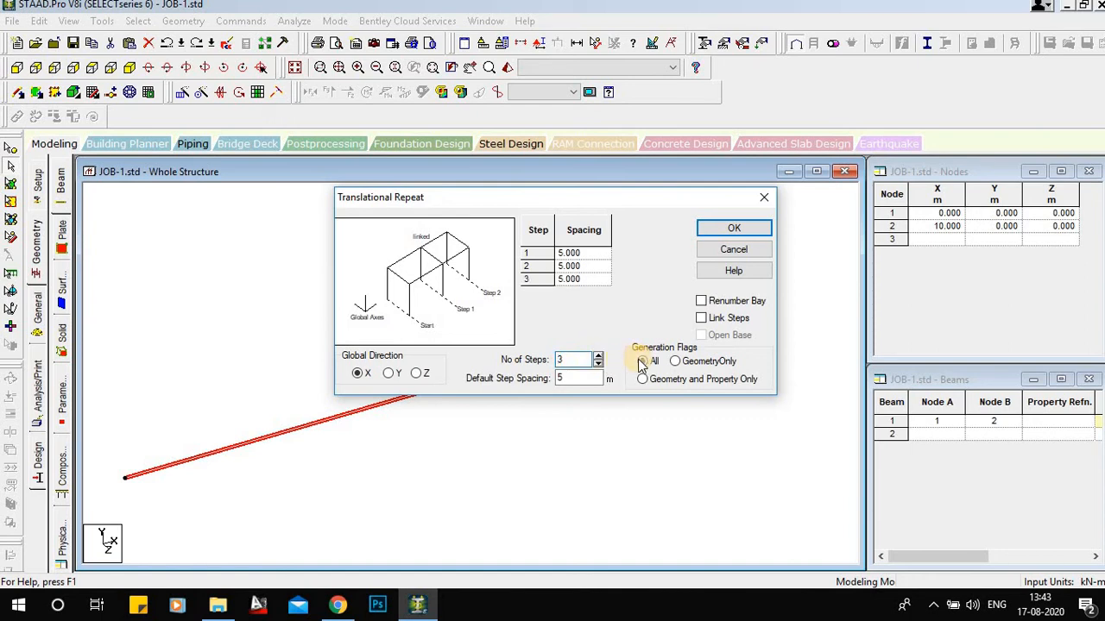
{"action": "left_click", "coordinate": [641, 362]}
{"action": "left_click", "coordinate": [676, 363]}
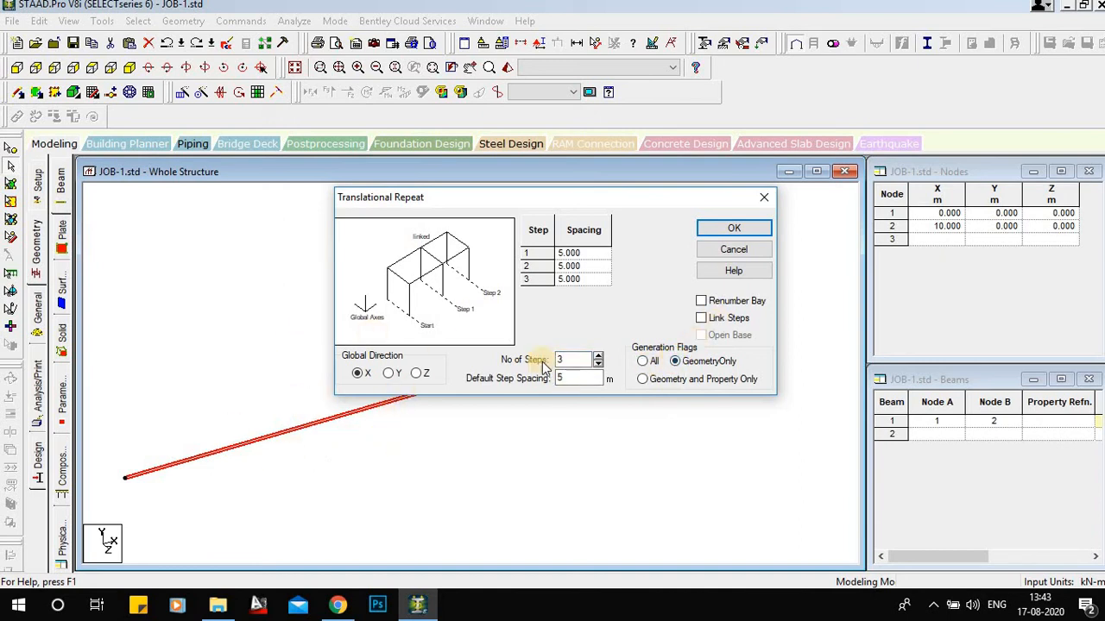
{"action": "left_click", "coordinate": [645, 362]}
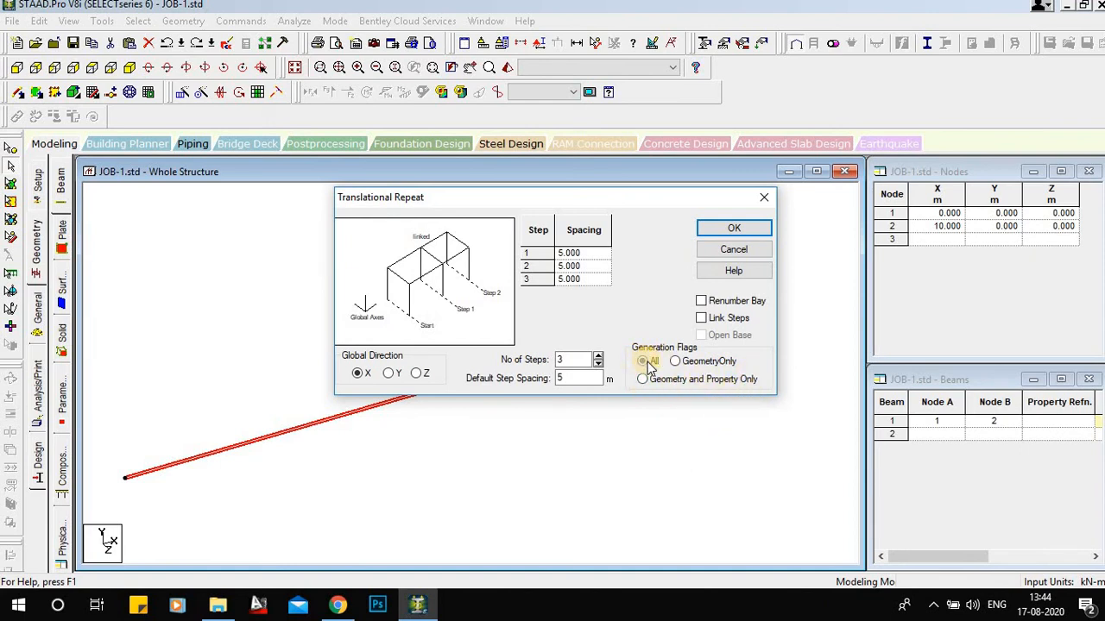
{"action": "left_click", "coordinate": [764, 197]}
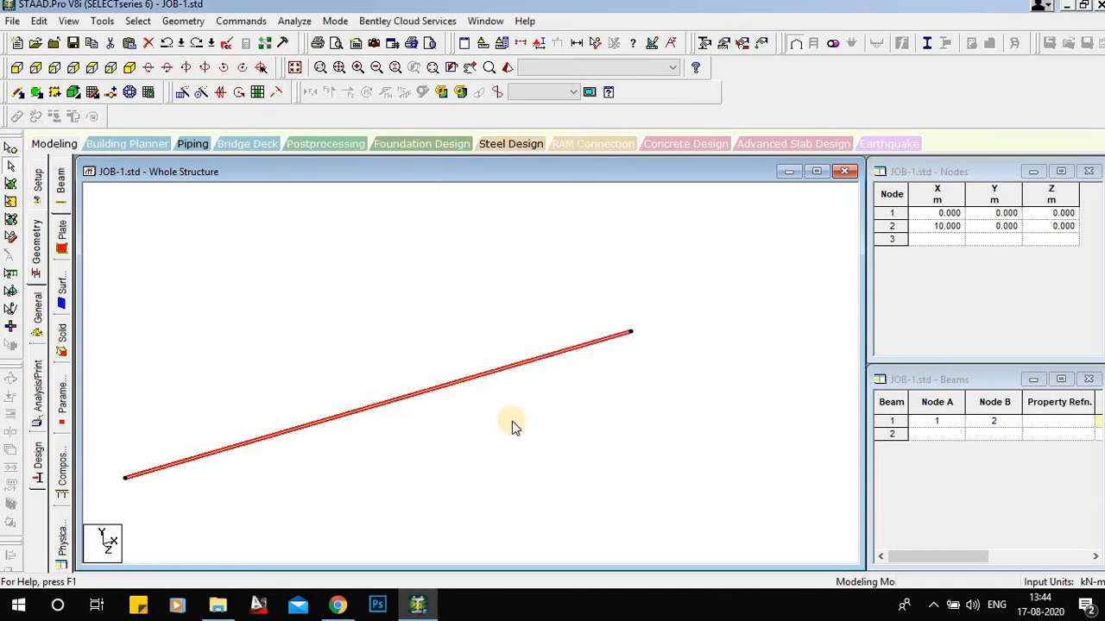
Set up a 3D Circular repeat of beam 1 about the Y axis, with node 2 as the reference point
{"action": "middle_click_drag", "start_coordinate": [512, 421], "coordinate": [501, 441]}
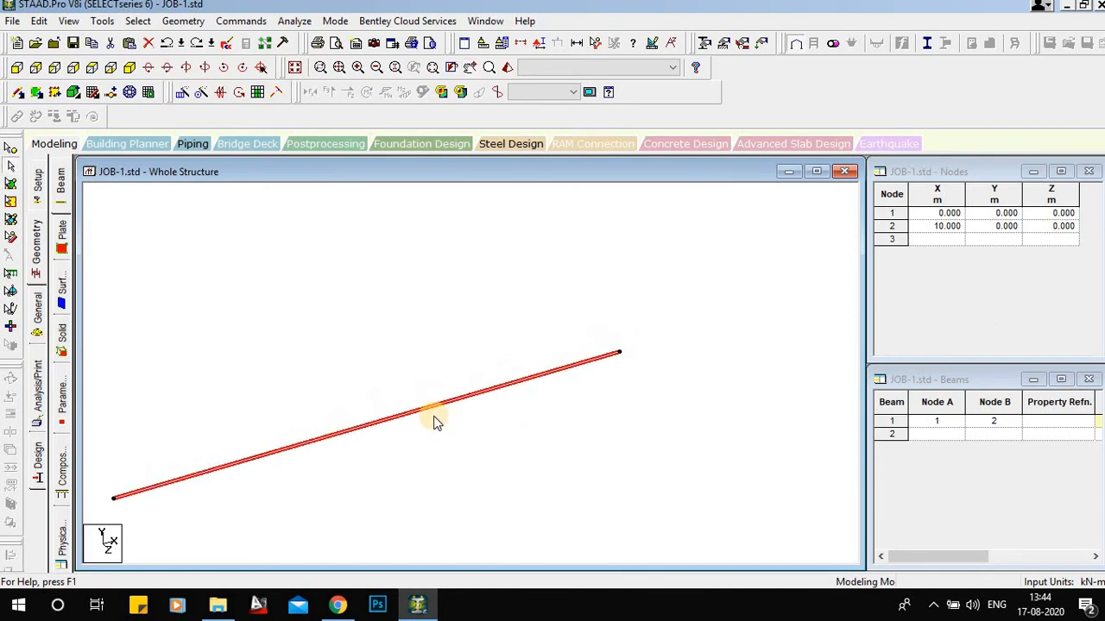
{"action": "scroll", "coordinate": [380, 397], "scroll_direction": "down", "scroll_amount": 1}
{"action": "middle_click_drag", "start_coordinate": [362, 366], "coordinate": [353, 369]}
{"action": "scroll", "coordinate": [353, 371], "scroll_direction": "down", "scroll_amount": 1}
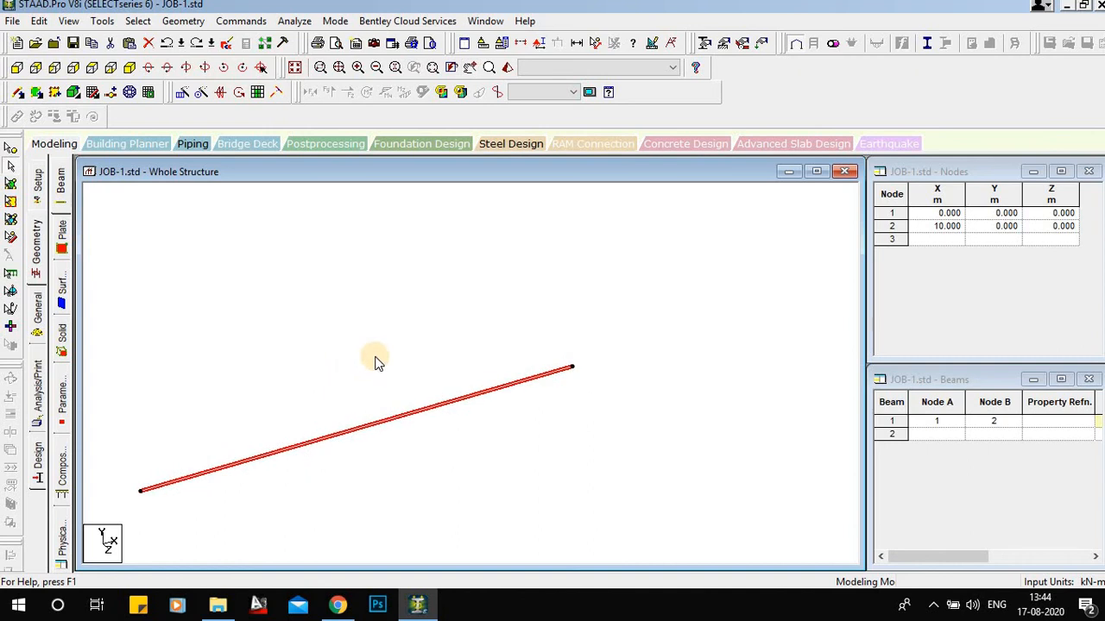
{"action": "left_click", "coordinate": [200, 94]}
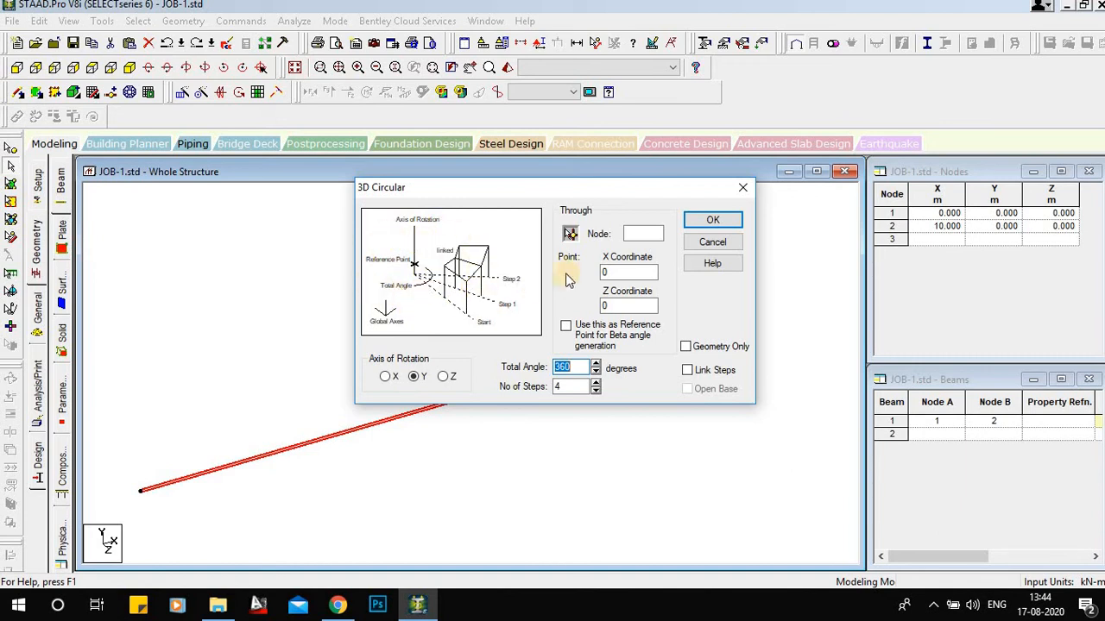
{"action": "left_click_drag", "start_coordinate": [636, 167], "coordinate": [598, 168]}
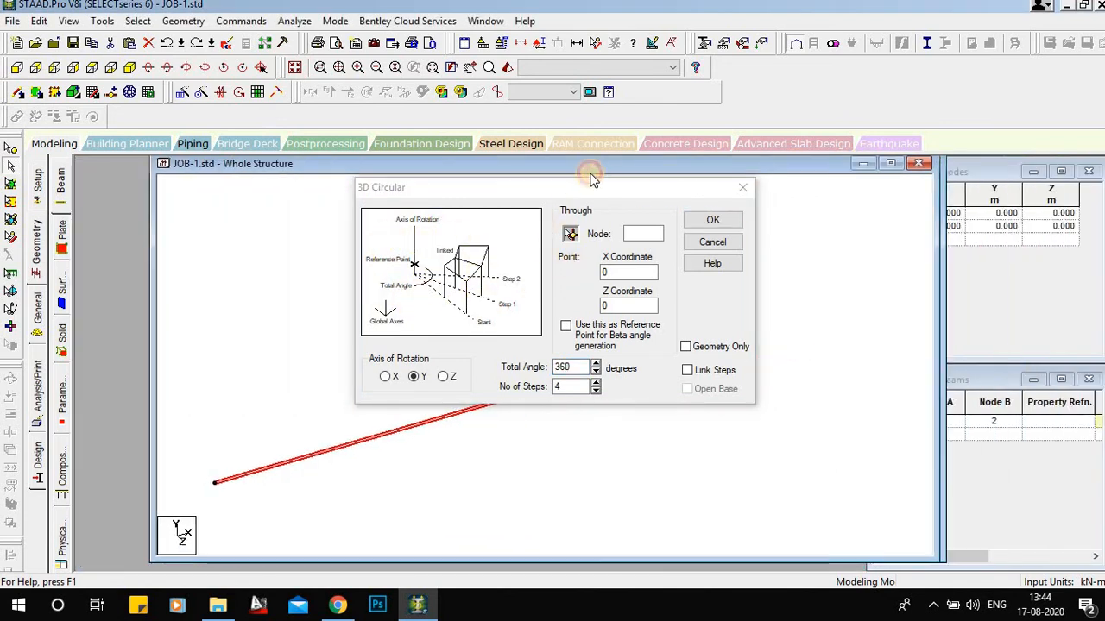
{"action": "left_click_drag", "start_coordinate": [658, 197], "coordinate": [890, 124]}
{"action": "left_click", "coordinate": [803, 161]}
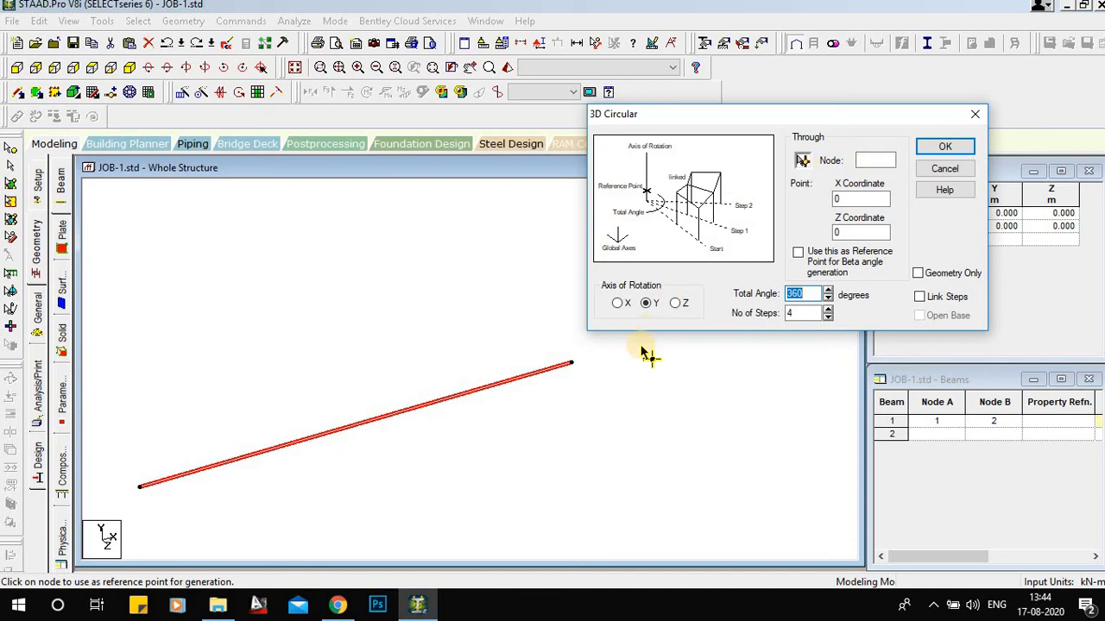
{"action": "left_click", "coordinate": [572, 365]}
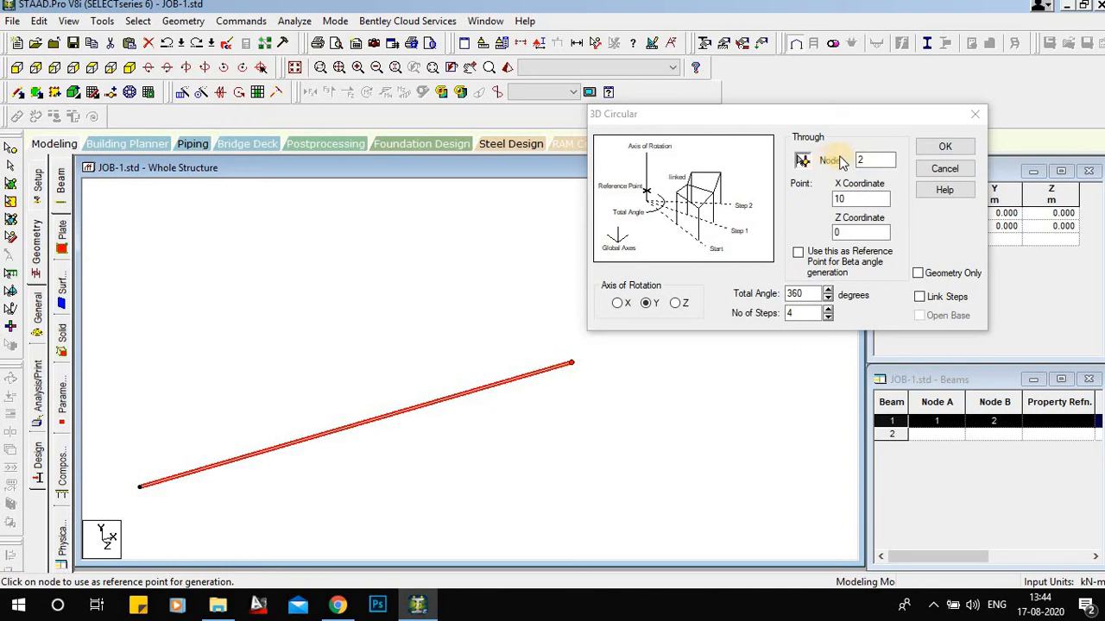
Try generating the circular copies over 360 degrees in 6 unlinked steps, and undo them
{"action": "left_click_drag", "start_coordinate": [858, 114], "coordinate": [801, 93]}
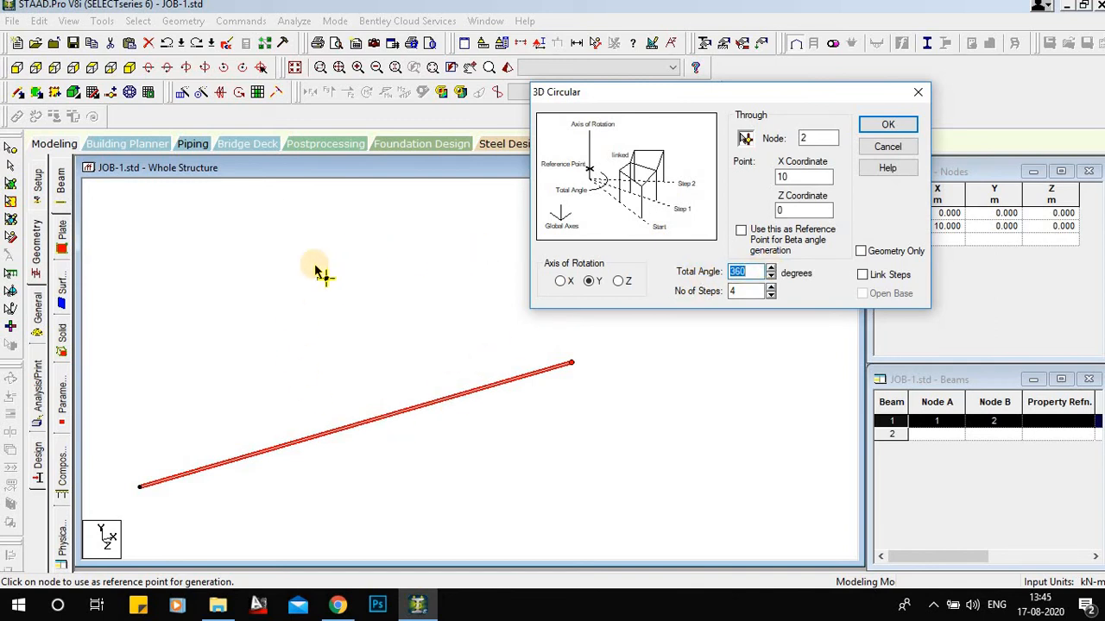
{"action": "left_click", "coordinate": [771, 288]}
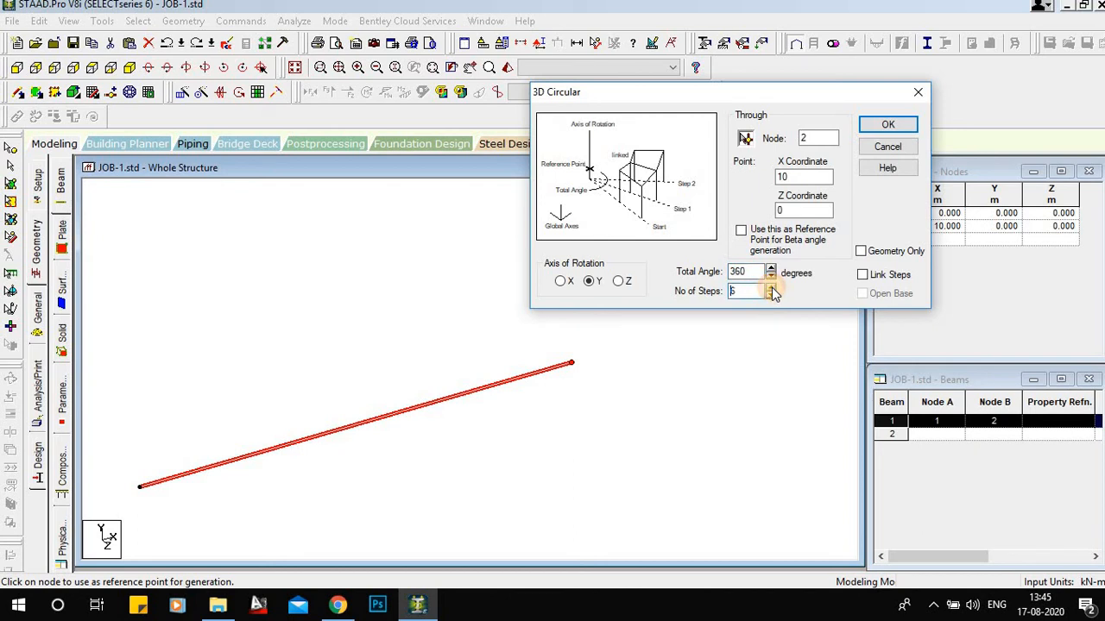
{"action": "left_click", "coordinate": [771, 290]}
{"action": "left_click", "coordinate": [886, 128]}
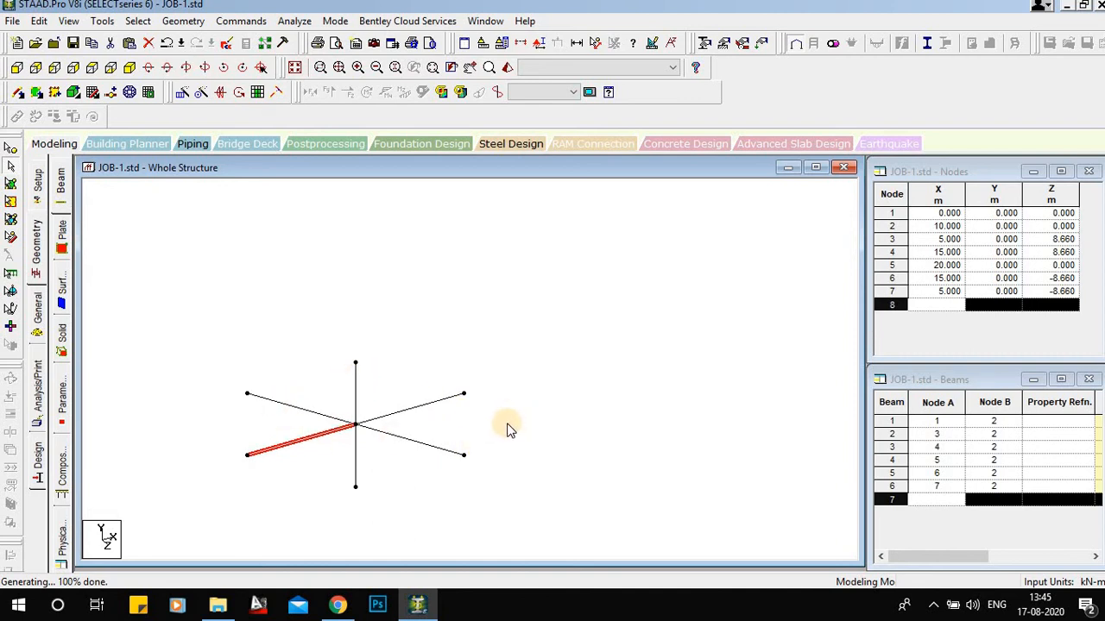
{"action": "key", "text": "ctrl+z"}
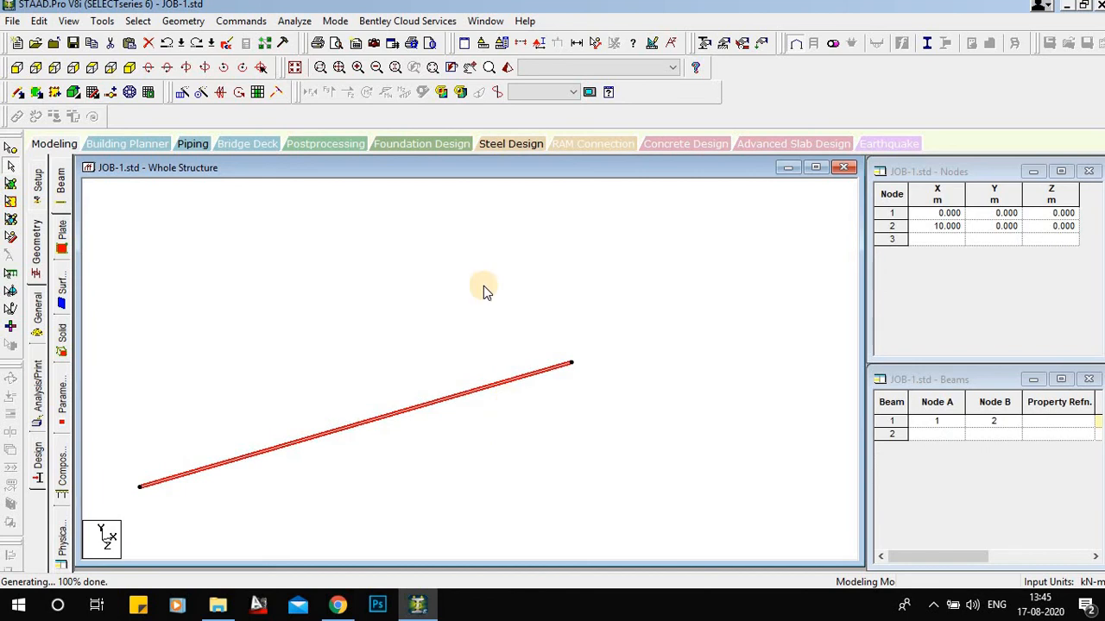
Start a new 3D Circular repeat of beam 1 about Y through node 2
{"action": "left_click", "coordinate": [201, 92]}
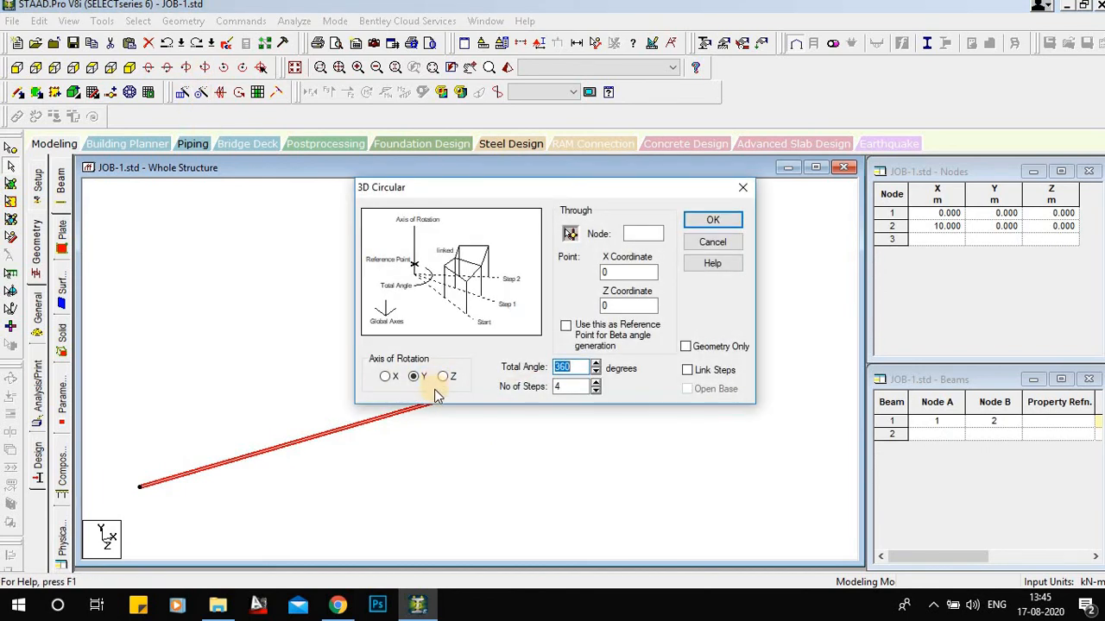
{"action": "left_click", "coordinate": [571, 234]}
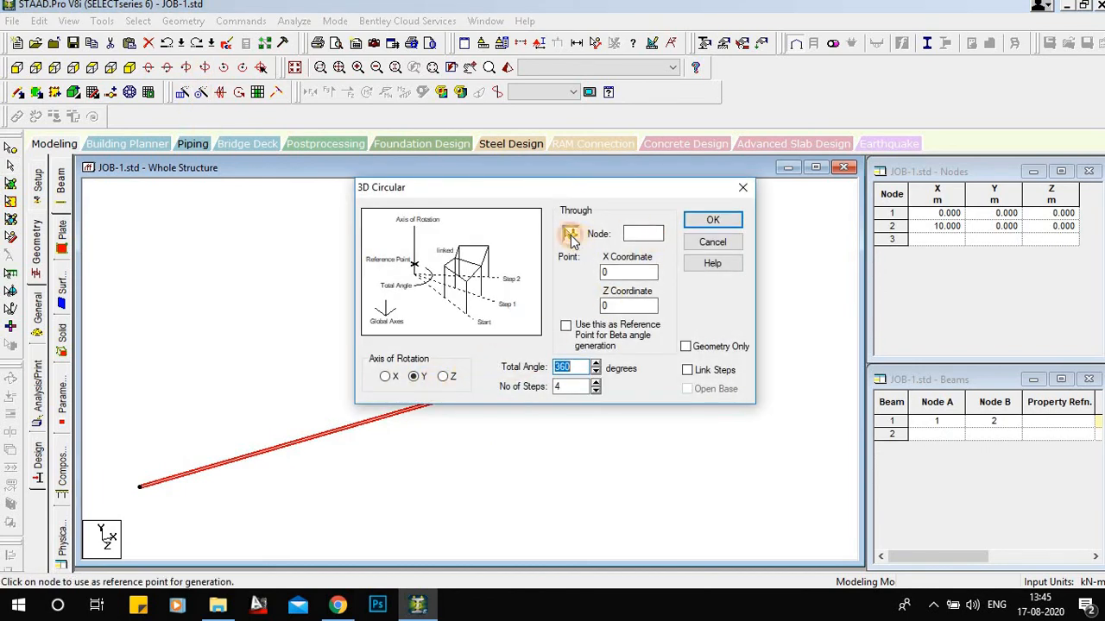
{"action": "left_click_drag", "start_coordinate": [642, 177], "coordinate": [718, 143]}
{"action": "left_click", "coordinate": [506, 399]}
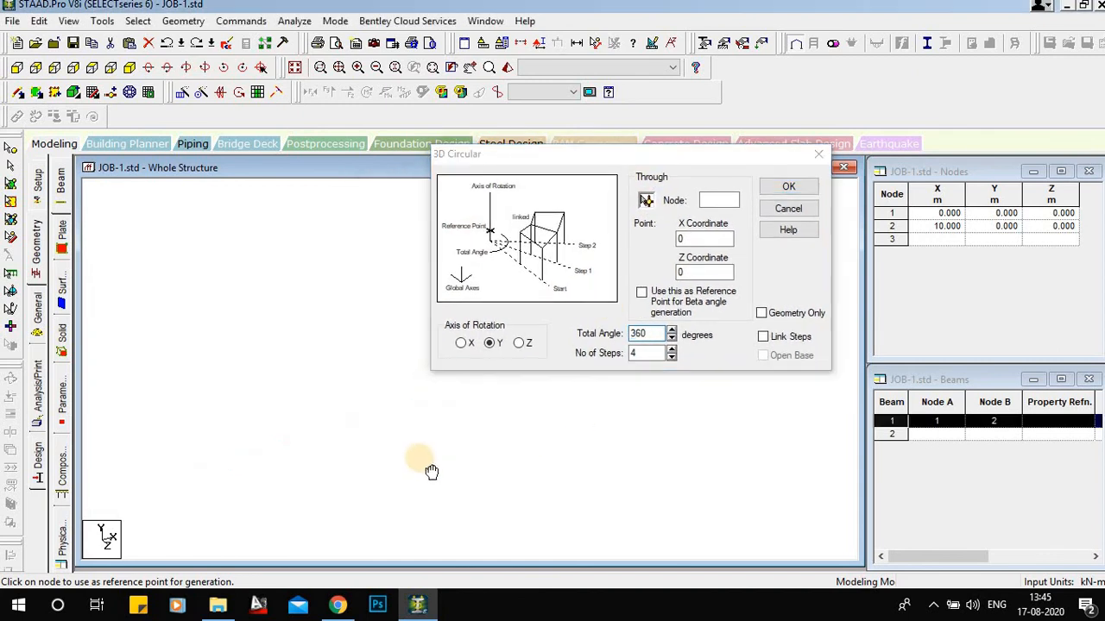
{"action": "left_click", "coordinate": [503, 422]}
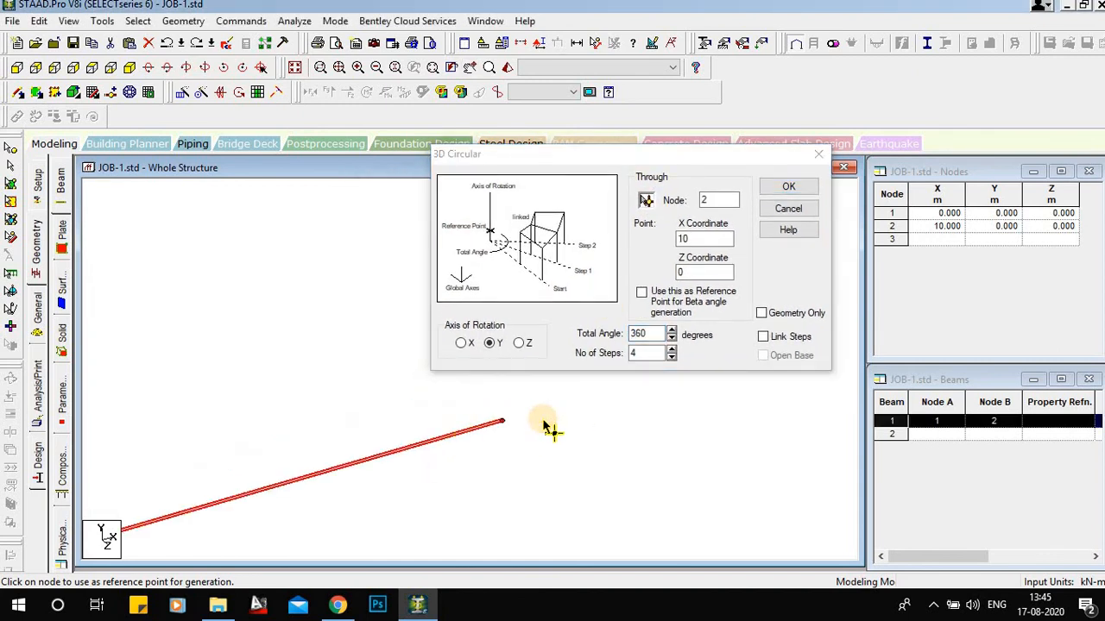
Try generating the circular copies in 6 steps with Link Steps enabled, and undo them
{"action": "left_click", "coordinate": [671, 350]}
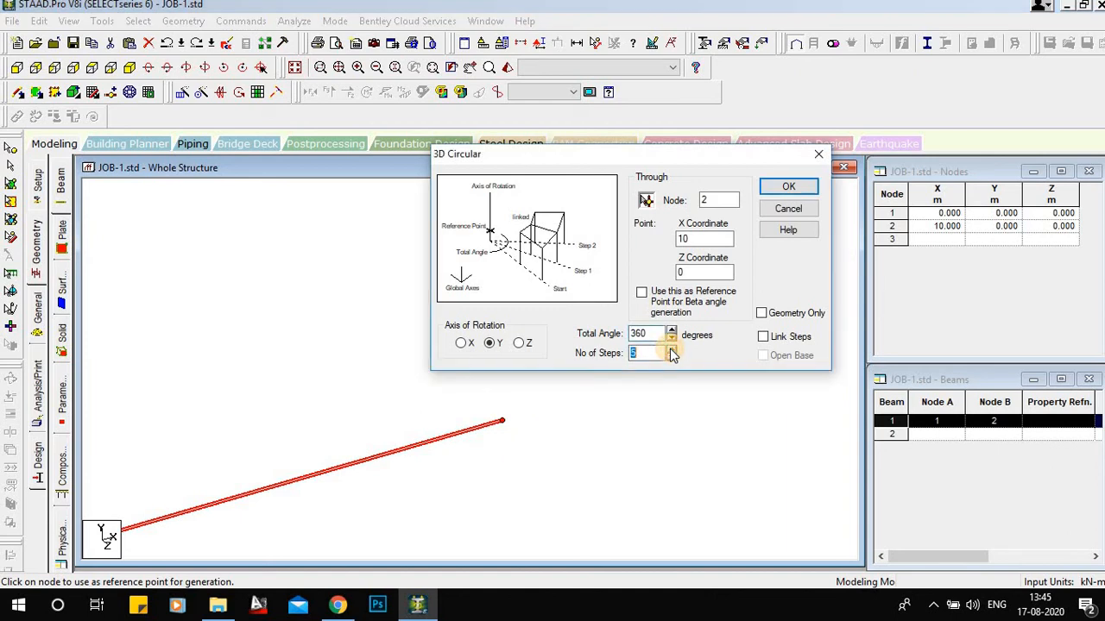
{"action": "left_click", "coordinate": [670, 348]}
{"action": "left_click", "coordinate": [764, 338]}
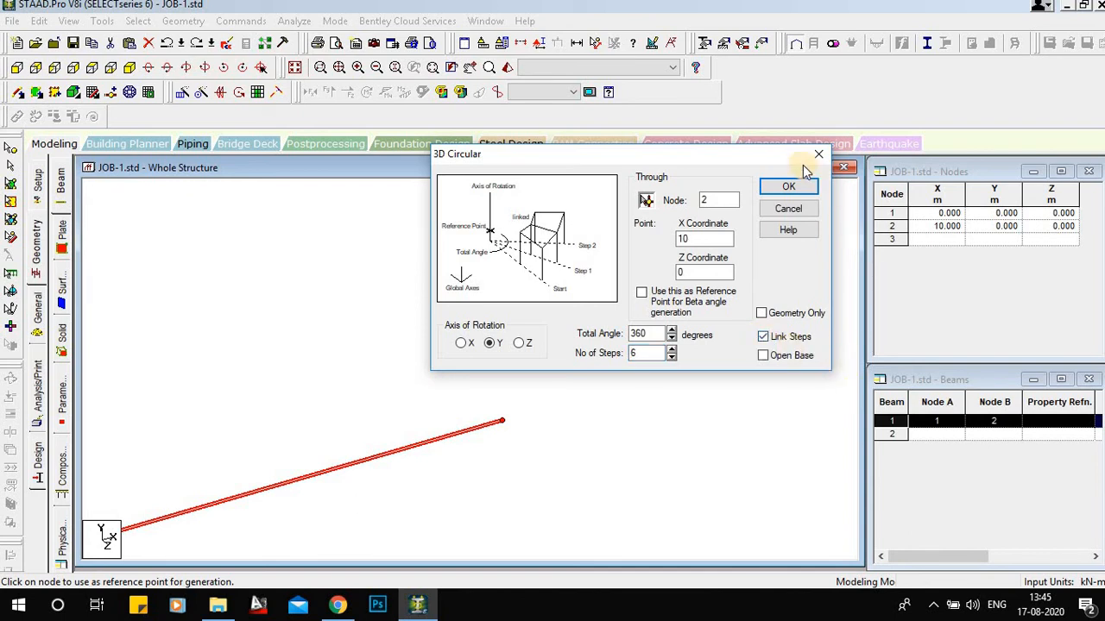
{"action": "left_click", "coordinate": [790, 190]}
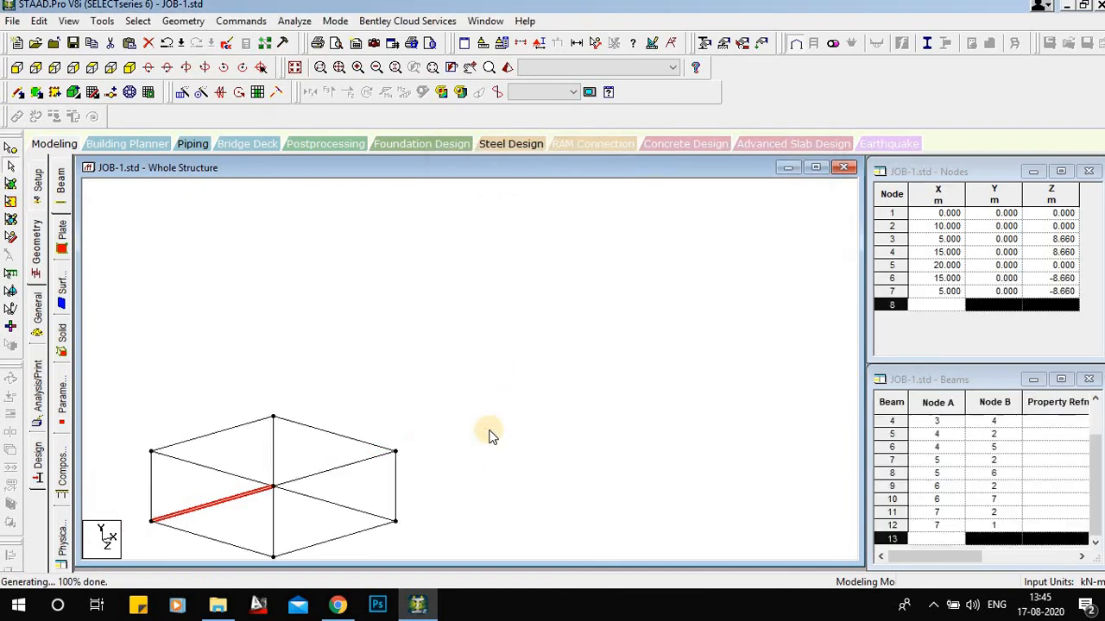
{"action": "middle_click_drag", "start_coordinate": [489, 427], "coordinate": [607, 340]}
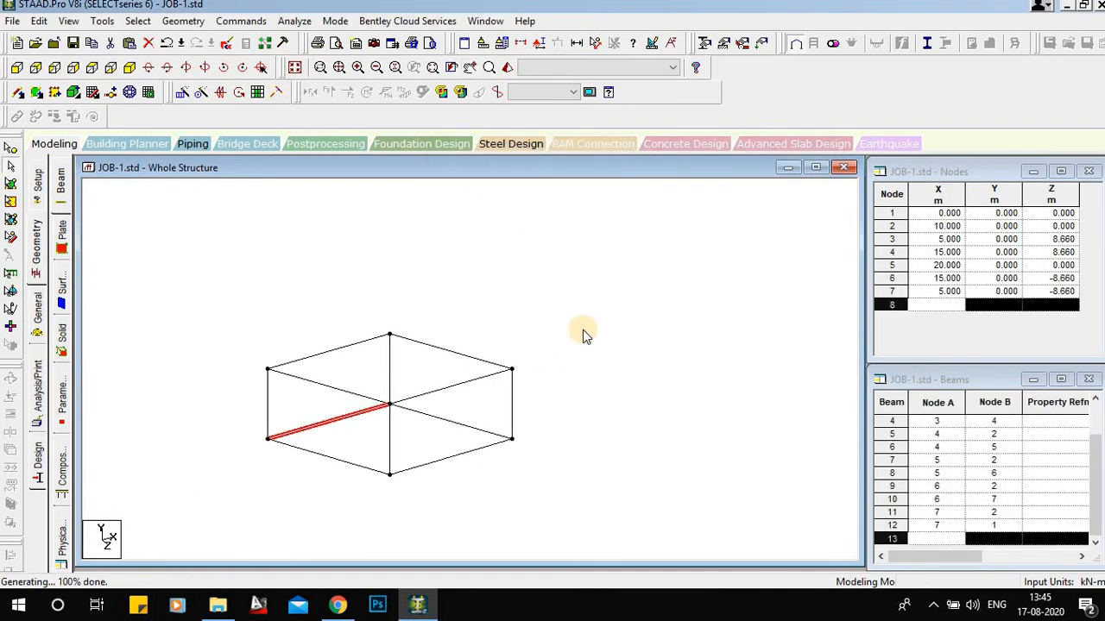
{"action": "key", "text": "ctrl+z"}
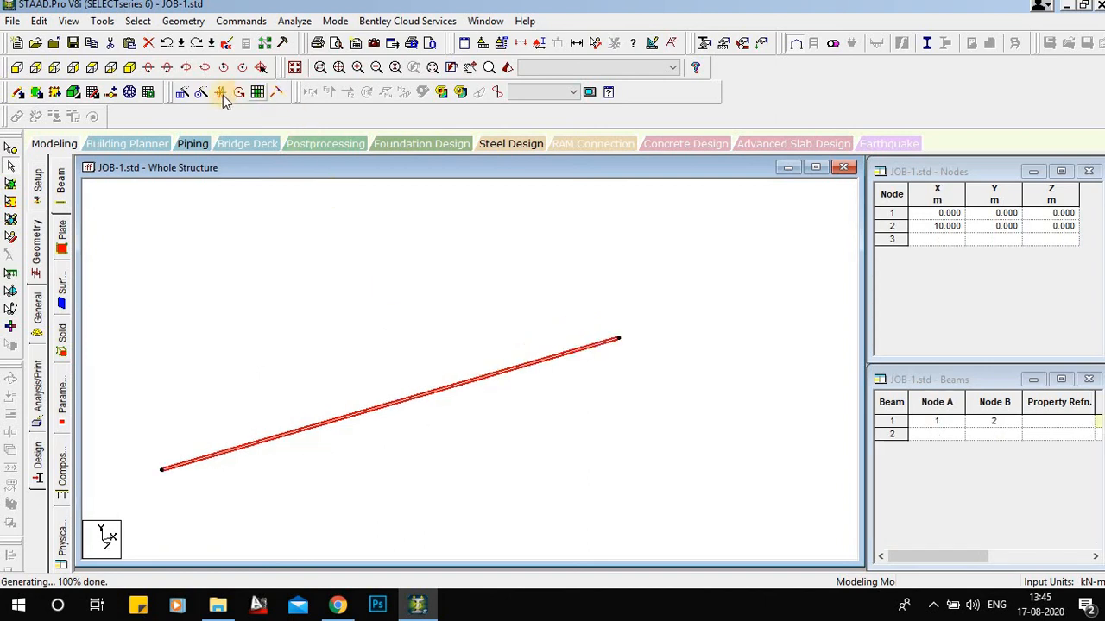
Set up the 3D Circular repeat of beam 1 again, taking node 2 as the centre of rotation about Y
{"action": "left_click", "coordinate": [200, 93]}
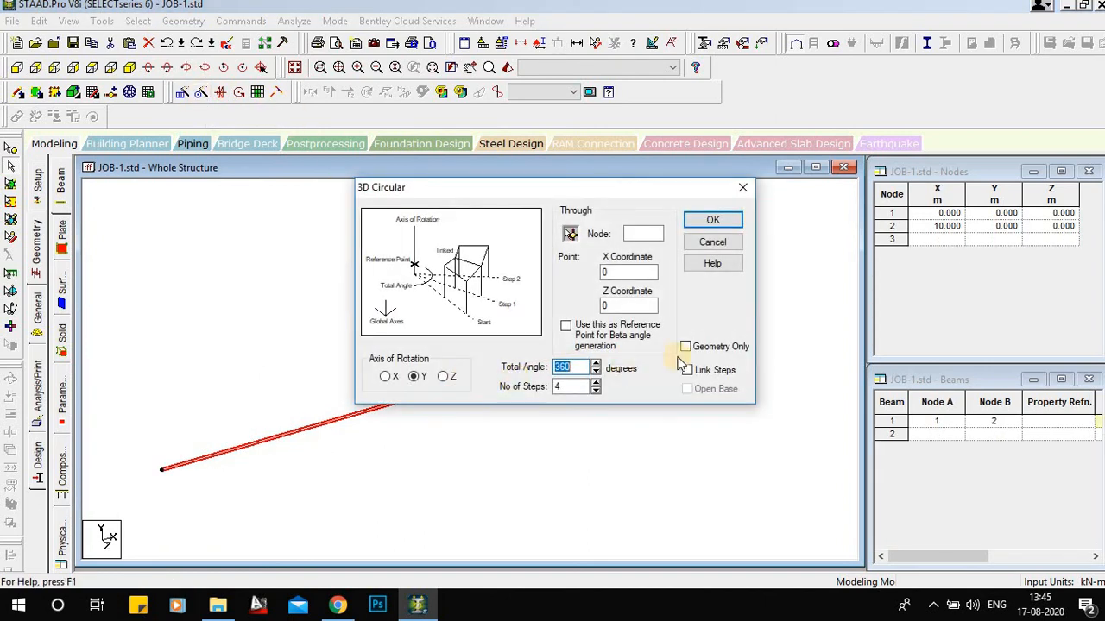
{"action": "left_click_drag", "start_coordinate": [626, 193], "coordinate": [958, 91]}
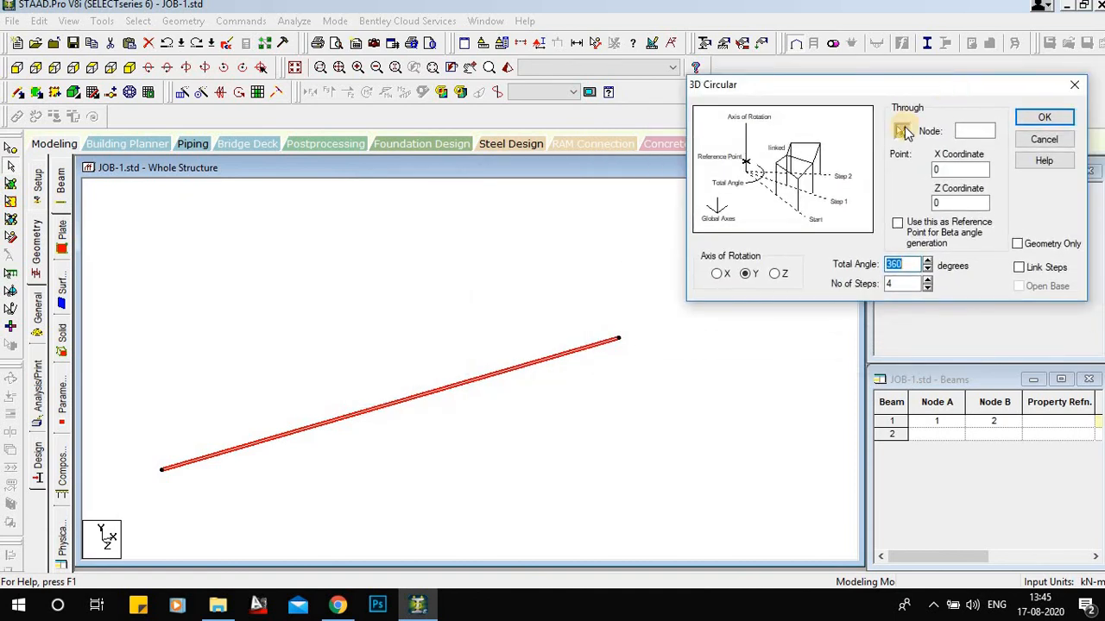
{"action": "left_click", "coordinate": [619, 338]}
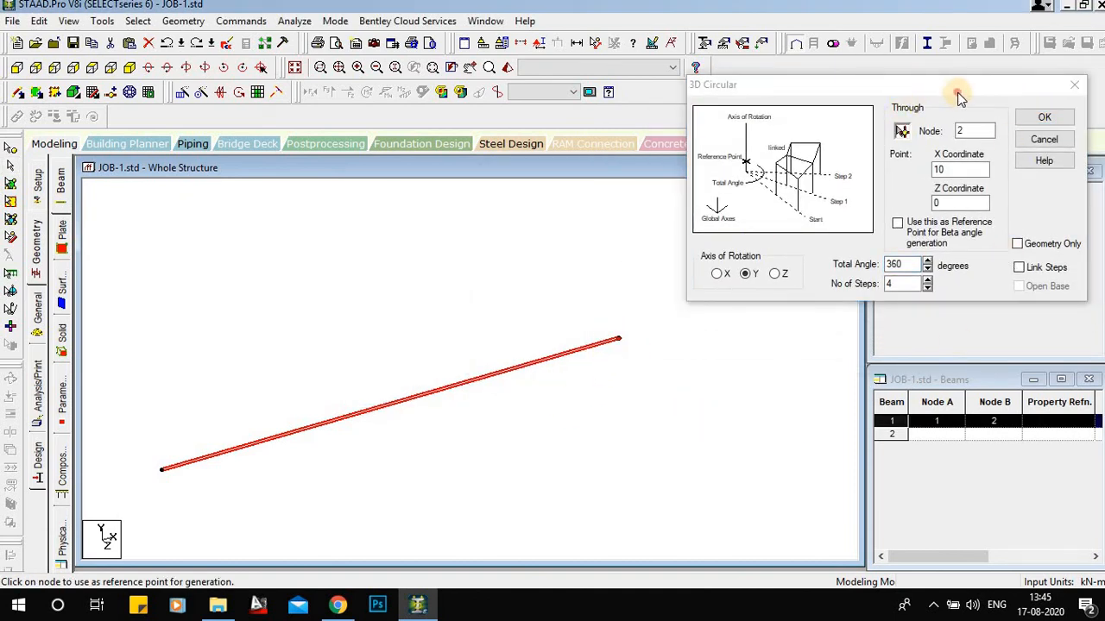
{"action": "left_click_drag", "start_coordinate": [958, 97], "coordinate": [932, 98]}
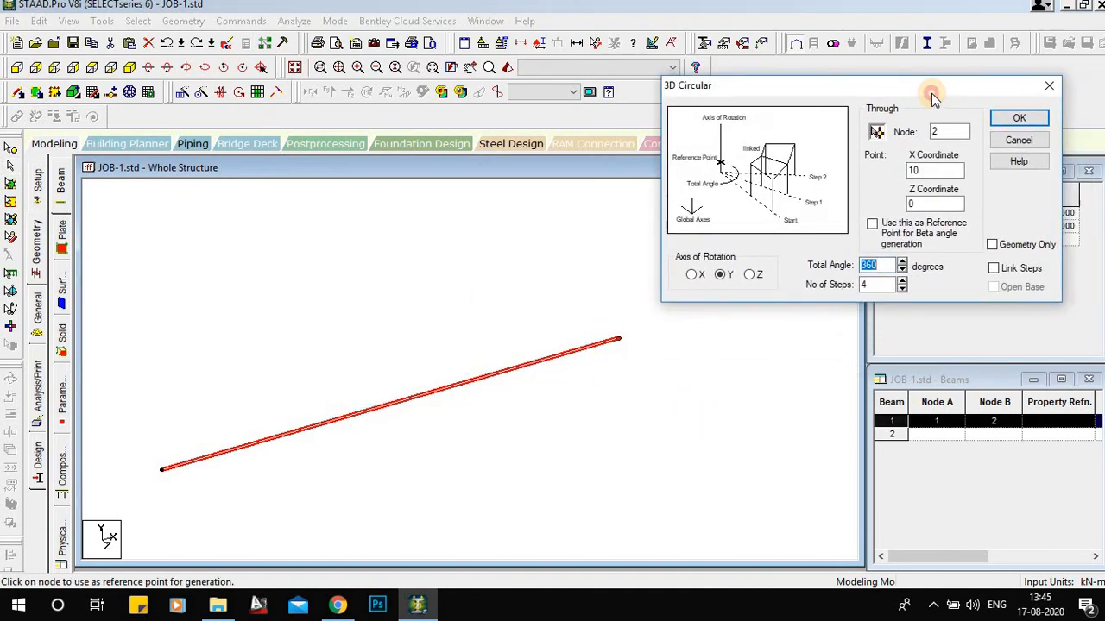
Generate 6 linked circular steps over 360 degrees and examine the resulting frame around the centre node
{"action": "left_click", "coordinate": [901, 288]}
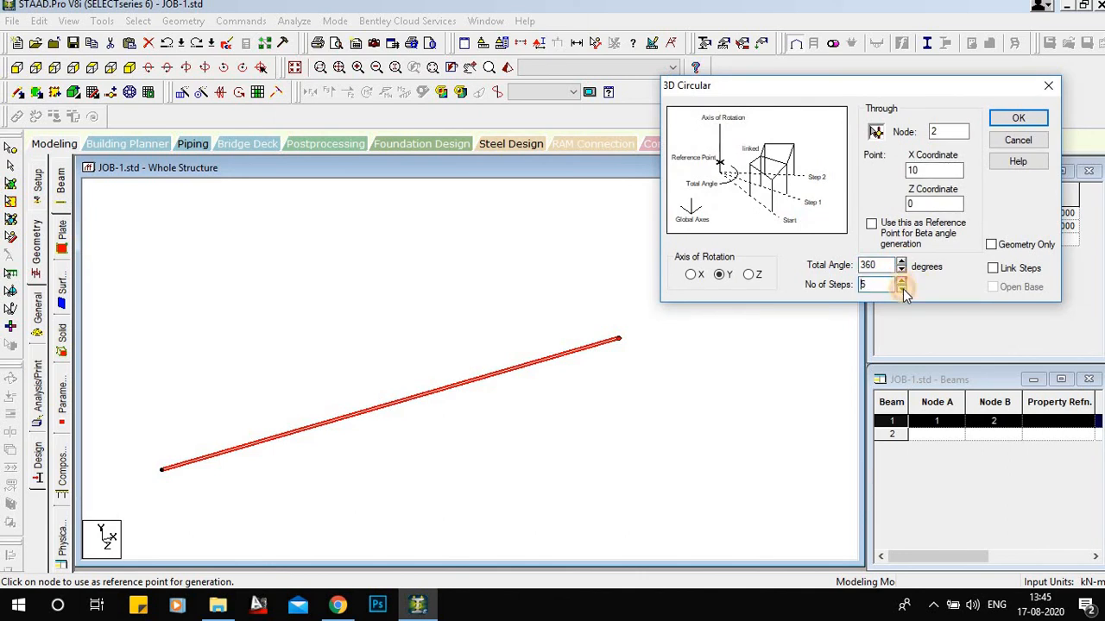
{"action": "left_click", "coordinate": [901, 280]}
{"action": "left_click", "coordinate": [992, 269]}
{"action": "left_click", "coordinate": [1017, 118]}
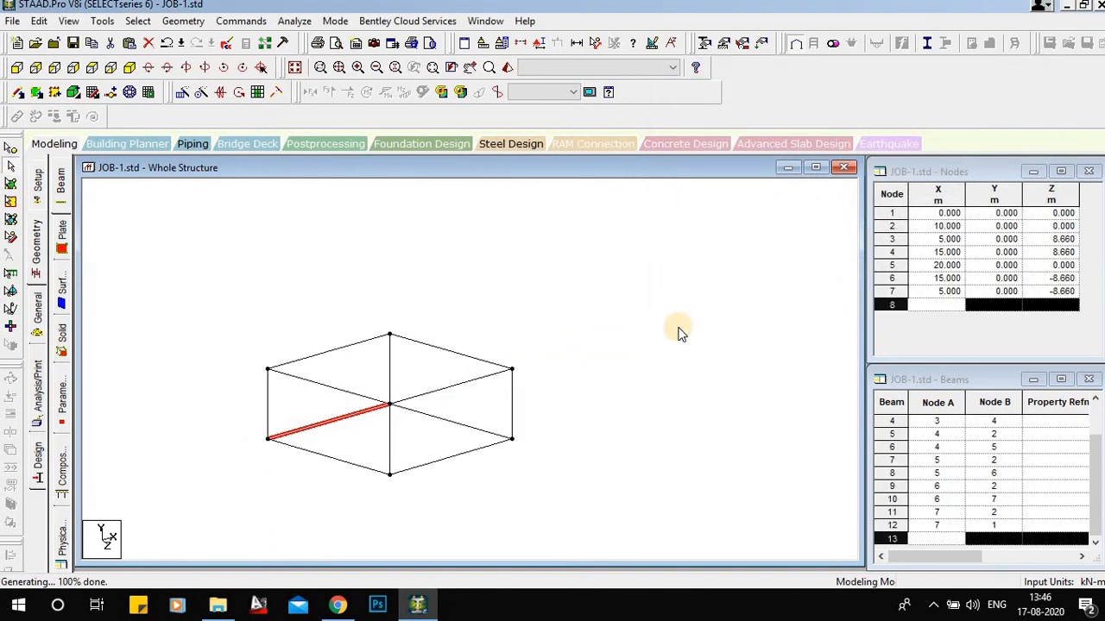
{"action": "scroll", "coordinate": [406, 355], "scroll_direction": "up", "scroll_amount": 5}
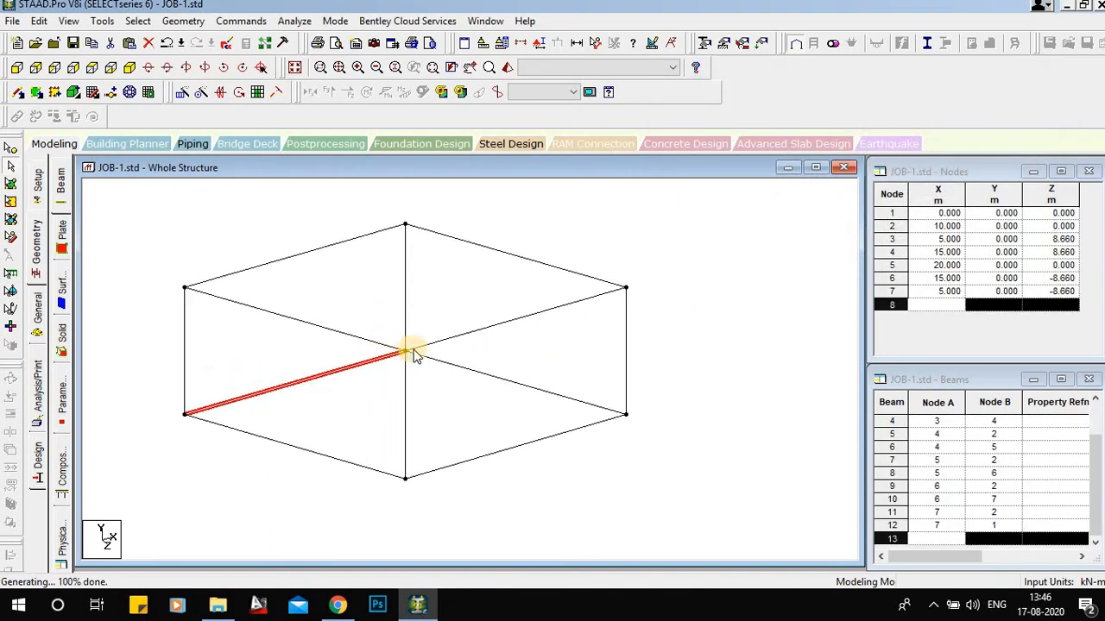
{"action": "scroll", "coordinate": [412, 354], "scroll_direction": "up", "scroll_amount": 2}
{"action": "scroll", "coordinate": [423, 350], "scroll_direction": "down", "scroll_amount": 4}
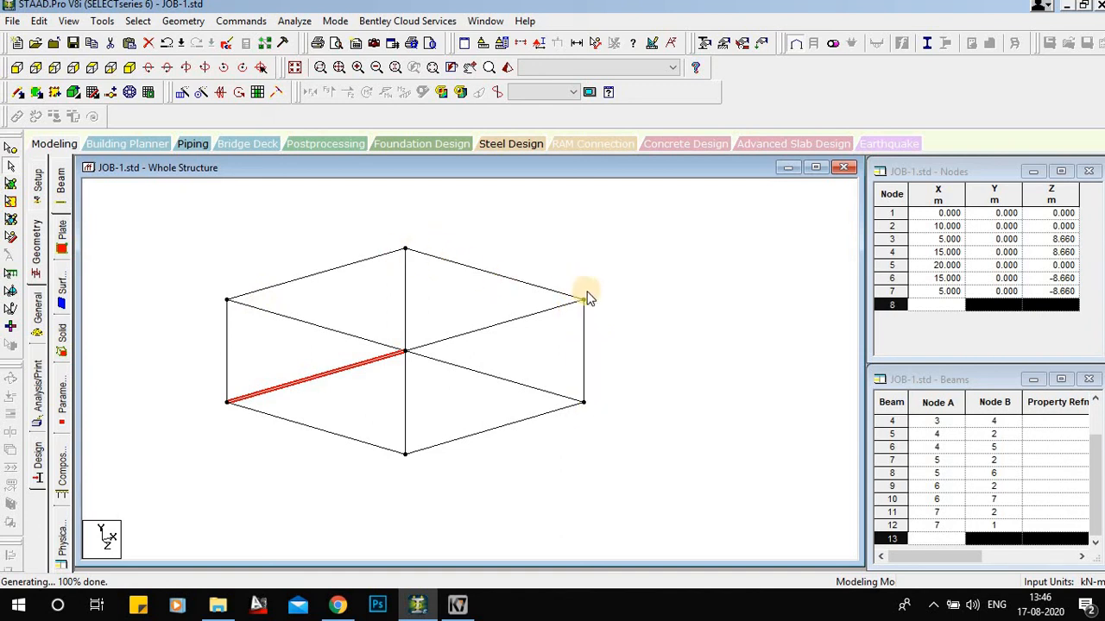
Review the Link Steps option in the 3D Circular settings, close them without generating, and undo the linked circular copies
{"action": "left_click", "coordinate": [202, 95]}
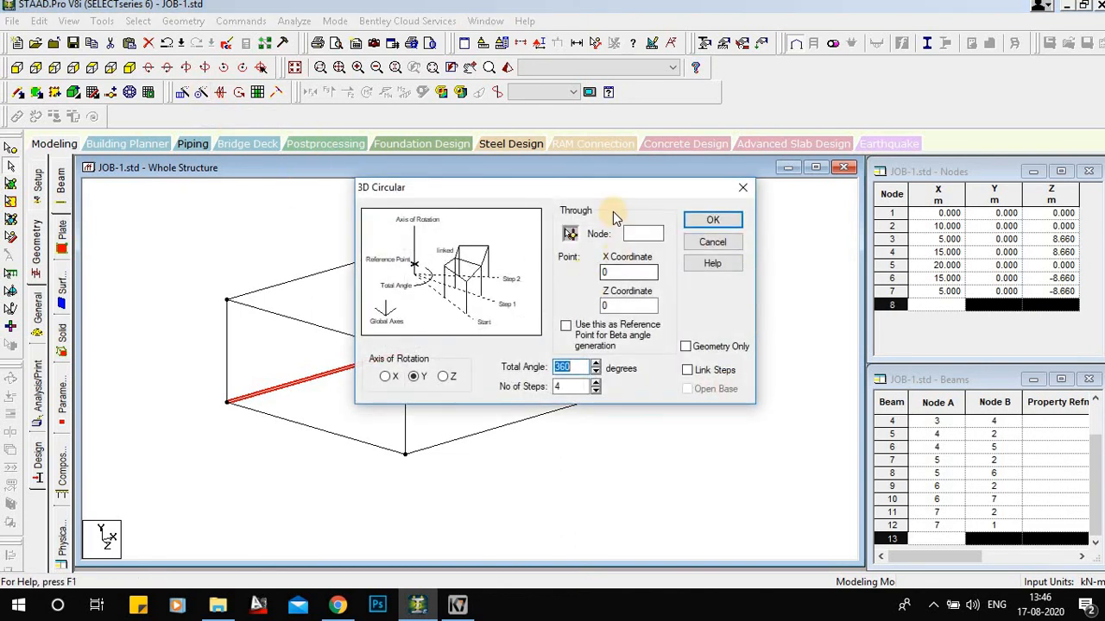
{"action": "left_click_drag", "start_coordinate": [549, 188], "coordinate": [809, 145]}
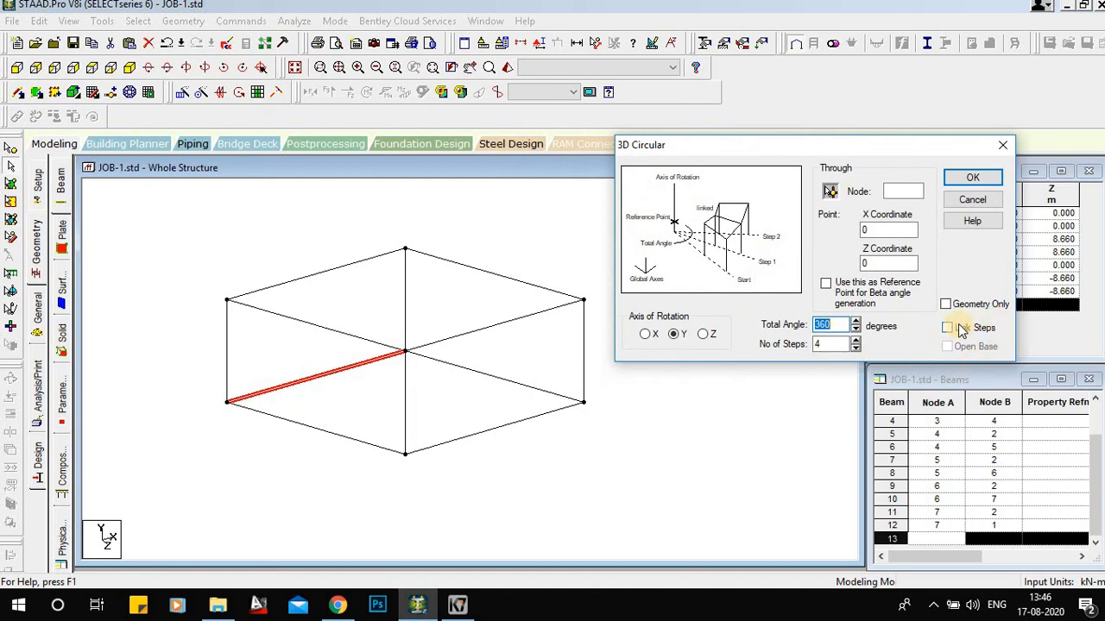
{"action": "left_click", "coordinate": [1002, 146]}
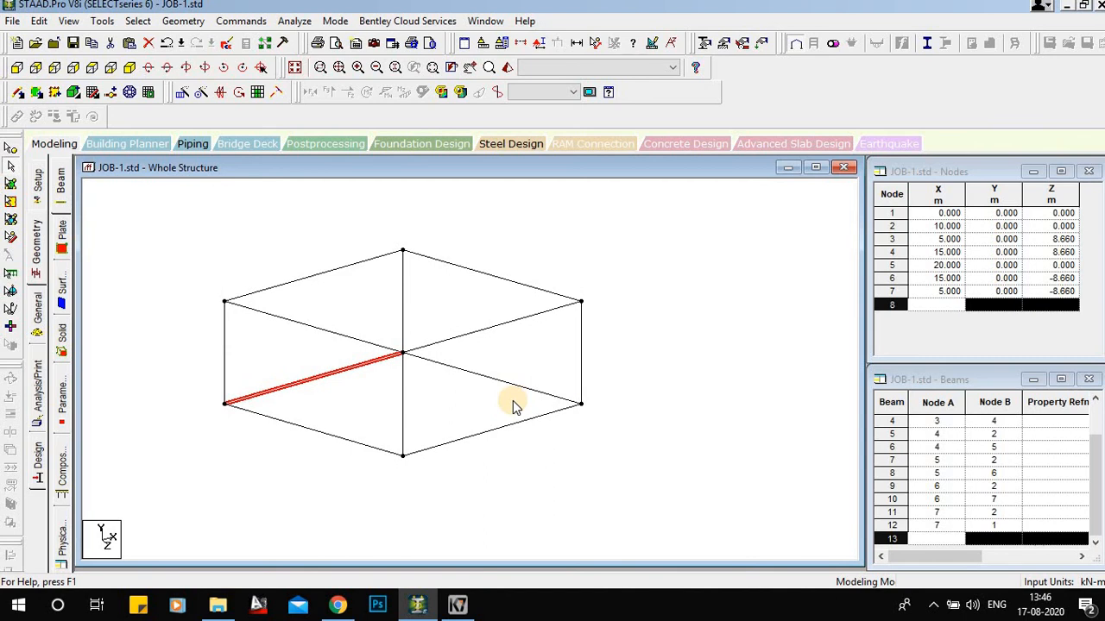
{"action": "key", "text": "ctrl+z"}
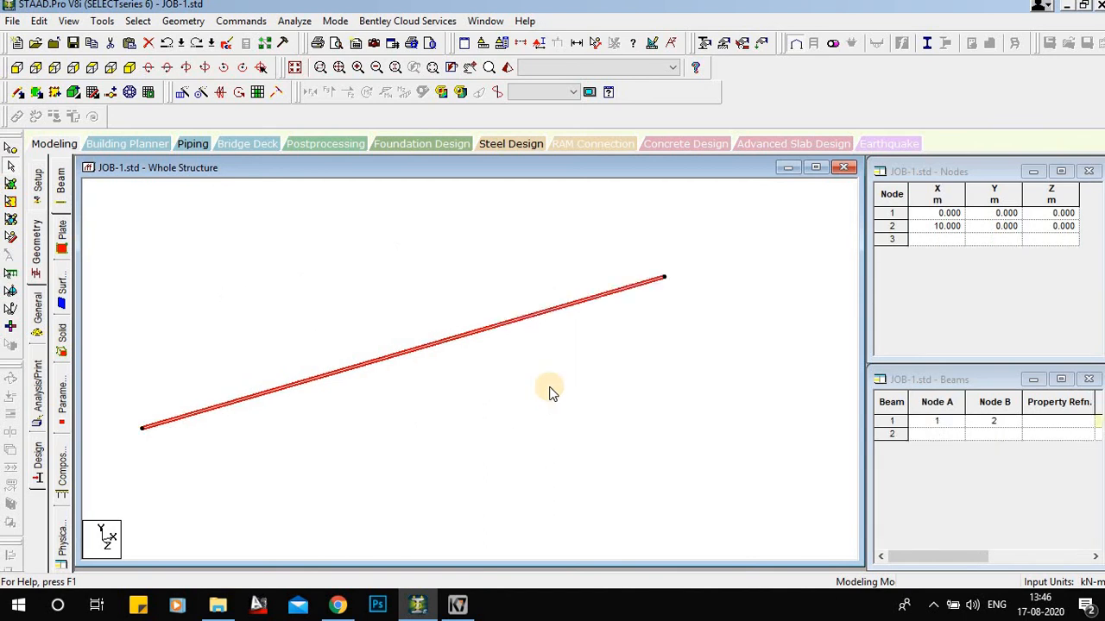
Set up a 3D Circular repeat of beam 1 about Y through node 2, accepting the auto save of the file
{"action": "left_click", "coordinate": [219, 92]}
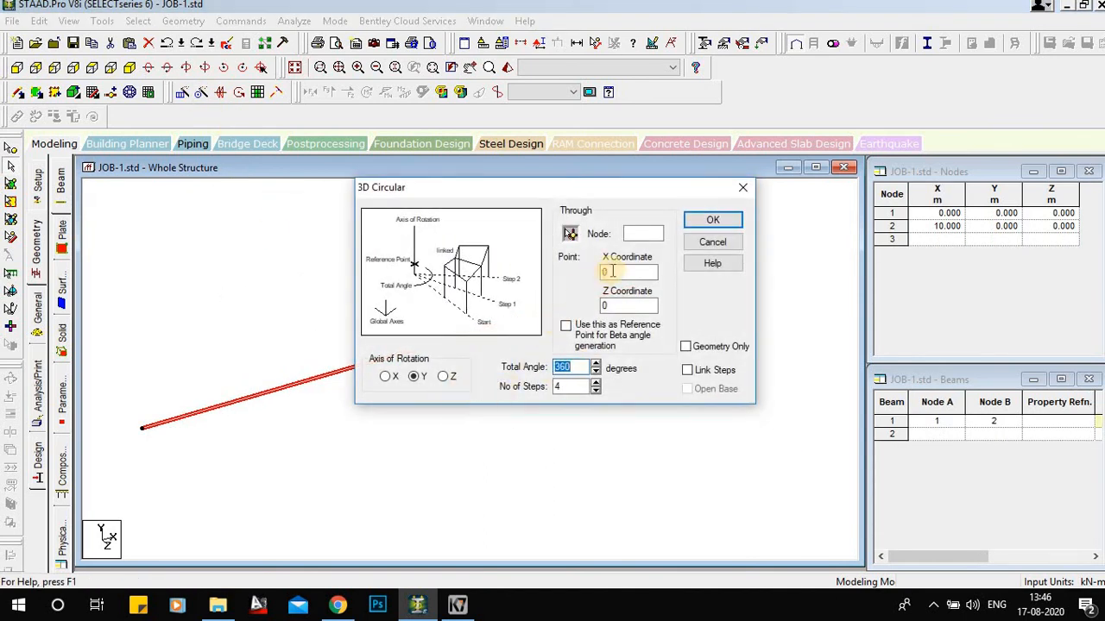
{"action": "left_click_drag", "start_coordinate": [661, 192], "coordinate": [943, 140]}
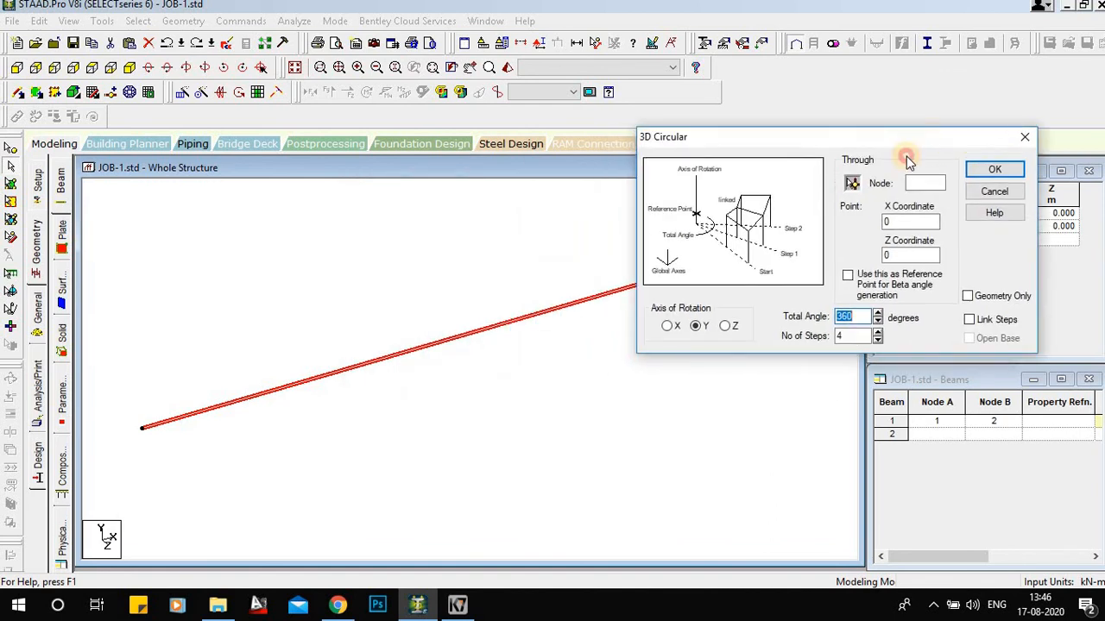
{"action": "left_click", "coordinate": [854, 183]}
{"action": "left_click", "coordinate": [350, 368]}
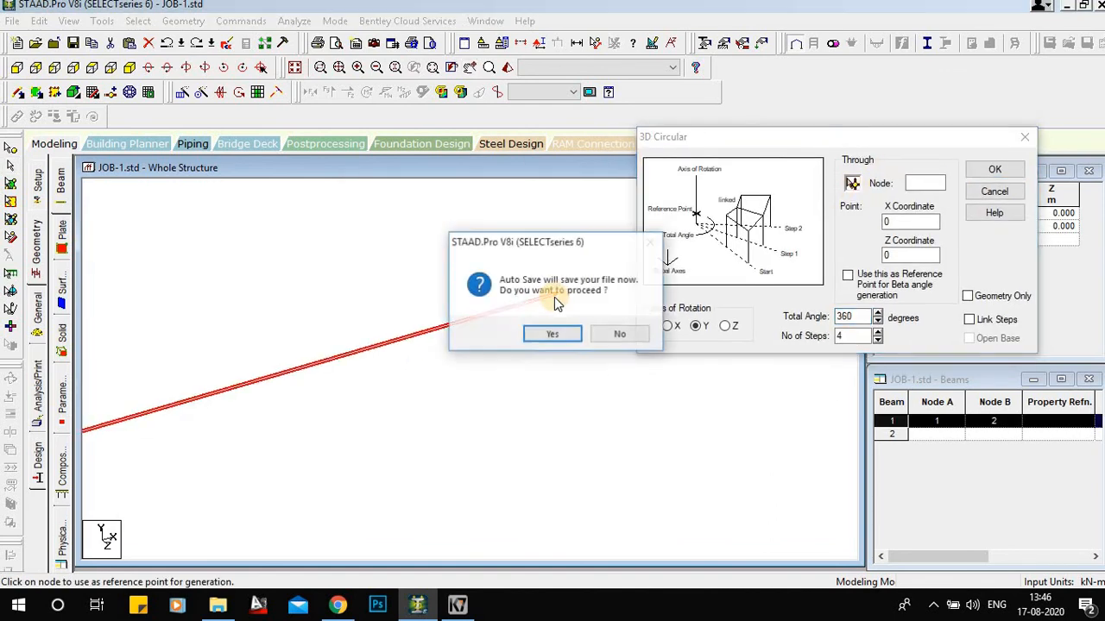
{"action": "left_click", "coordinate": [556, 334]}
{"action": "left_click", "coordinate": [466, 320]}
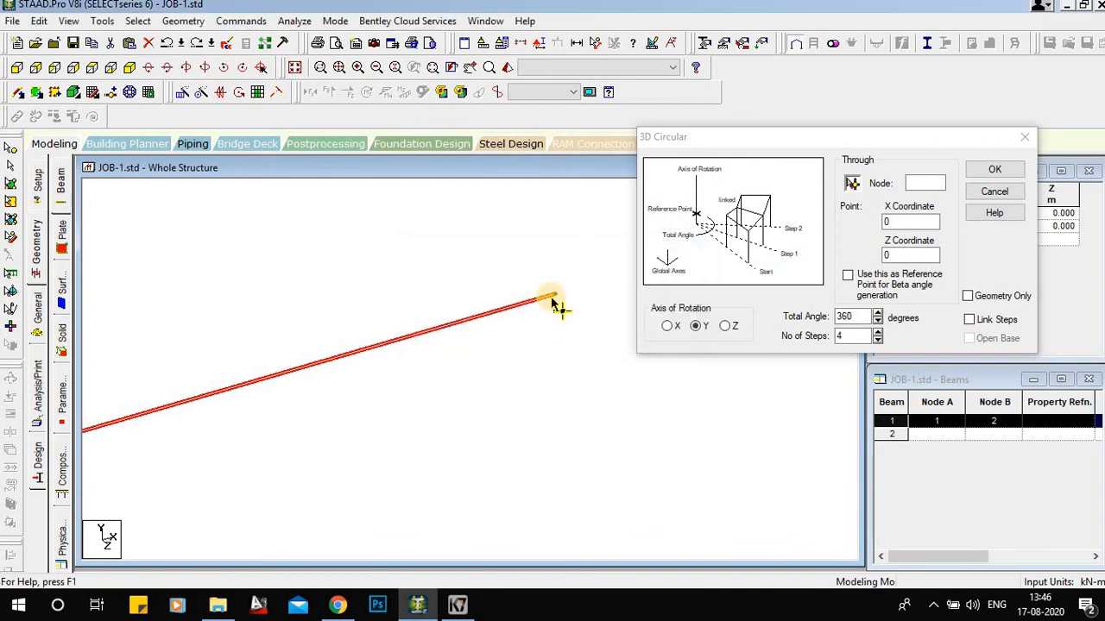
{"action": "left_click", "coordinate": [555, 297]}
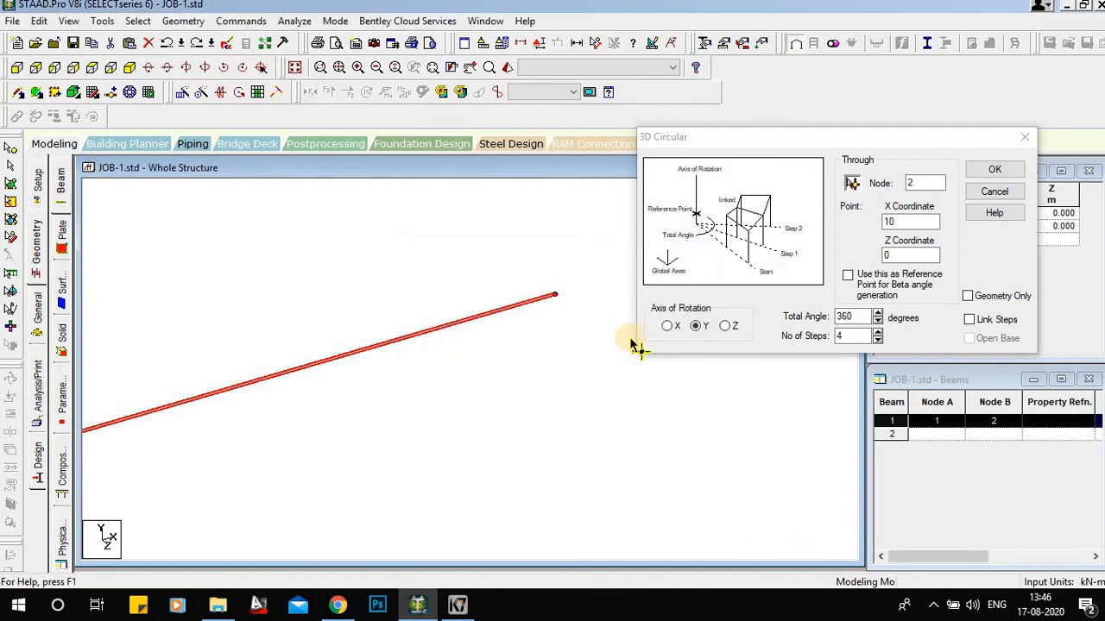
Generate 10 circular steps over 360 degrees with Link Steps enabled, and select one of the outer connecting beams to examine it
{"action": "left_click", "coordinate": [877, 333]}
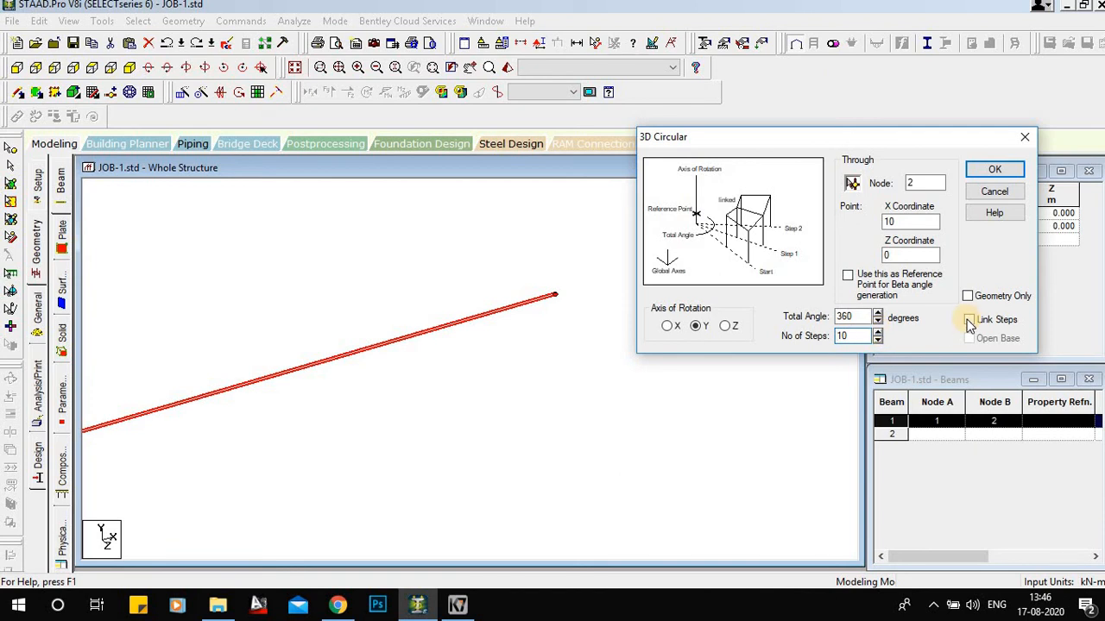
{"action": "left_click", "coordinate": [992, 171]}
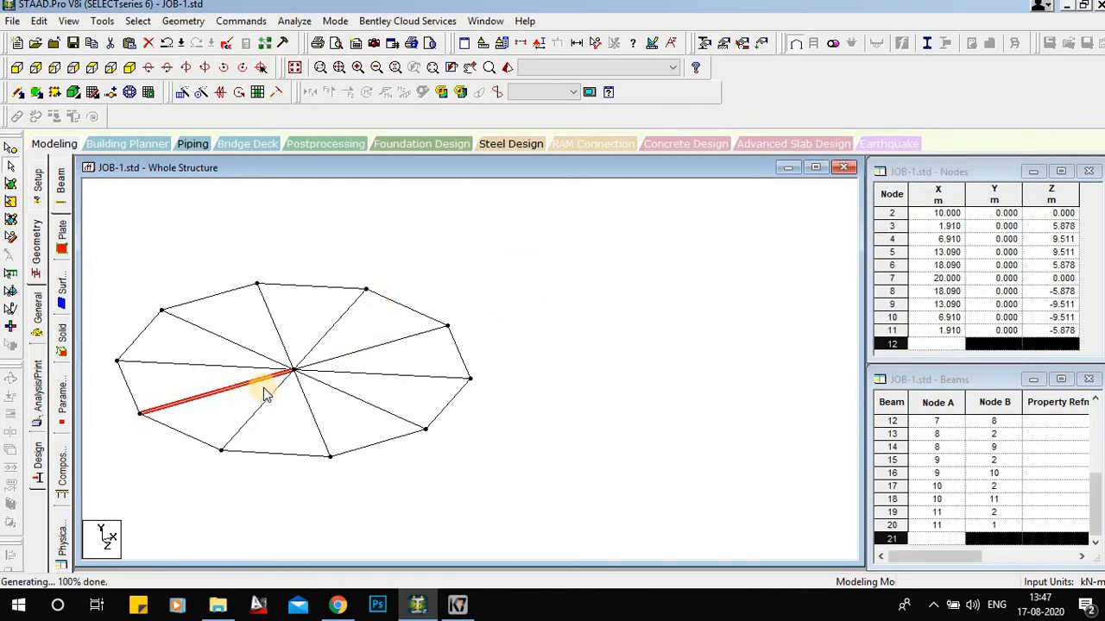
{"action": "scroll", "coordinate": [296, 373], "scroll_direction": "up", "scroll_amount": 1}
{"action": "middle_click_drag", "start_coordinate": [297, 374], "coordinate": [347, 350]}
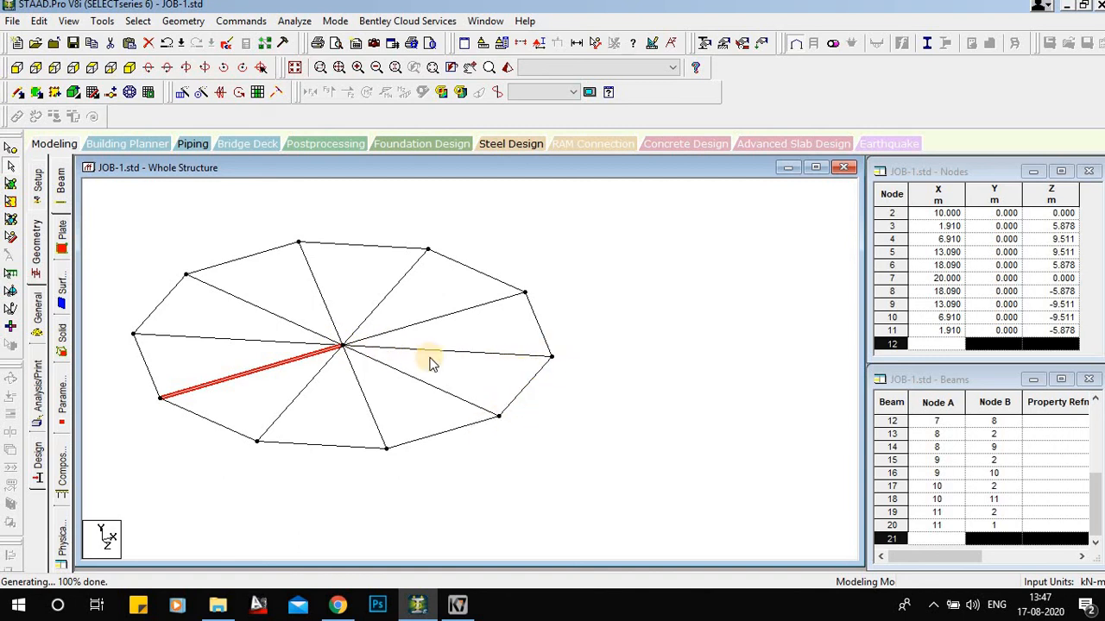
{"action": "left_click", "coordinate": [539, 332]}
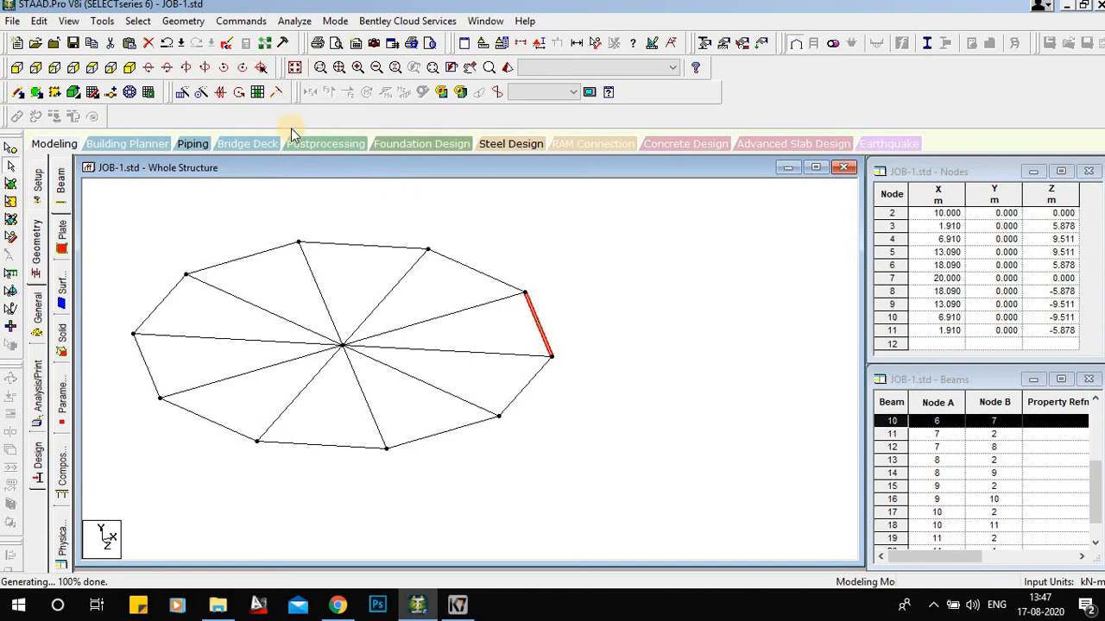
Review the 3D Circular options without generating anything, and undo the 10-step linked circular copies
{"action": "left_click", "coordinate": [201, 93]}
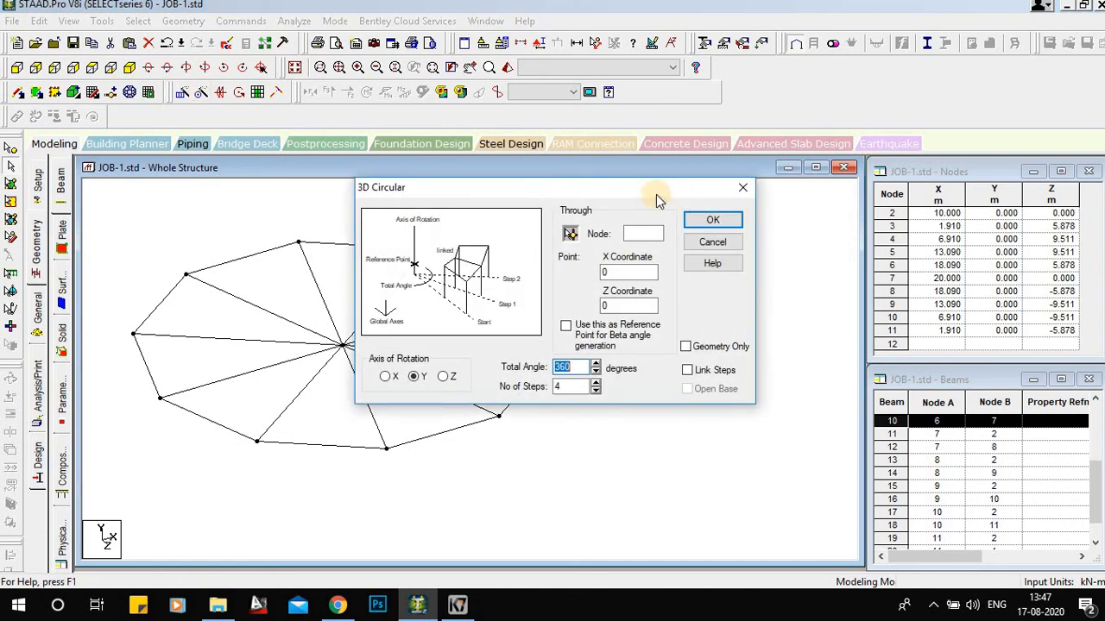
{"action": "left_click_drag", "start_coordinate": [557, 189], "coordinate": [847, 126]}
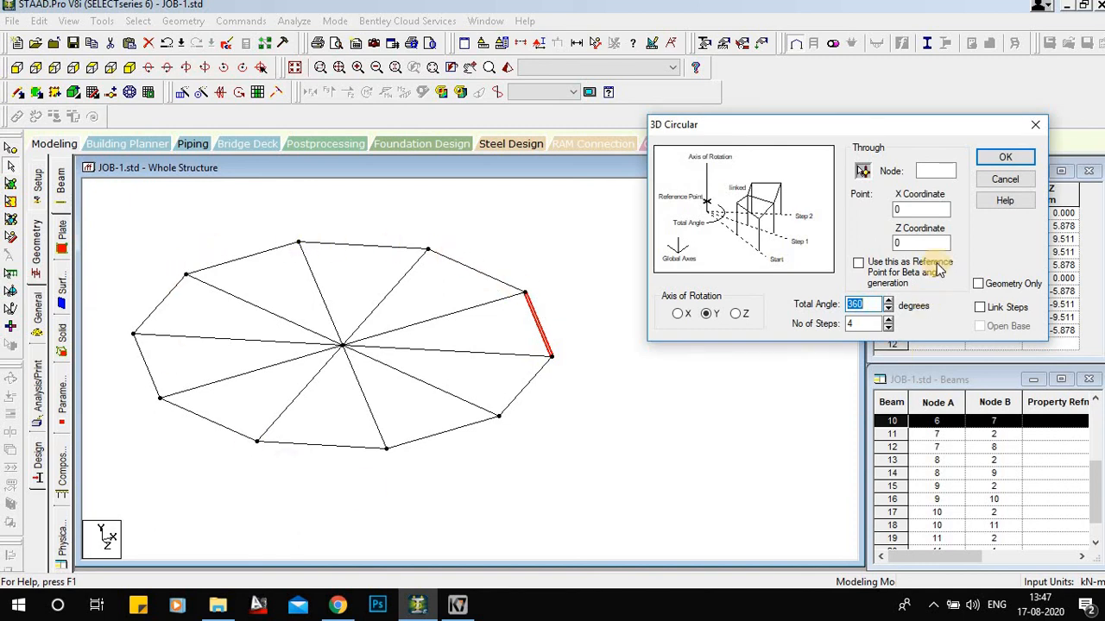
{"action": "left_click", "coordinate": [1035, 124]}
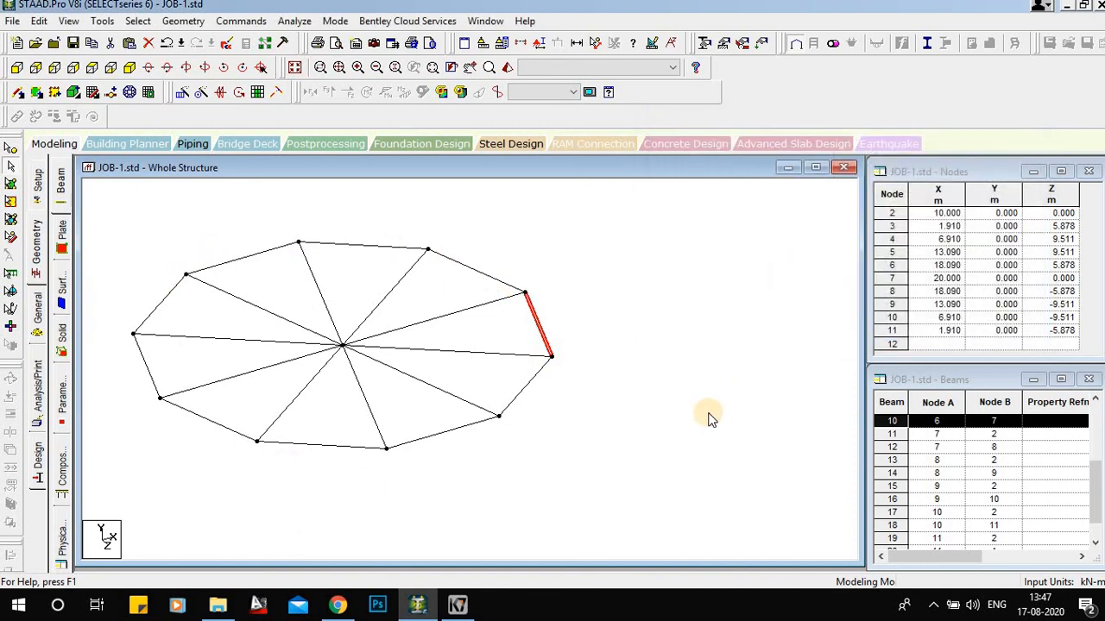
{"action": "key", "text": "ctrl+z"}
Select beam 1 and start a 3D Circular repeat about the Y axis with node 2 as the centre
{"action": "scroll", "coordinate": [391, 338], "scroll_direction": "down", "scroll_amount": 5}
{"action": "left_click", "coordinate": [391, 334]}
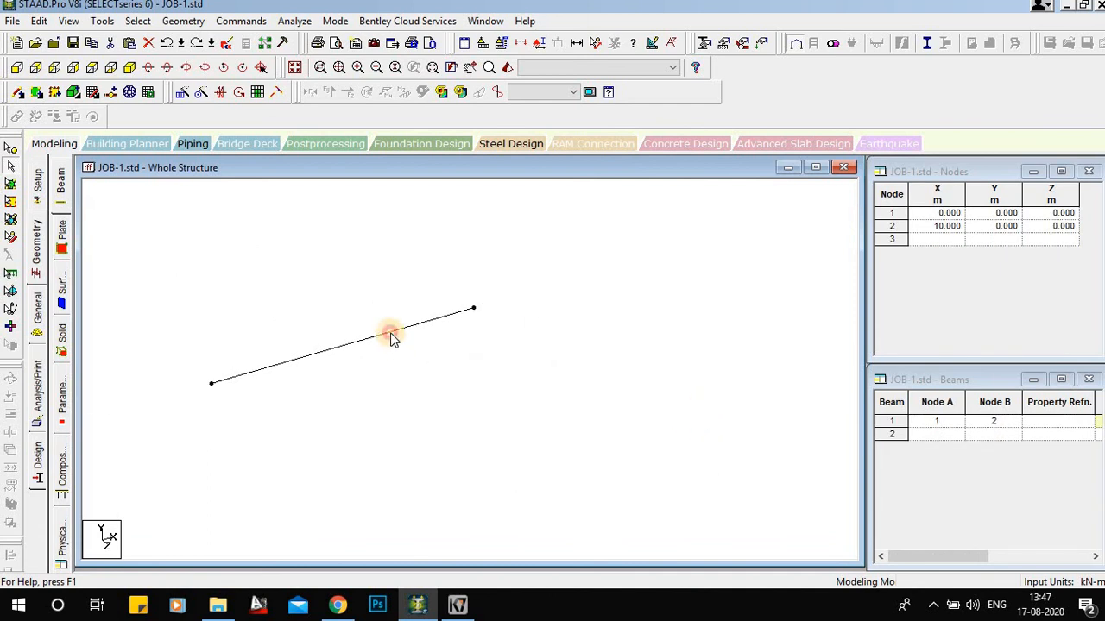
{"action": "left_click", "coordinate": [199, 92]}
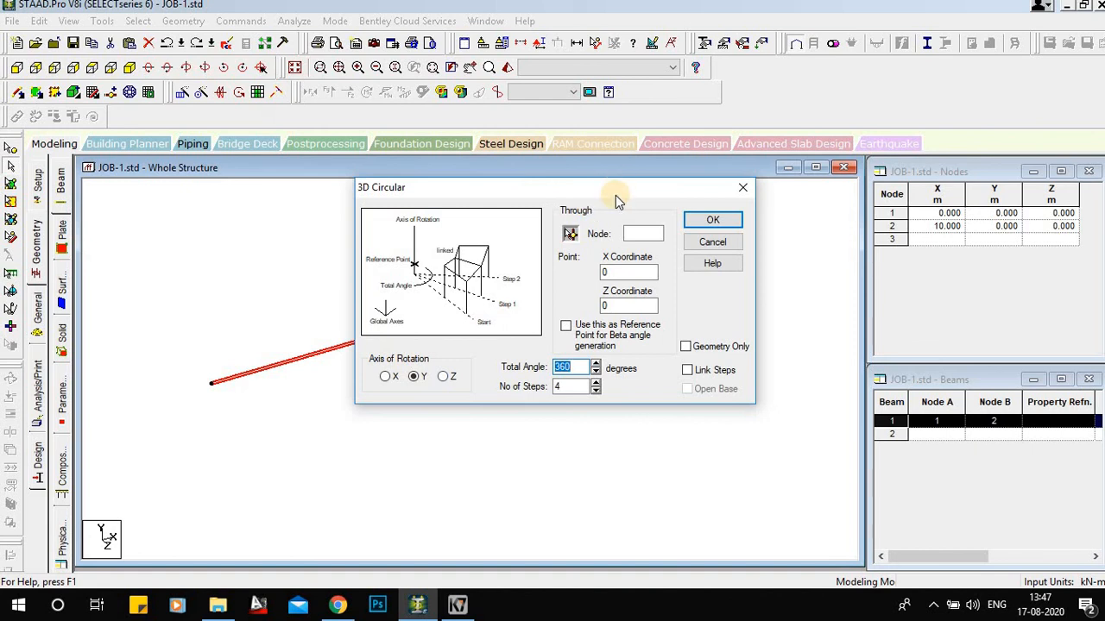
{"action": "left_click_drag", "start_coordinate": [616, 192], "coordinate": [882, 132]}
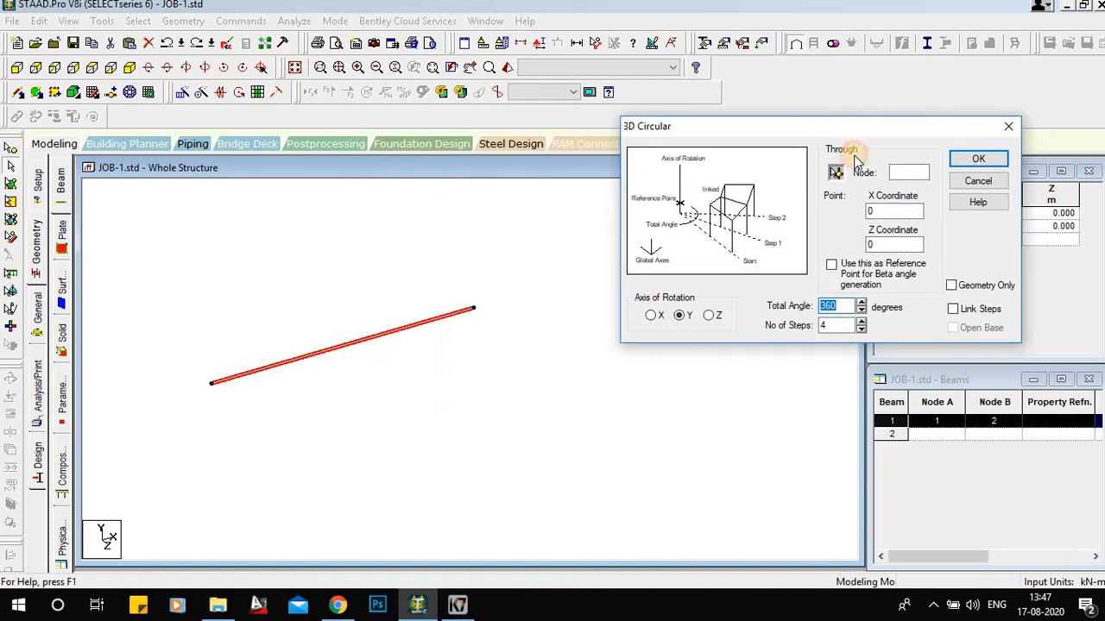
{"action": "left_click", "coordinate": [474, 308]}
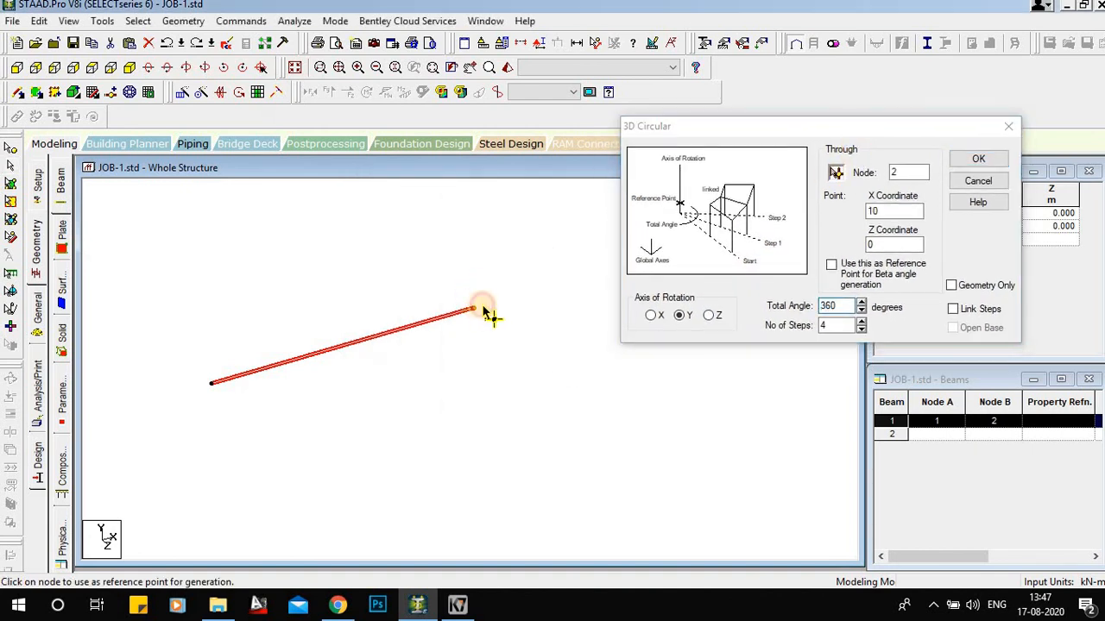
Generate 8 circular steps over 360 degrees with both Link Steps and Open Base enabled
{"action": "left_click", "coordinate": [860, 321]}
{"action": "left_click", "coordinate": [861, 321]}
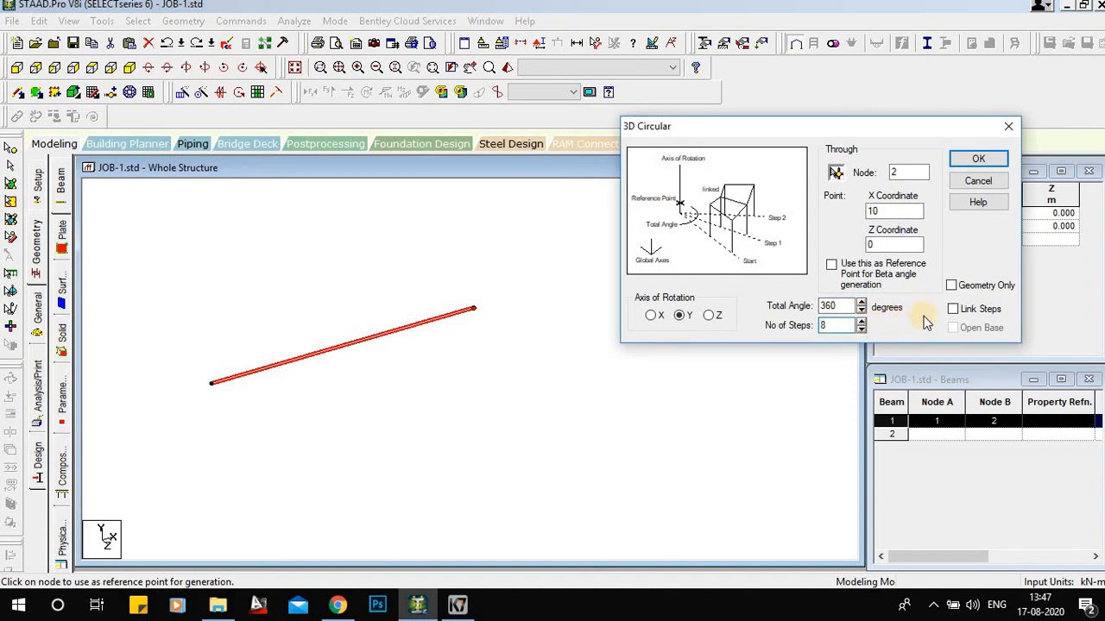
{"action": "left_click", "coordinate": [953, 311]}
{"action": "left_click", "coordinate": [953, 329]}
{"action": "left_click_drag", "start_coordinate": [910, 138], "coordinate": [893, 139]}
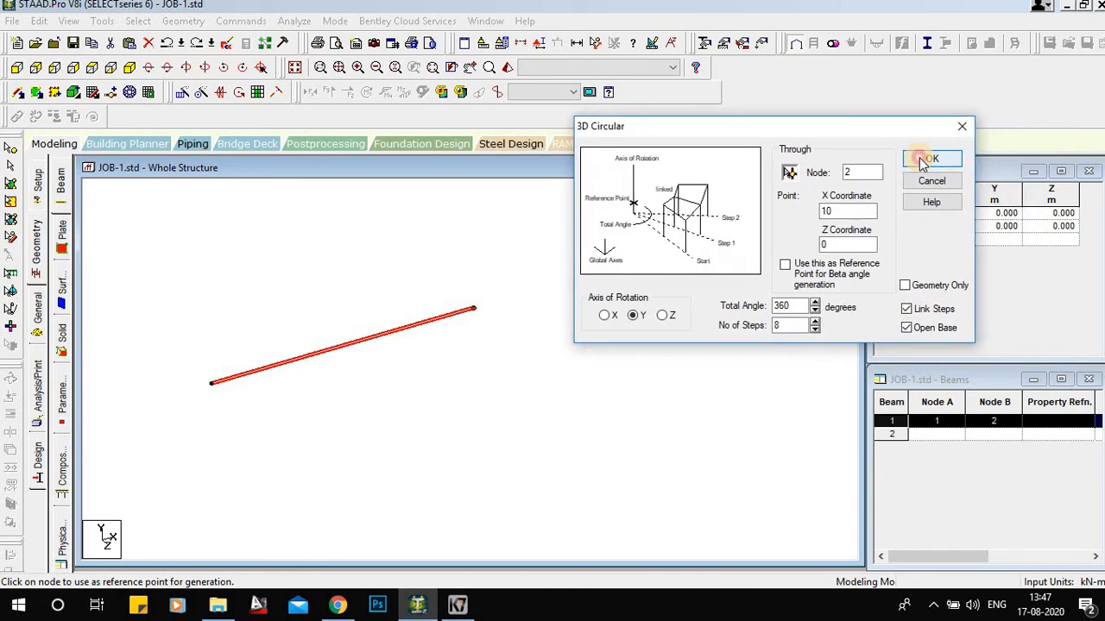
{"action": "left_click", "coordinate": [953, 159]}
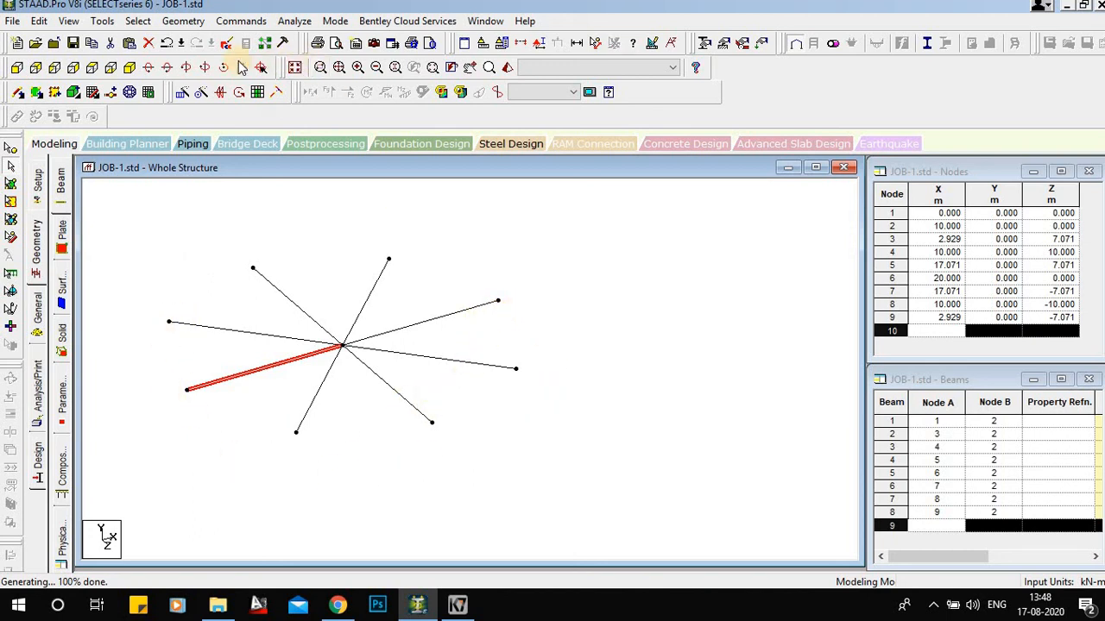
Review the Link Steps and Open Base options in the 3D Circular settings against the radial beams, and close them without generating
{"action": "left_click", "coordinate": [200, 93]}
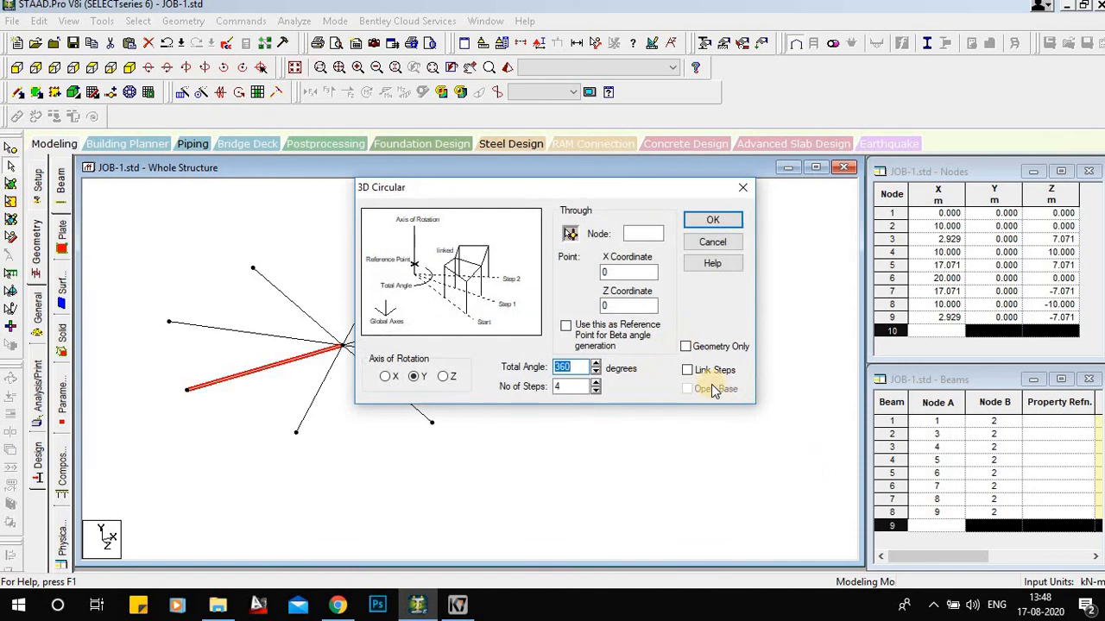
{"action": "left_click_drag", "start_coordinate": [627, 192], "coordinate": [889, 157]}
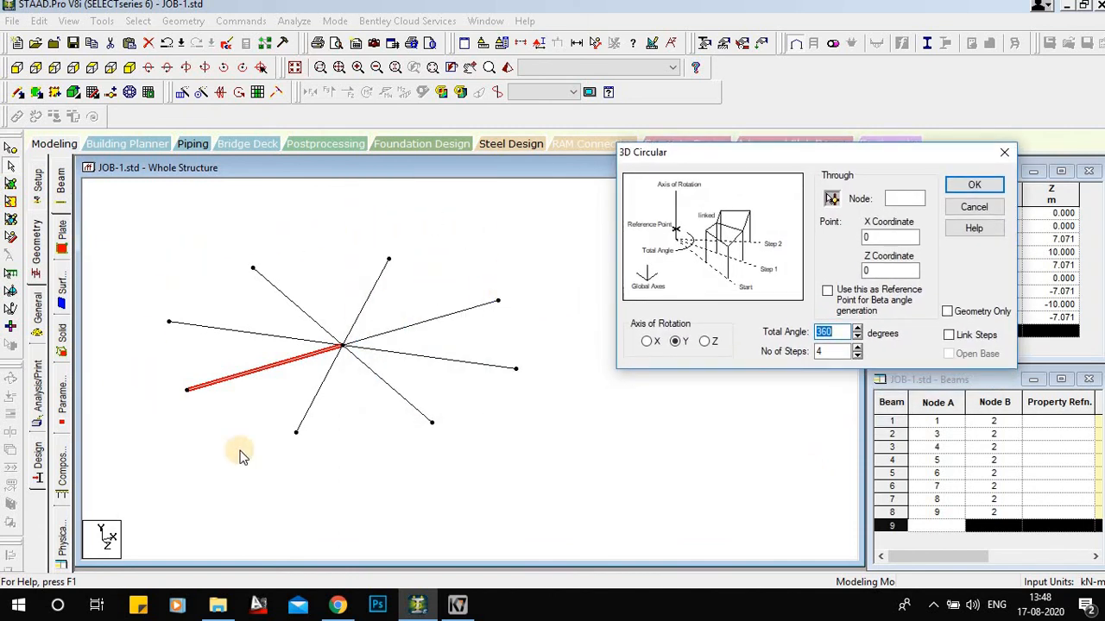
{"action": "left_click", "coordinate": [1003, 152]}
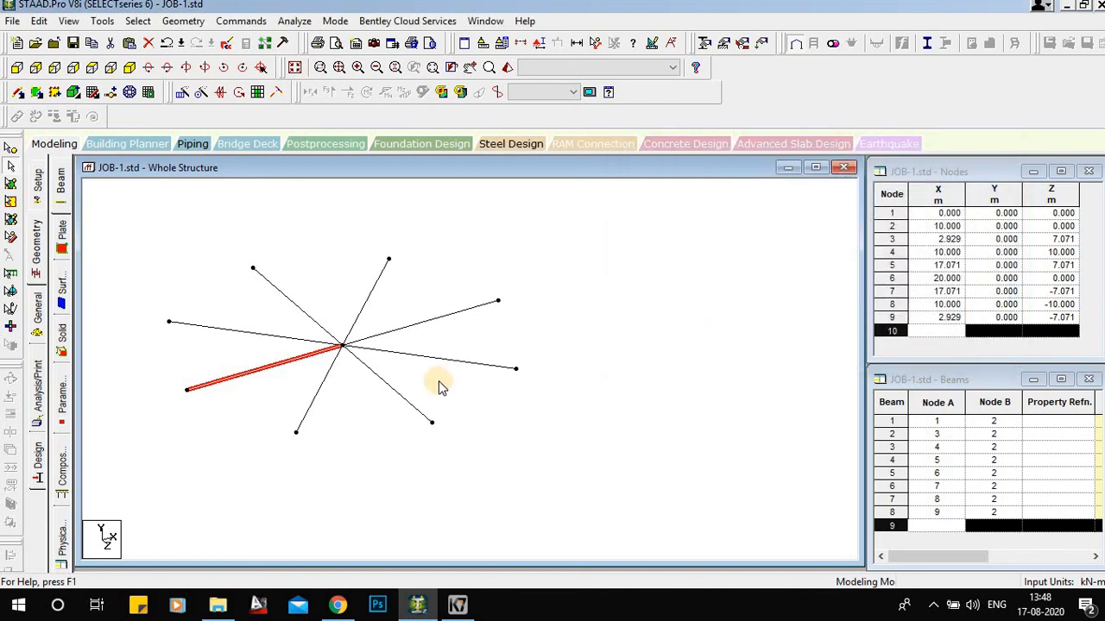
{"action": "middle_click_drag", "start_coordinate": [441, 386], "coordinate": [535, 368]}
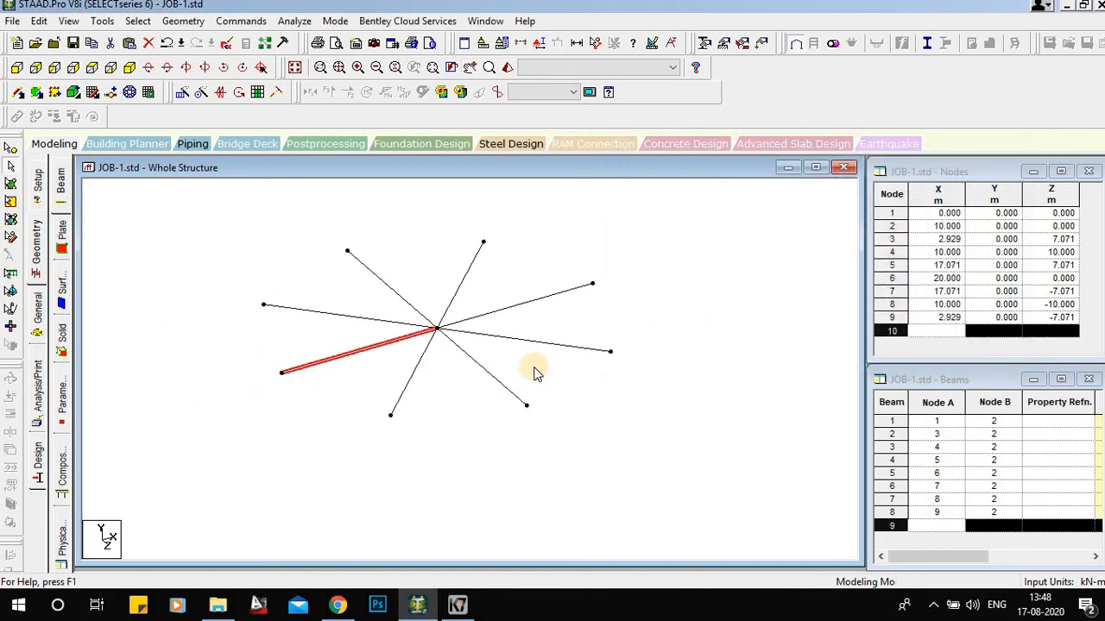